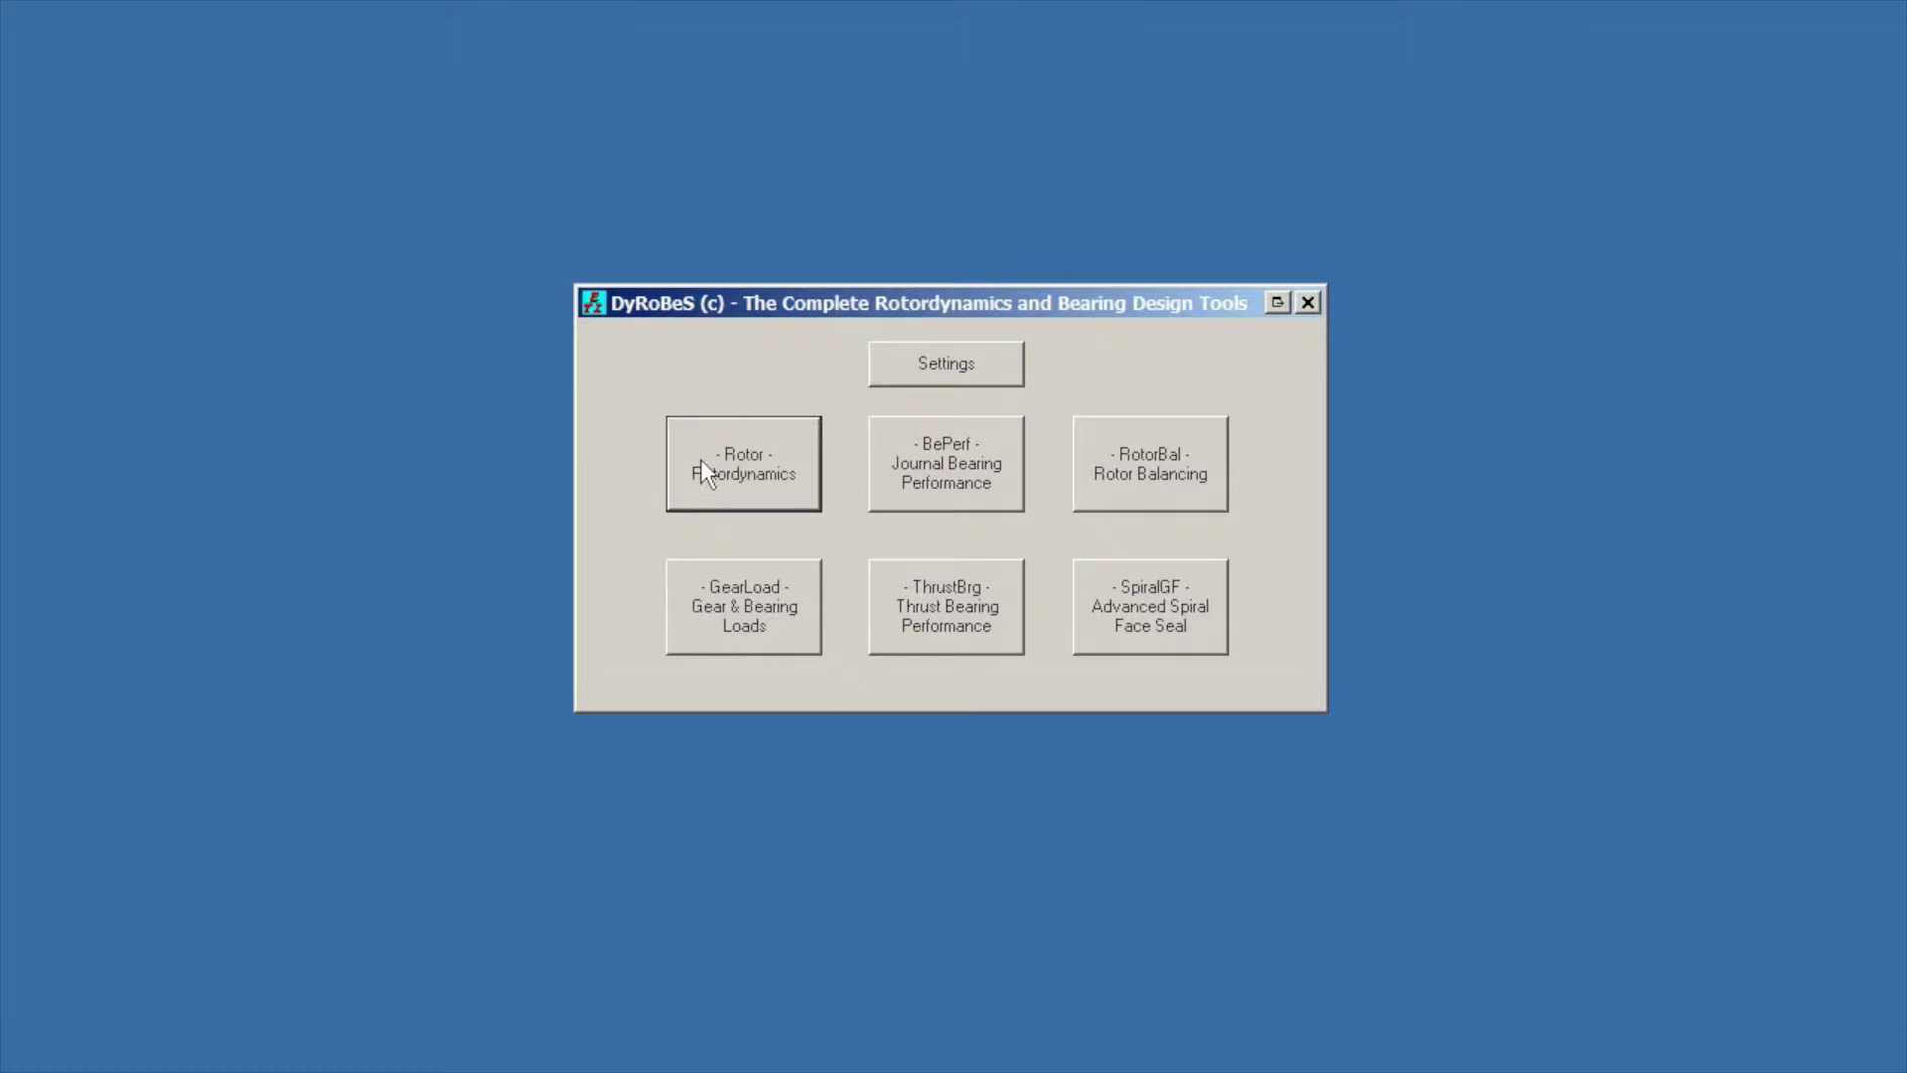
Launch the DyRoBeS Rotor rotordynamics module and open the recent project Ch_A_AirCompressor_Linear.rot
{"action": "left_click", "coordinate": [701, 460]}
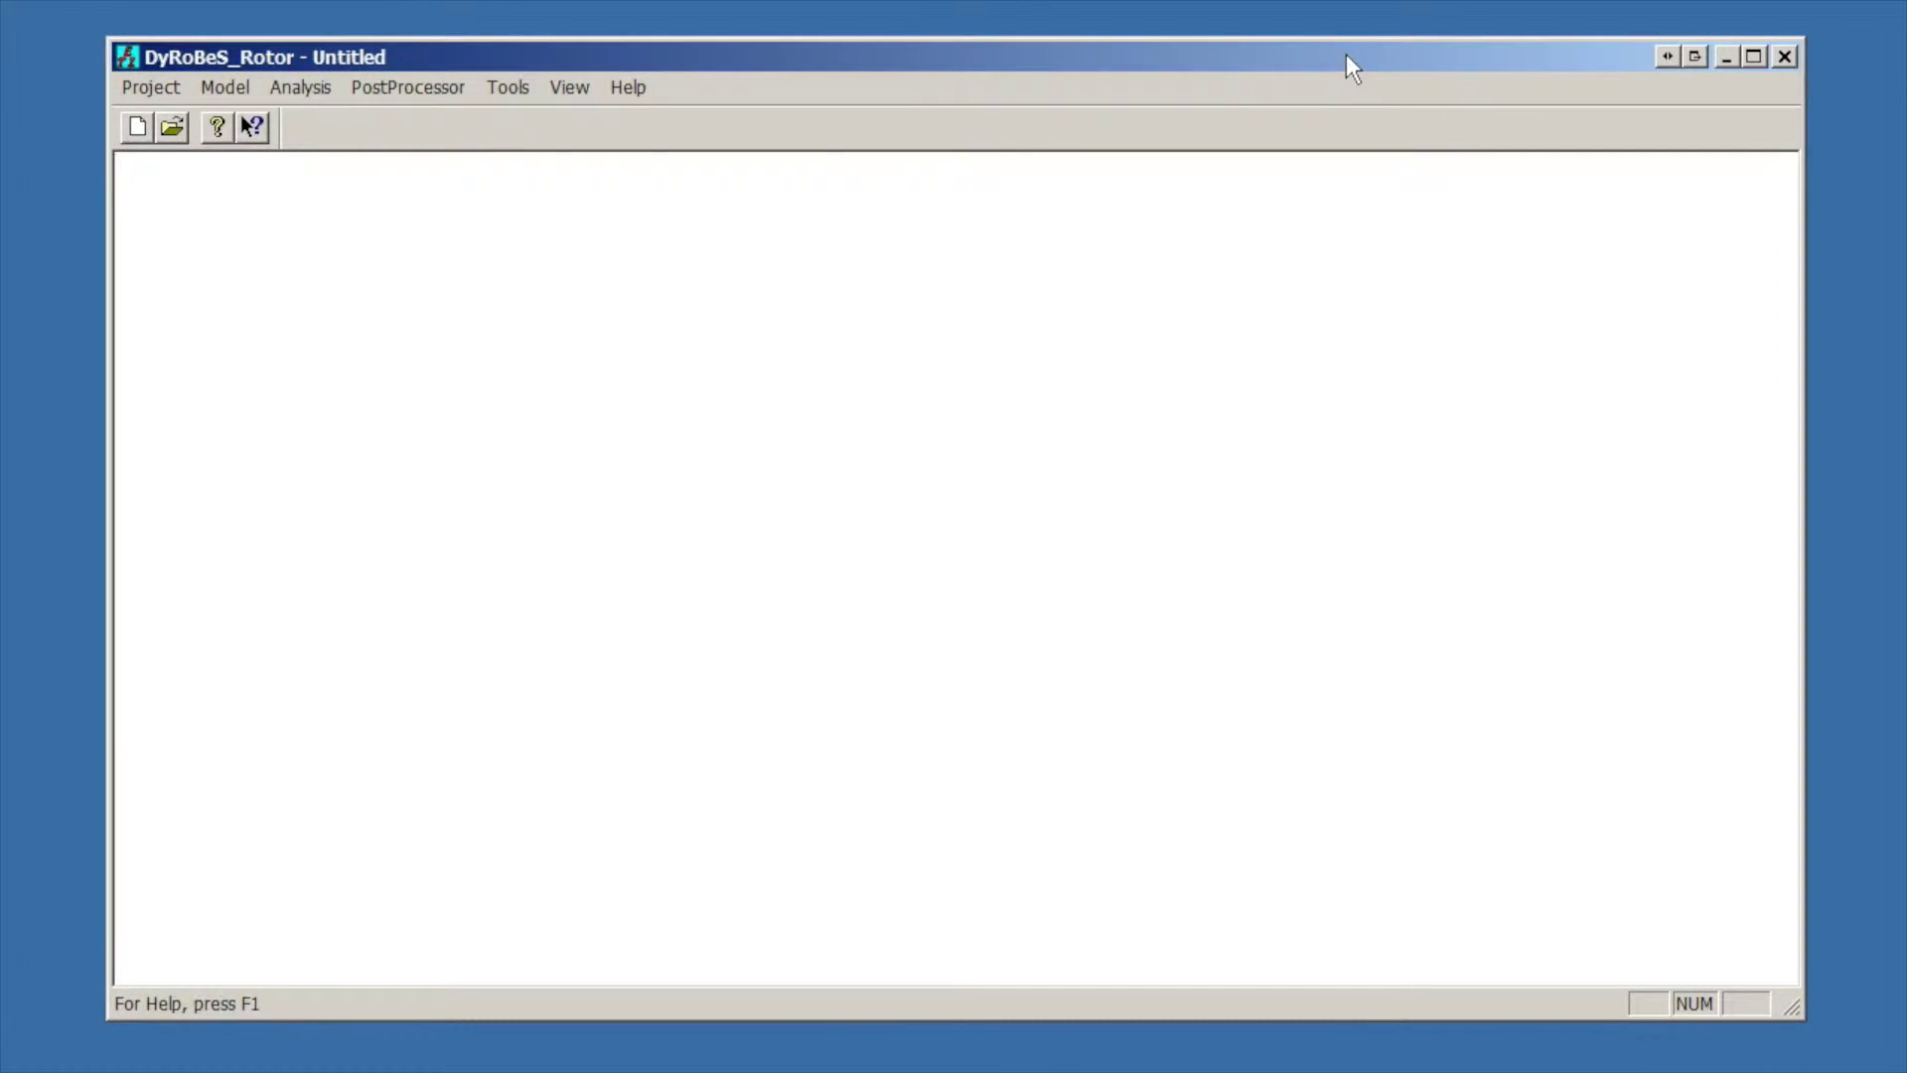
{"action": "left_click", "coordinate": [147, 96]}
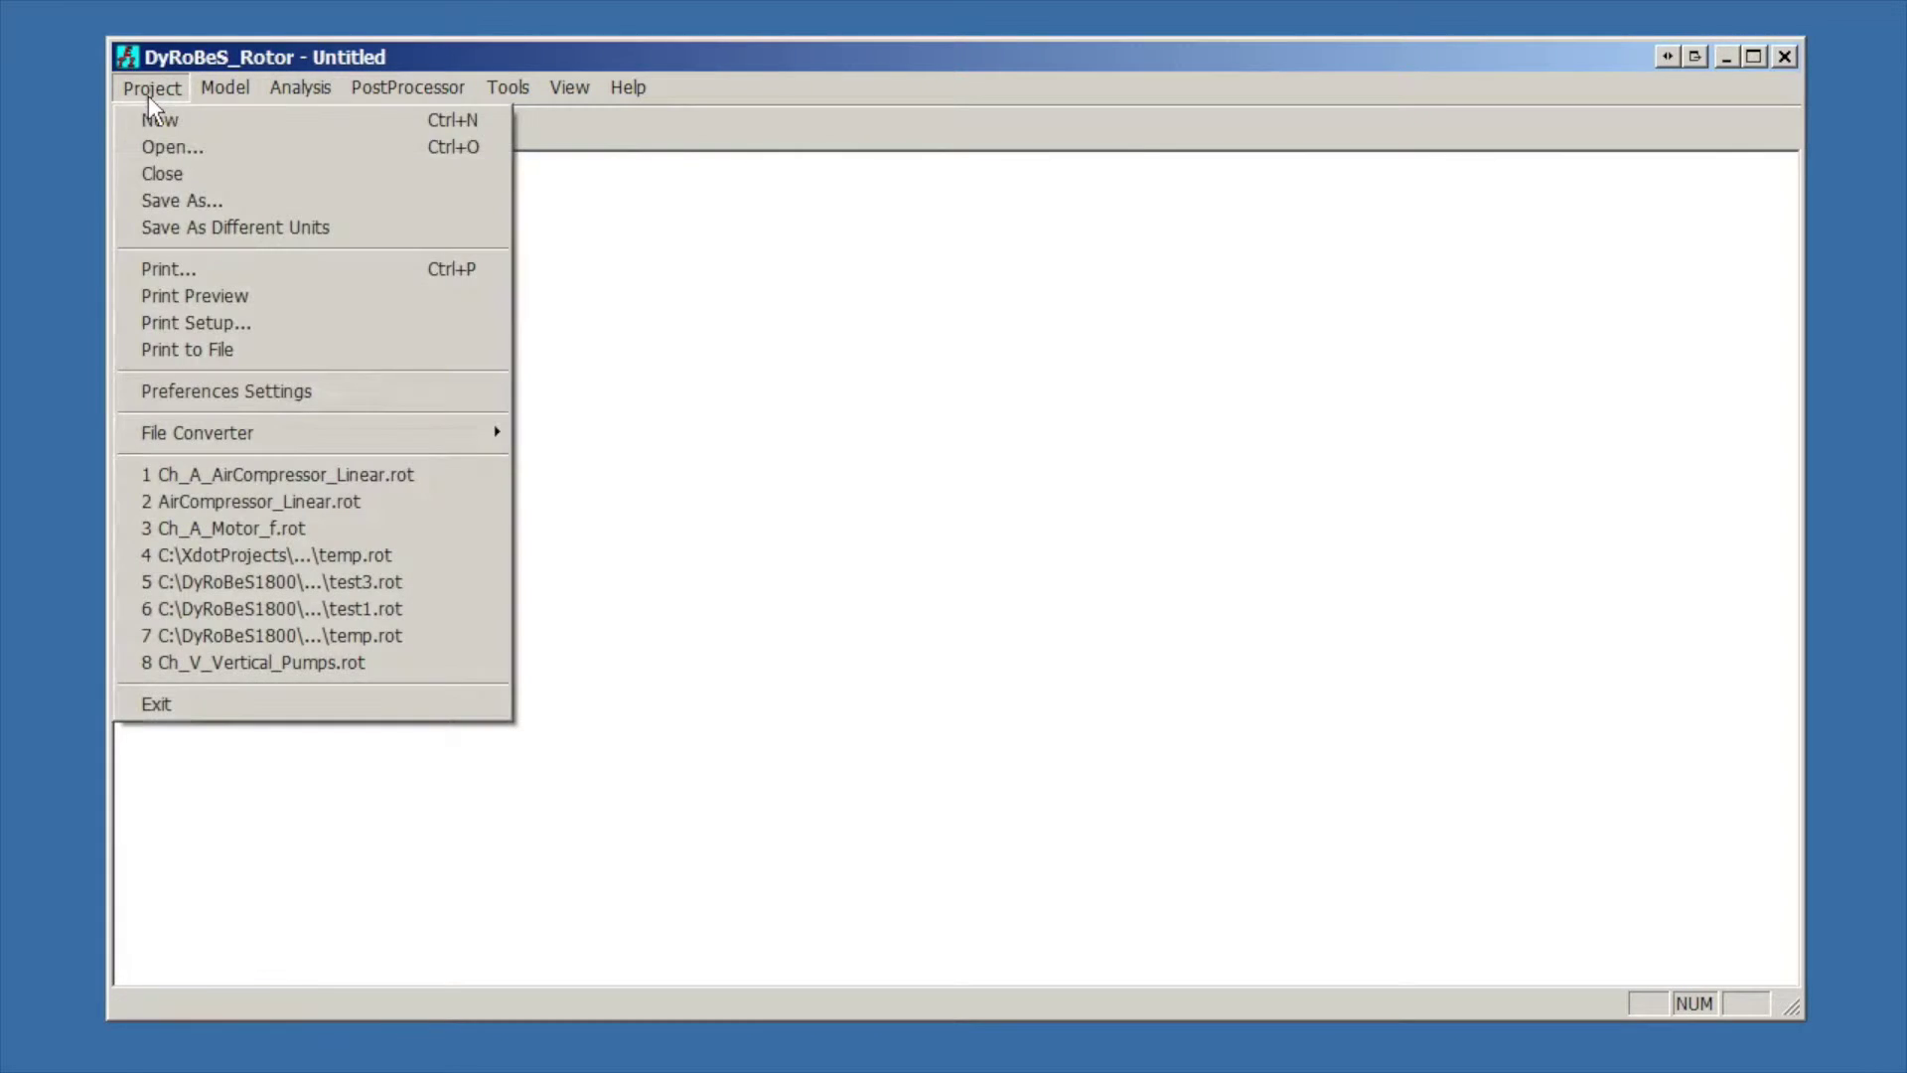
{"action": "left_click", "coordinate": [270, 484]}
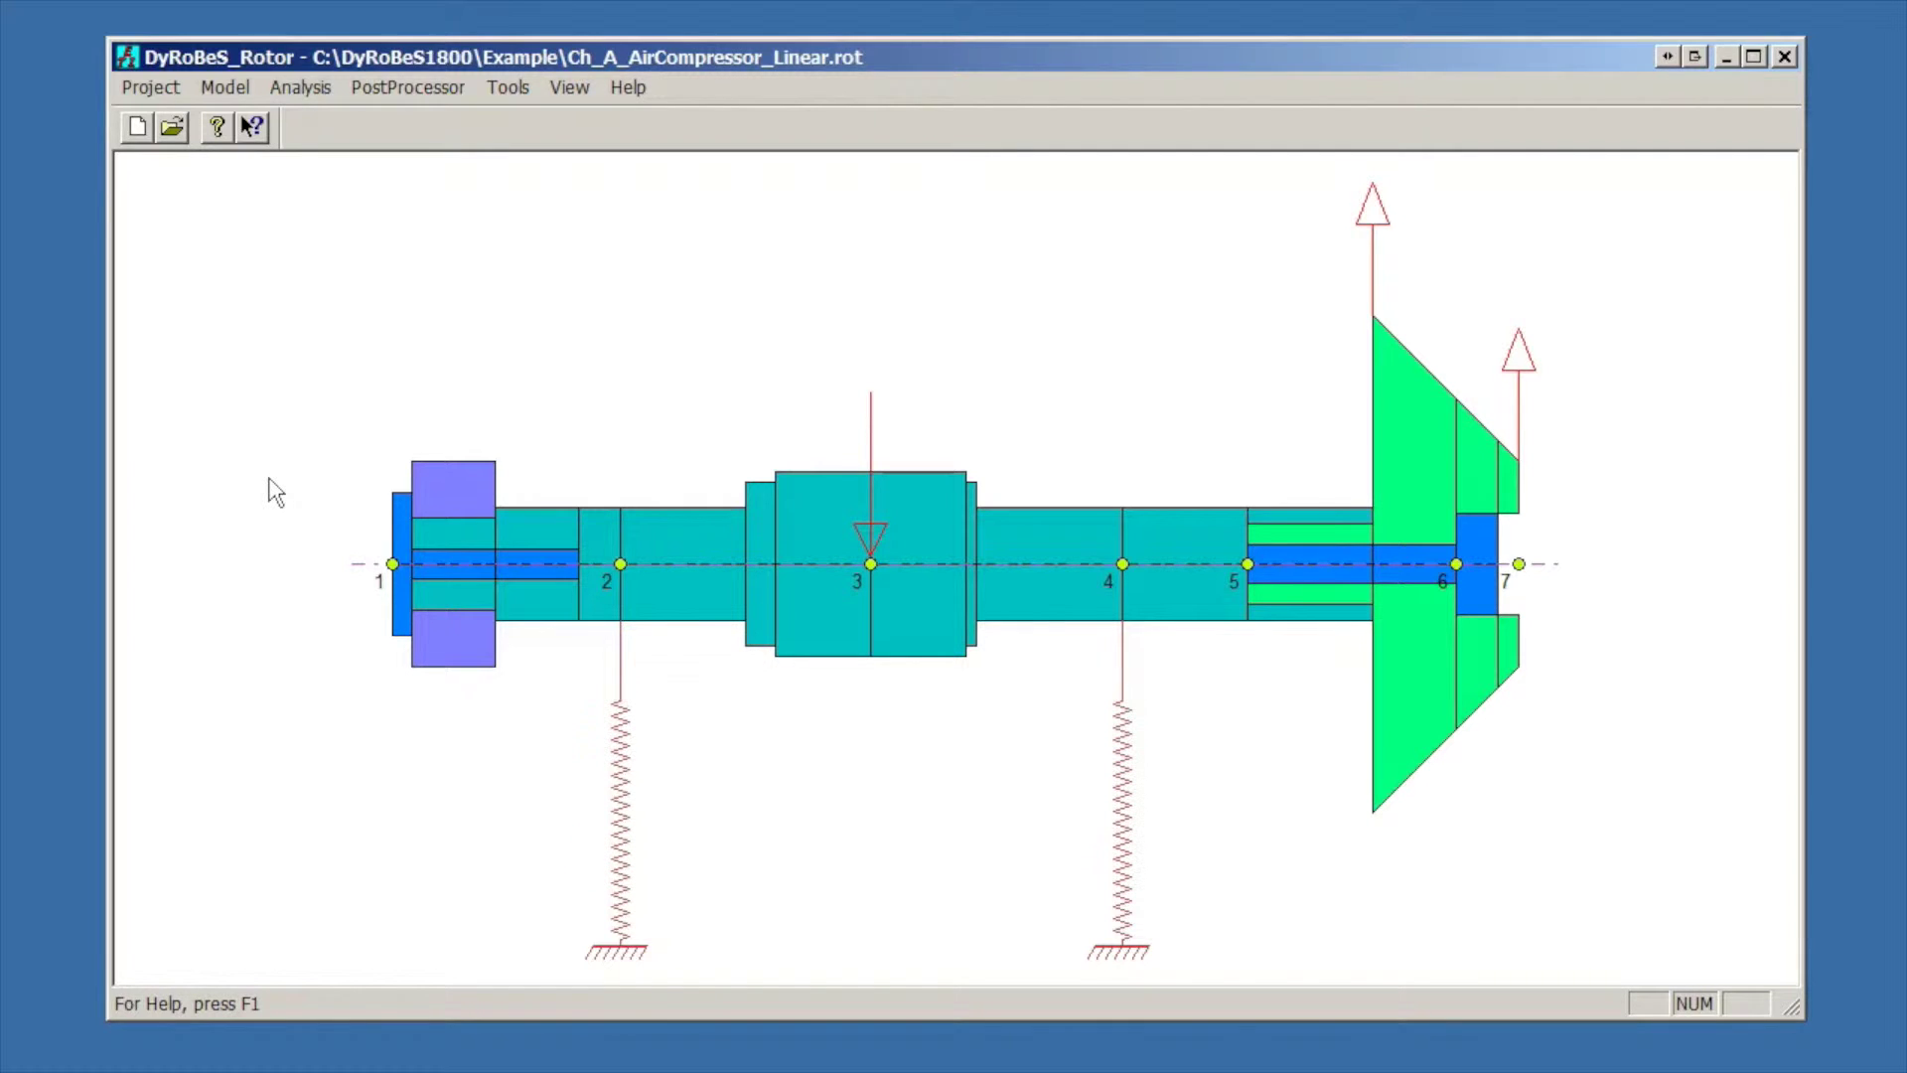
Examine the model's system units, material table and shaft element definitions in the data editor, comparing the elements with the rotor drawing
{"action": "left_click", "coordinate": [224, 87]}
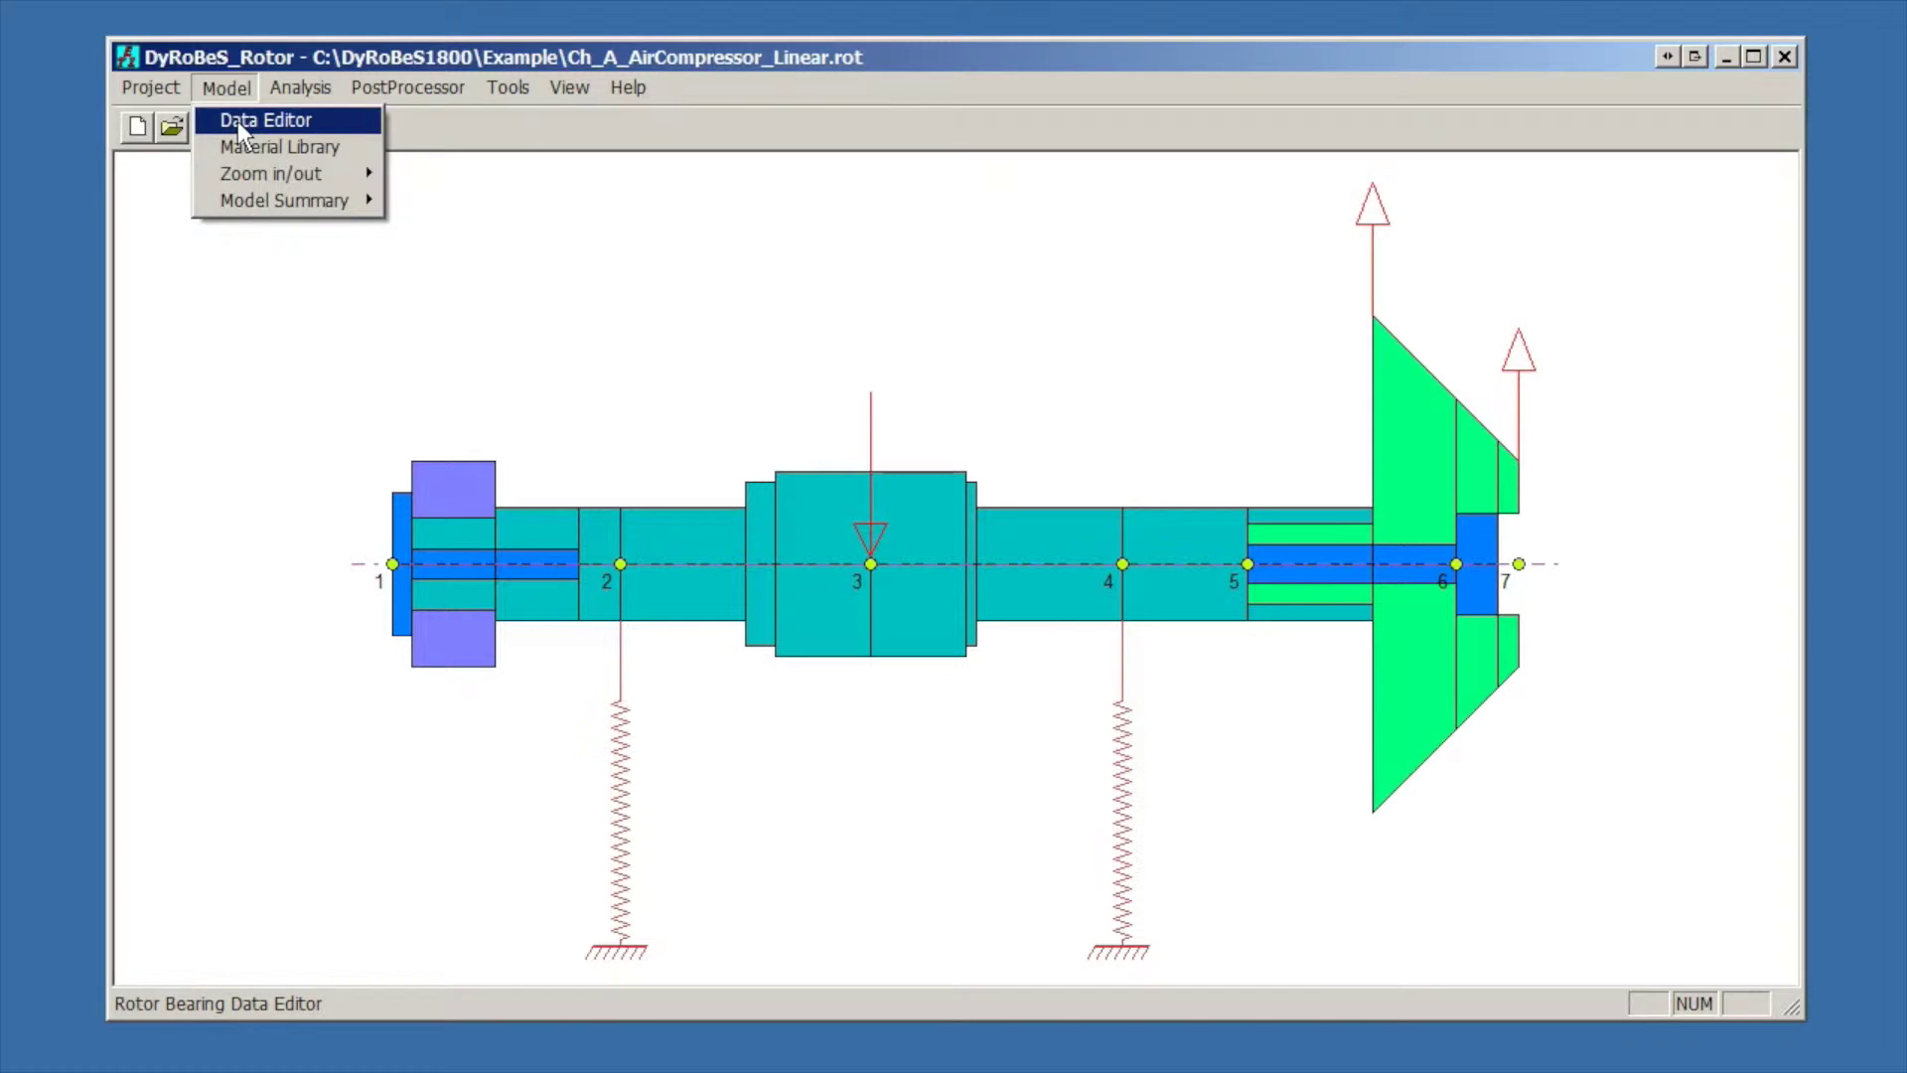
{"action": "left_click", "coordinate": [239, 120]}
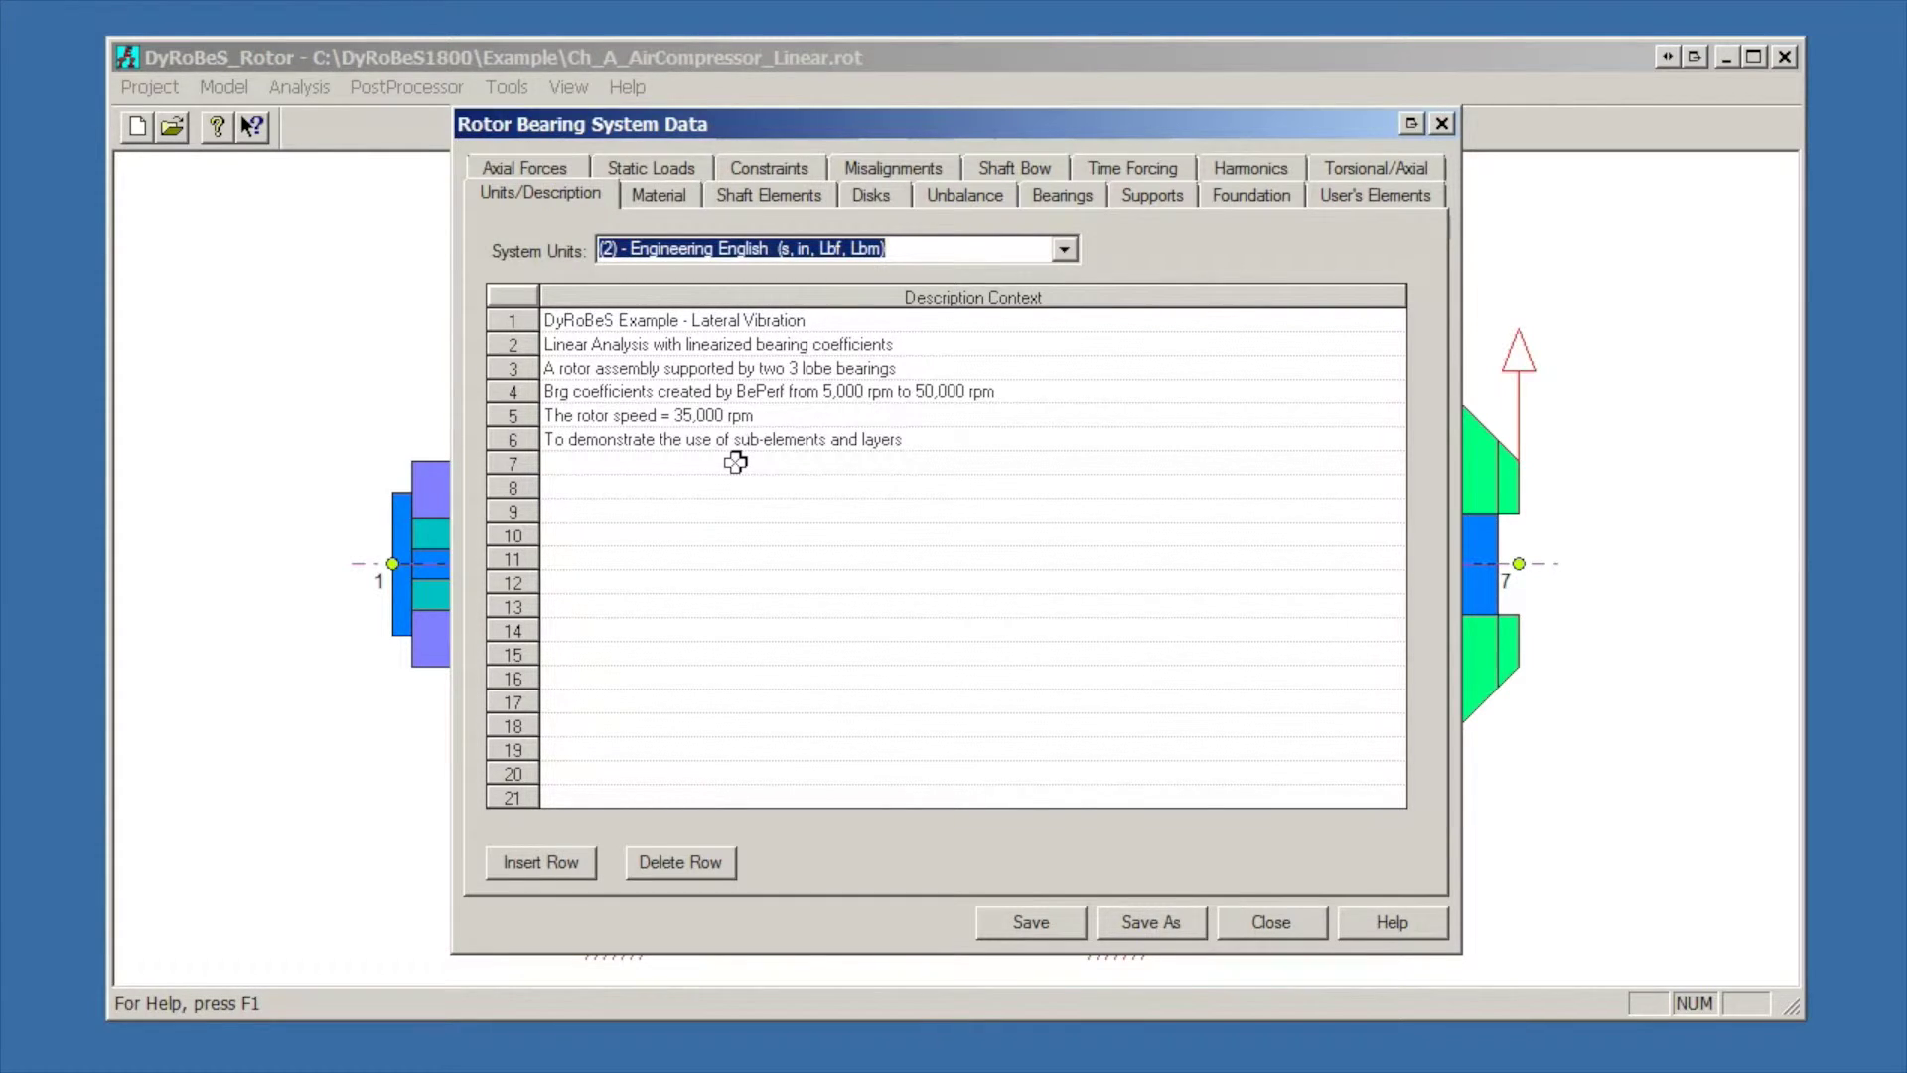
{"action": "left_click", "coordinate": [1064, 251]}
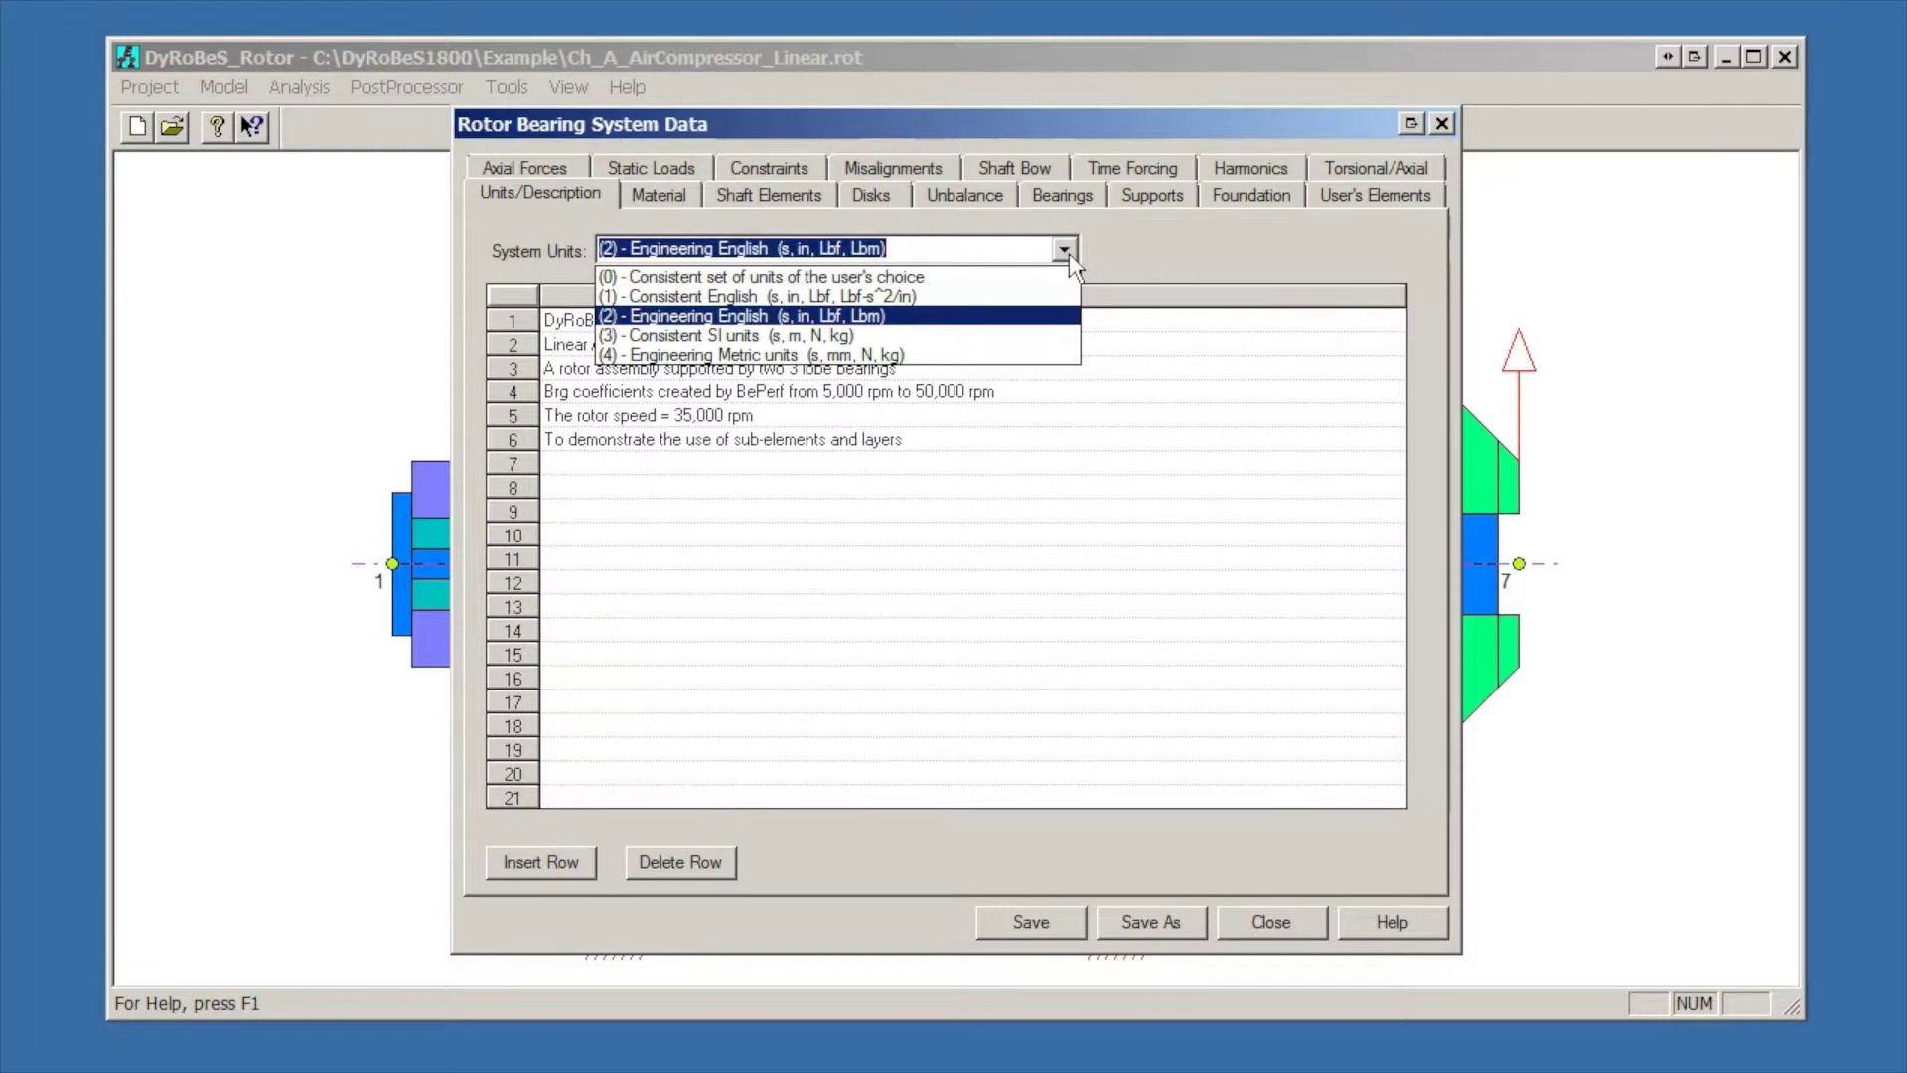
{"action": "left_click", "coordinate": [674, 192]}
{"action": "left_click", "coordinate": [673, 193]}
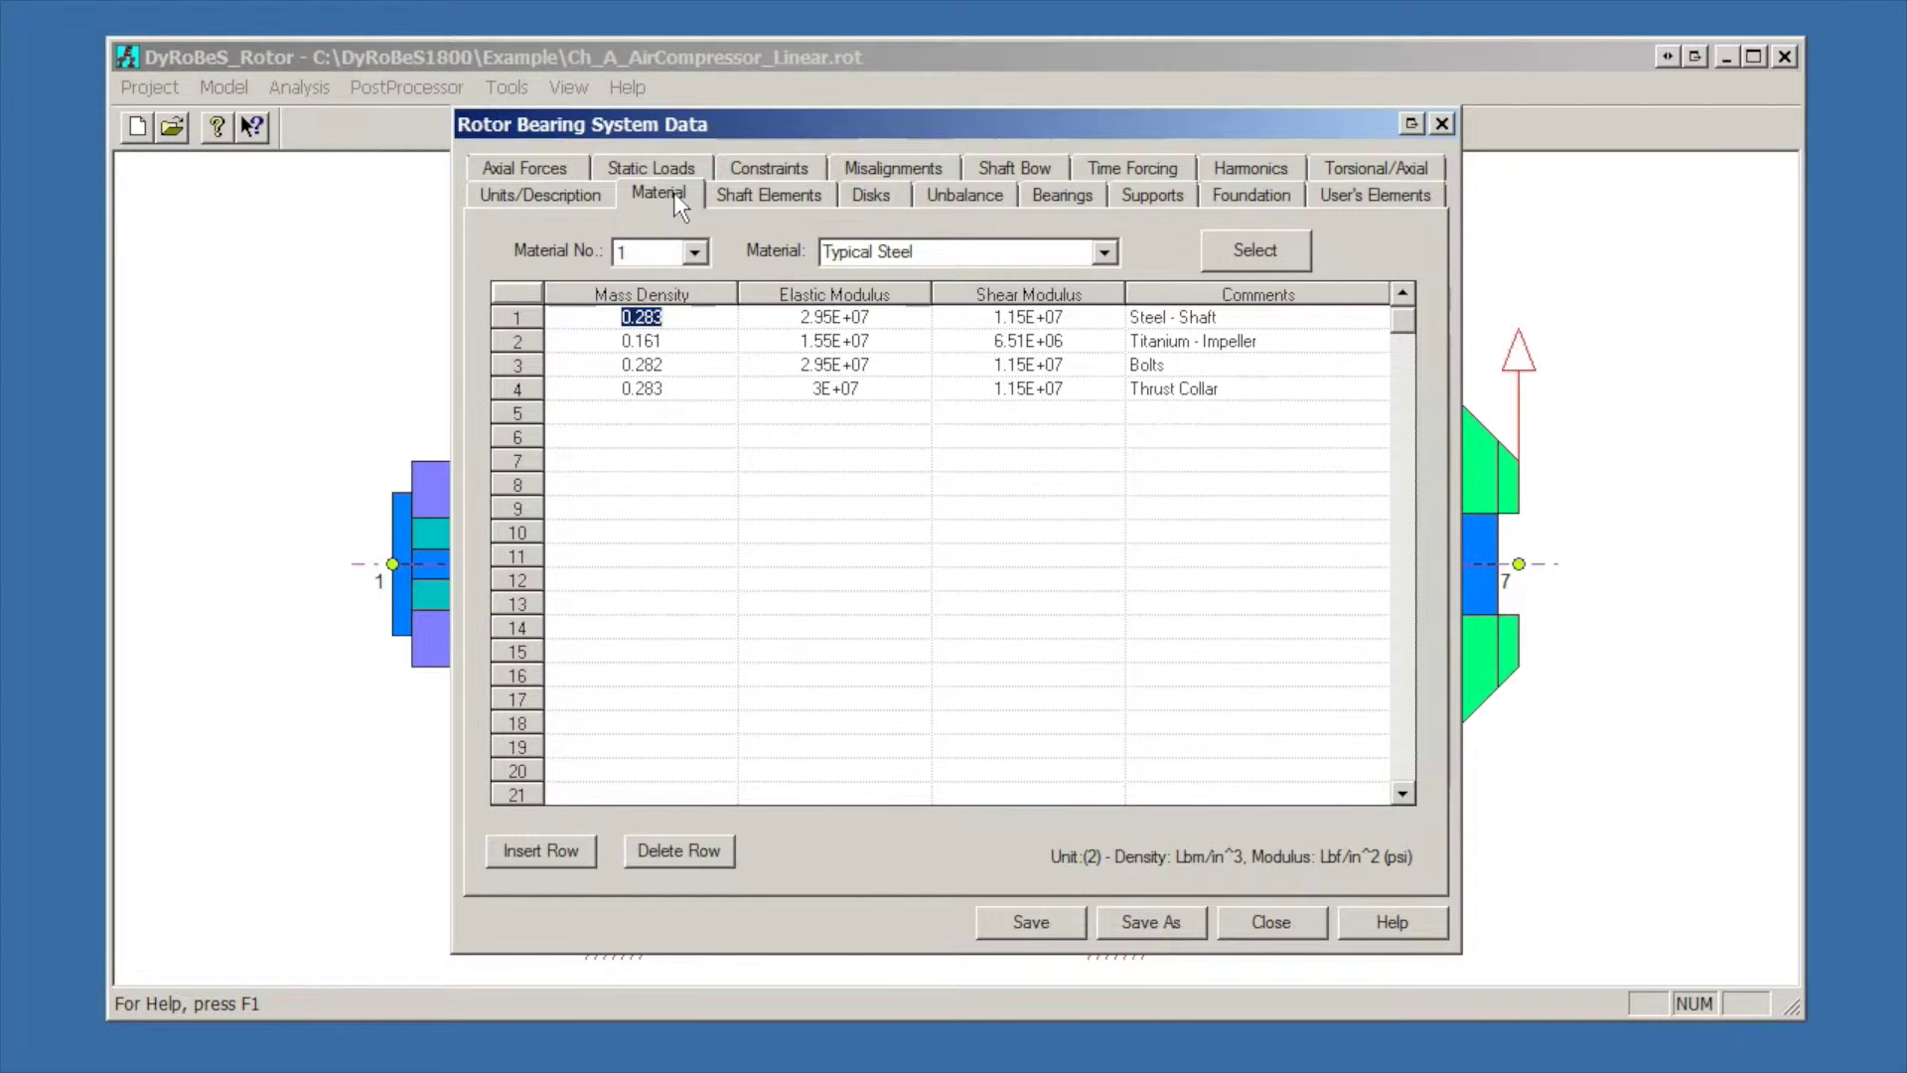
{"action": "left_click", "coordinate": [736, 190]}
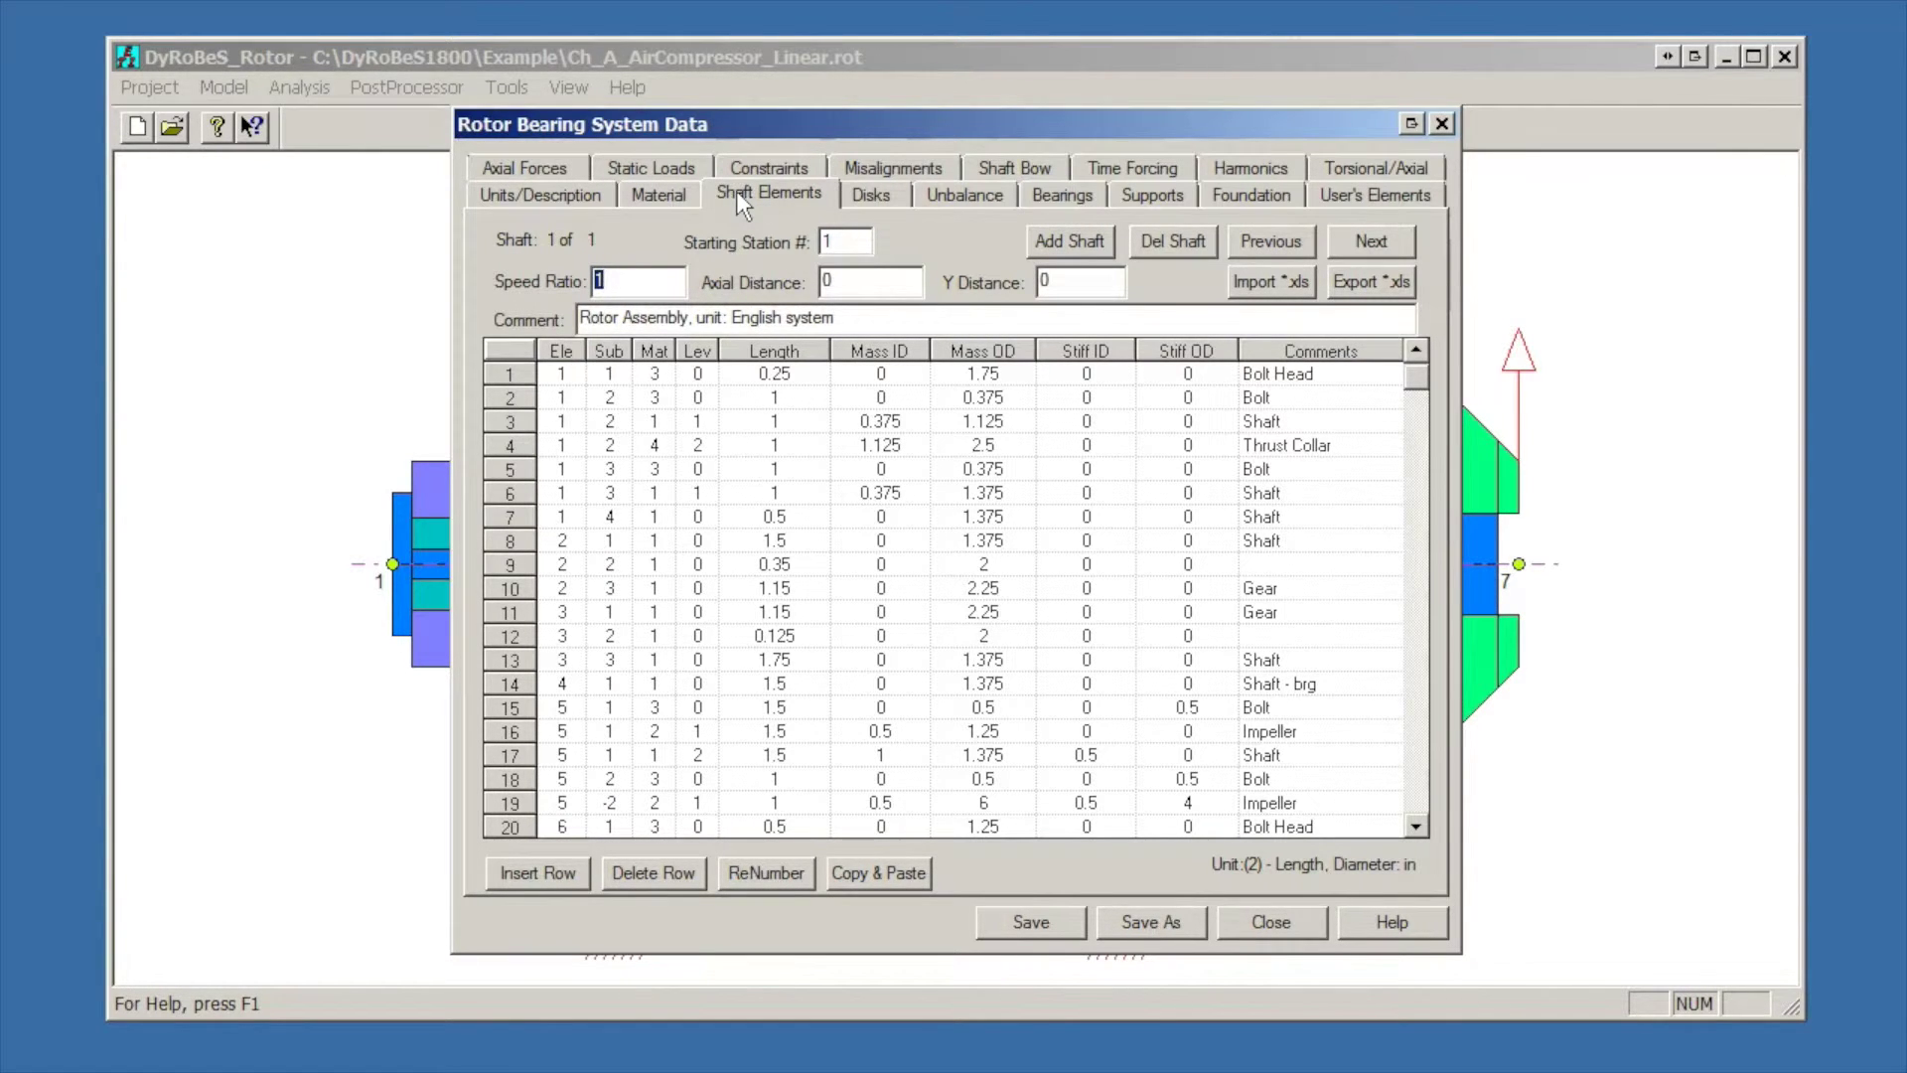
{"action": "mouse_move", "coordinate": [820, 124]}
{"action": "left_mouse_down"}
{"action": "mouse_move", "coordinate": [569, 146]}
{"action": "mouse_move", "coordinate": [501, 127]}
{"action": "mouse_move", "coordinate": [900, 103]}
{"action": "mouse_move", "coordinate": [1035, 127]}
{"action": "mouse_move", "coordinate": [1017, 131]}
{"action": "left_mouse_up"}
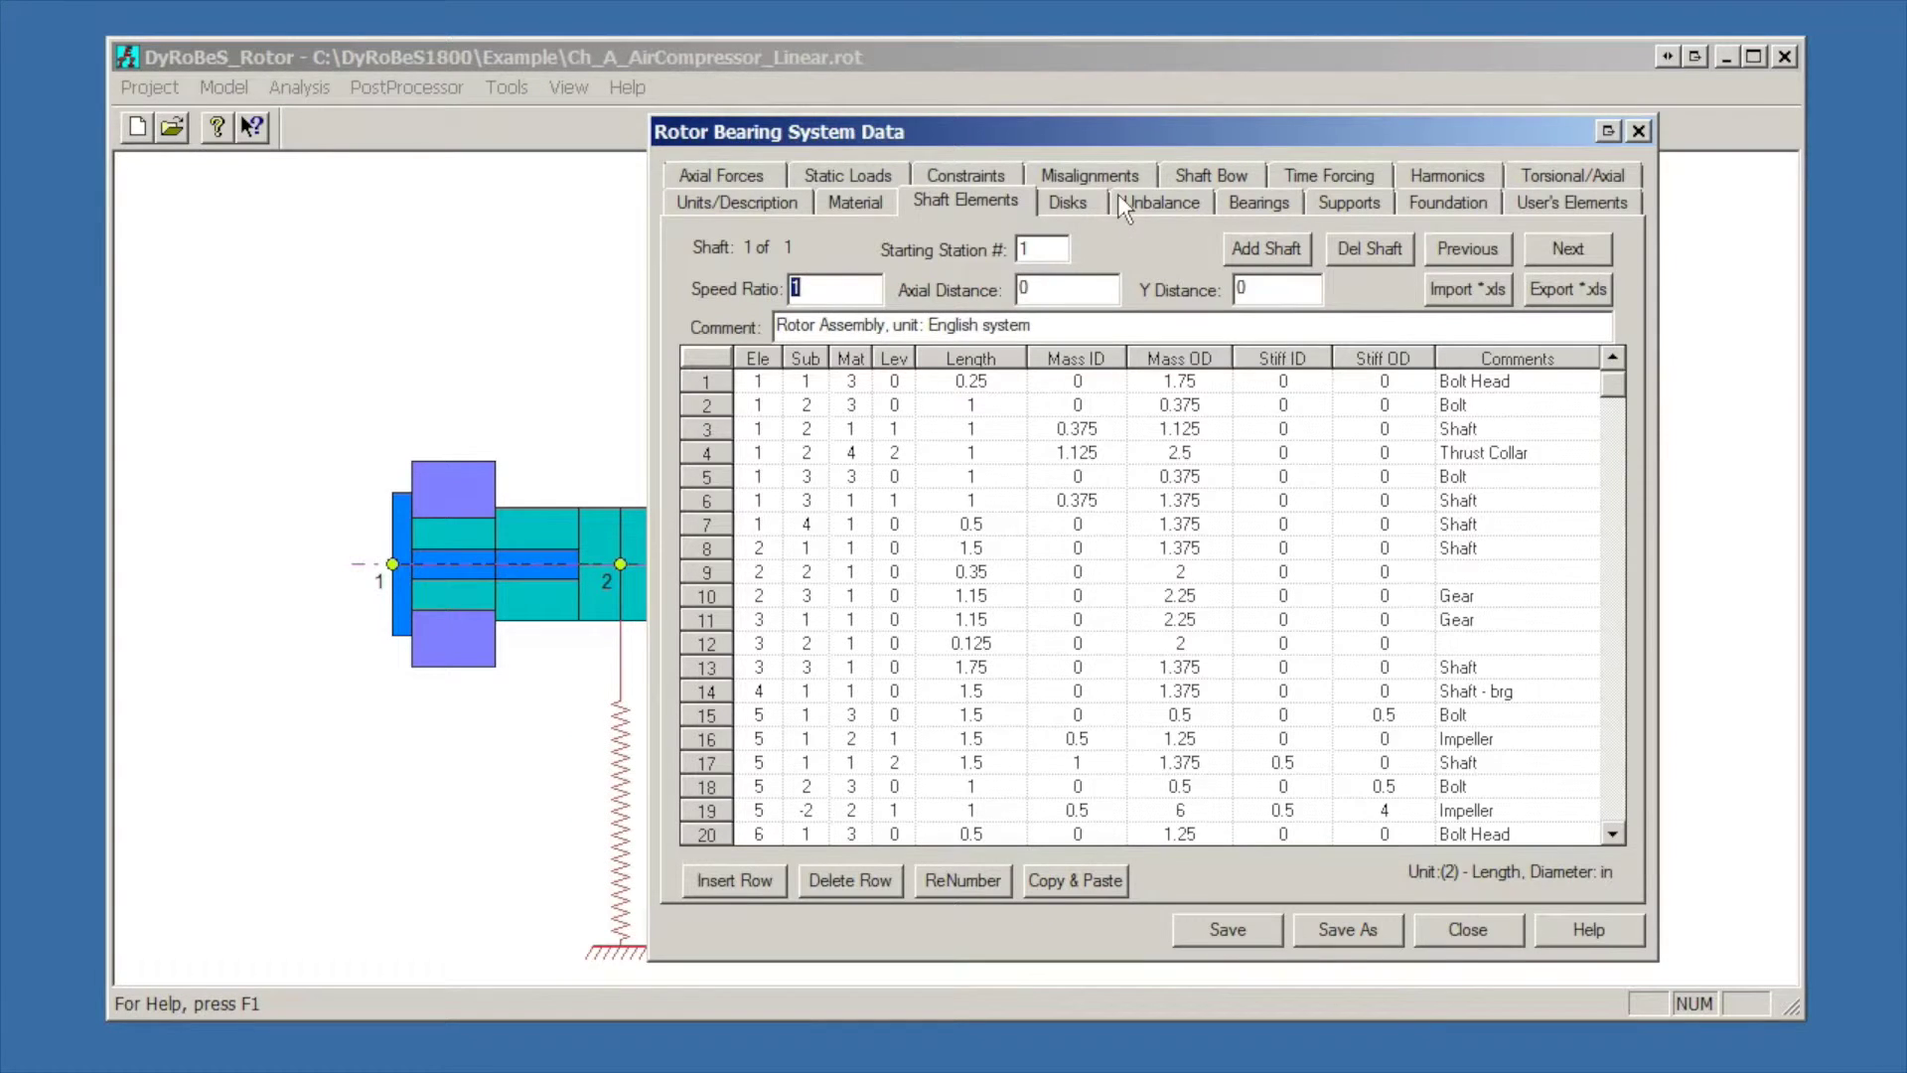
{"action": "left_click_drag", "start_coordinate": [1168, 134], "coordinate": [673, 106]}
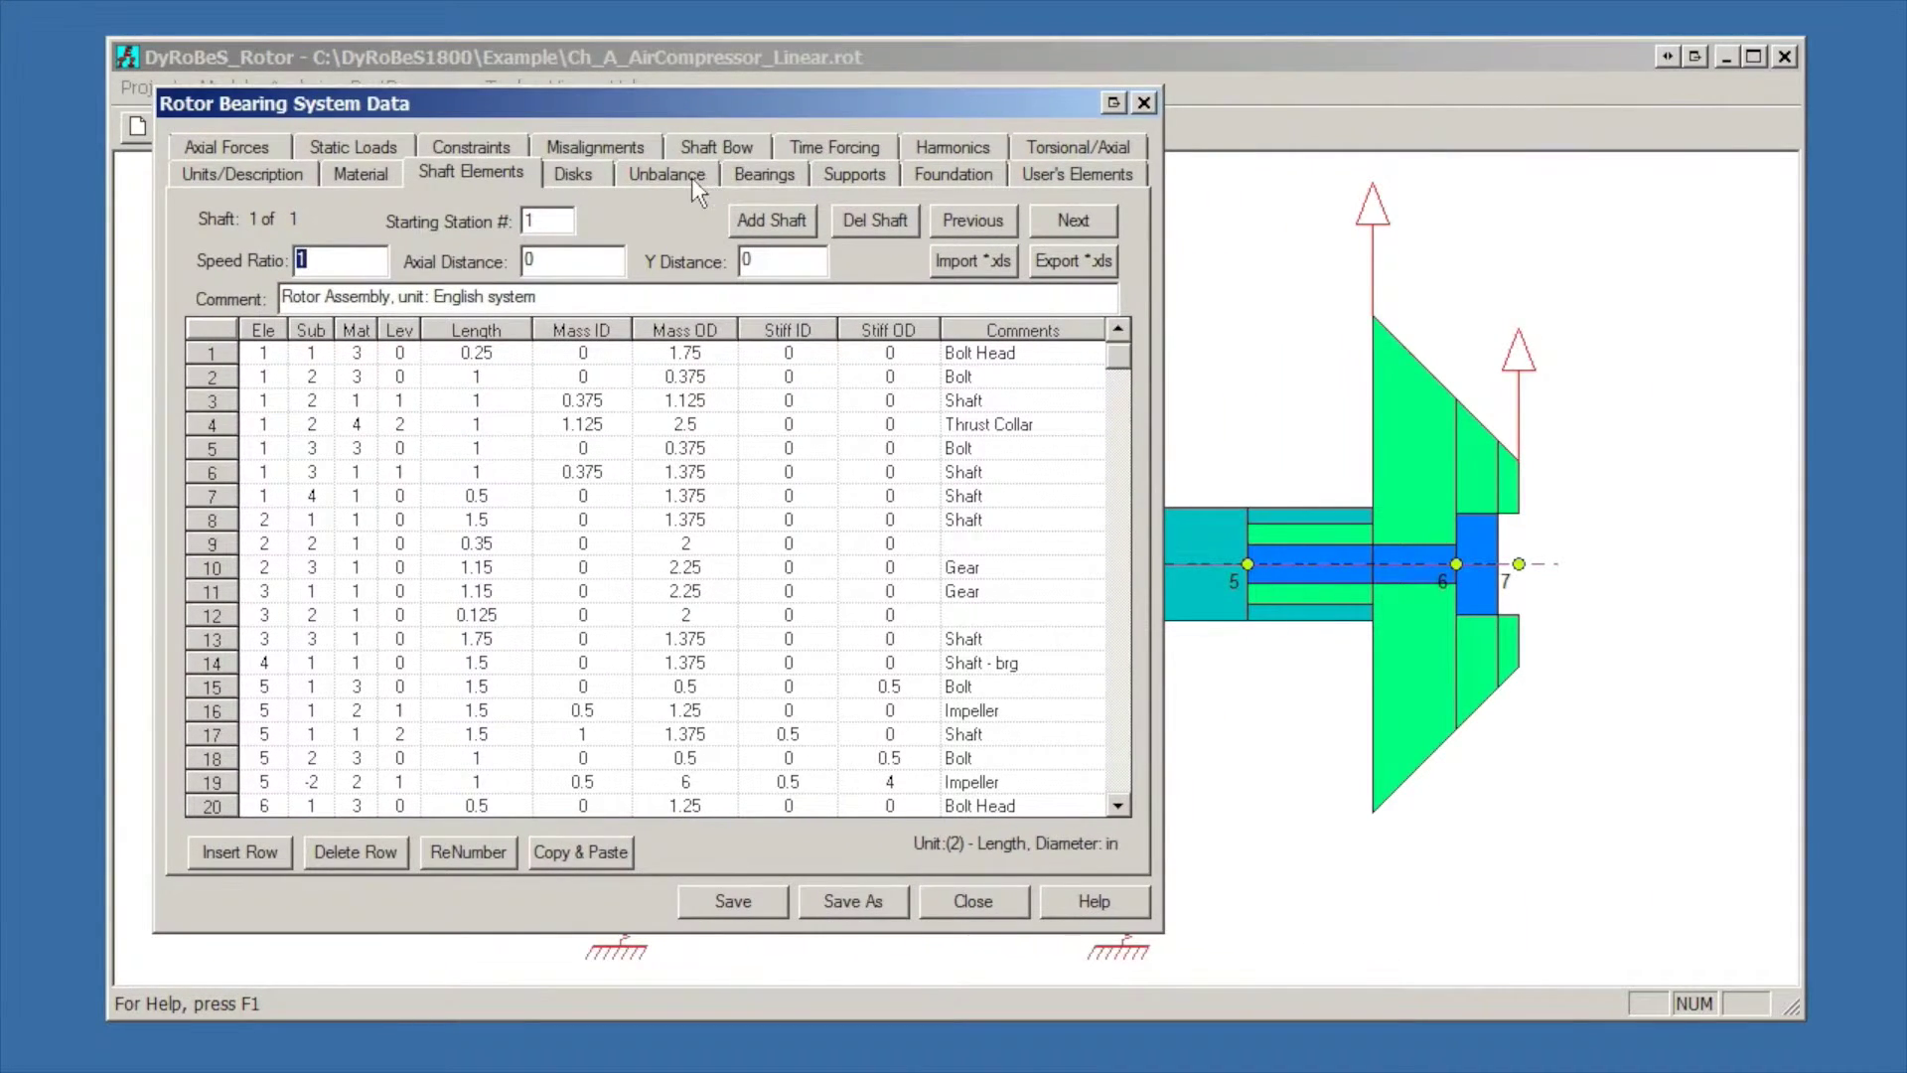
Review the unbalance entries and the first bearing's coefficient file settings, and close the data editor without saving
{"action": "left_click", "coordinate": [691, 177]}
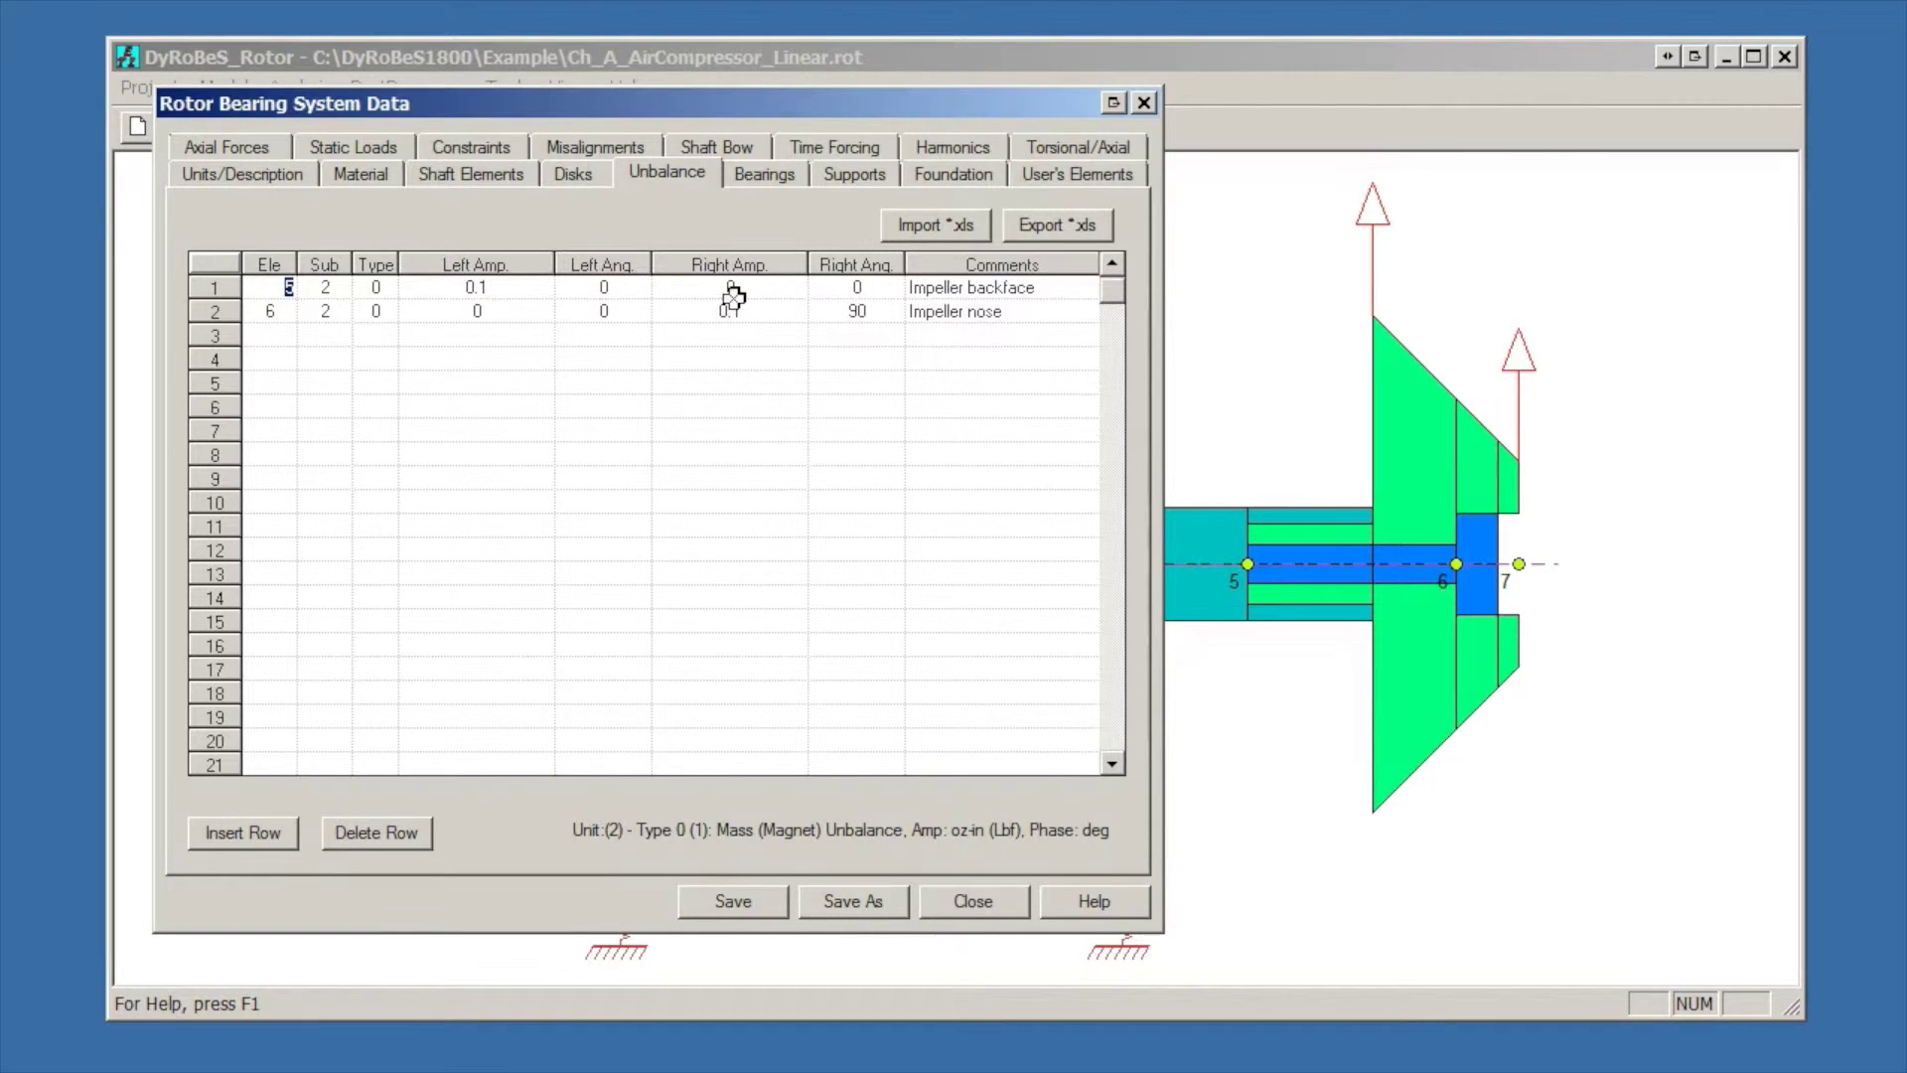
{"action": "left_click", "coordinate": [780, 172]}
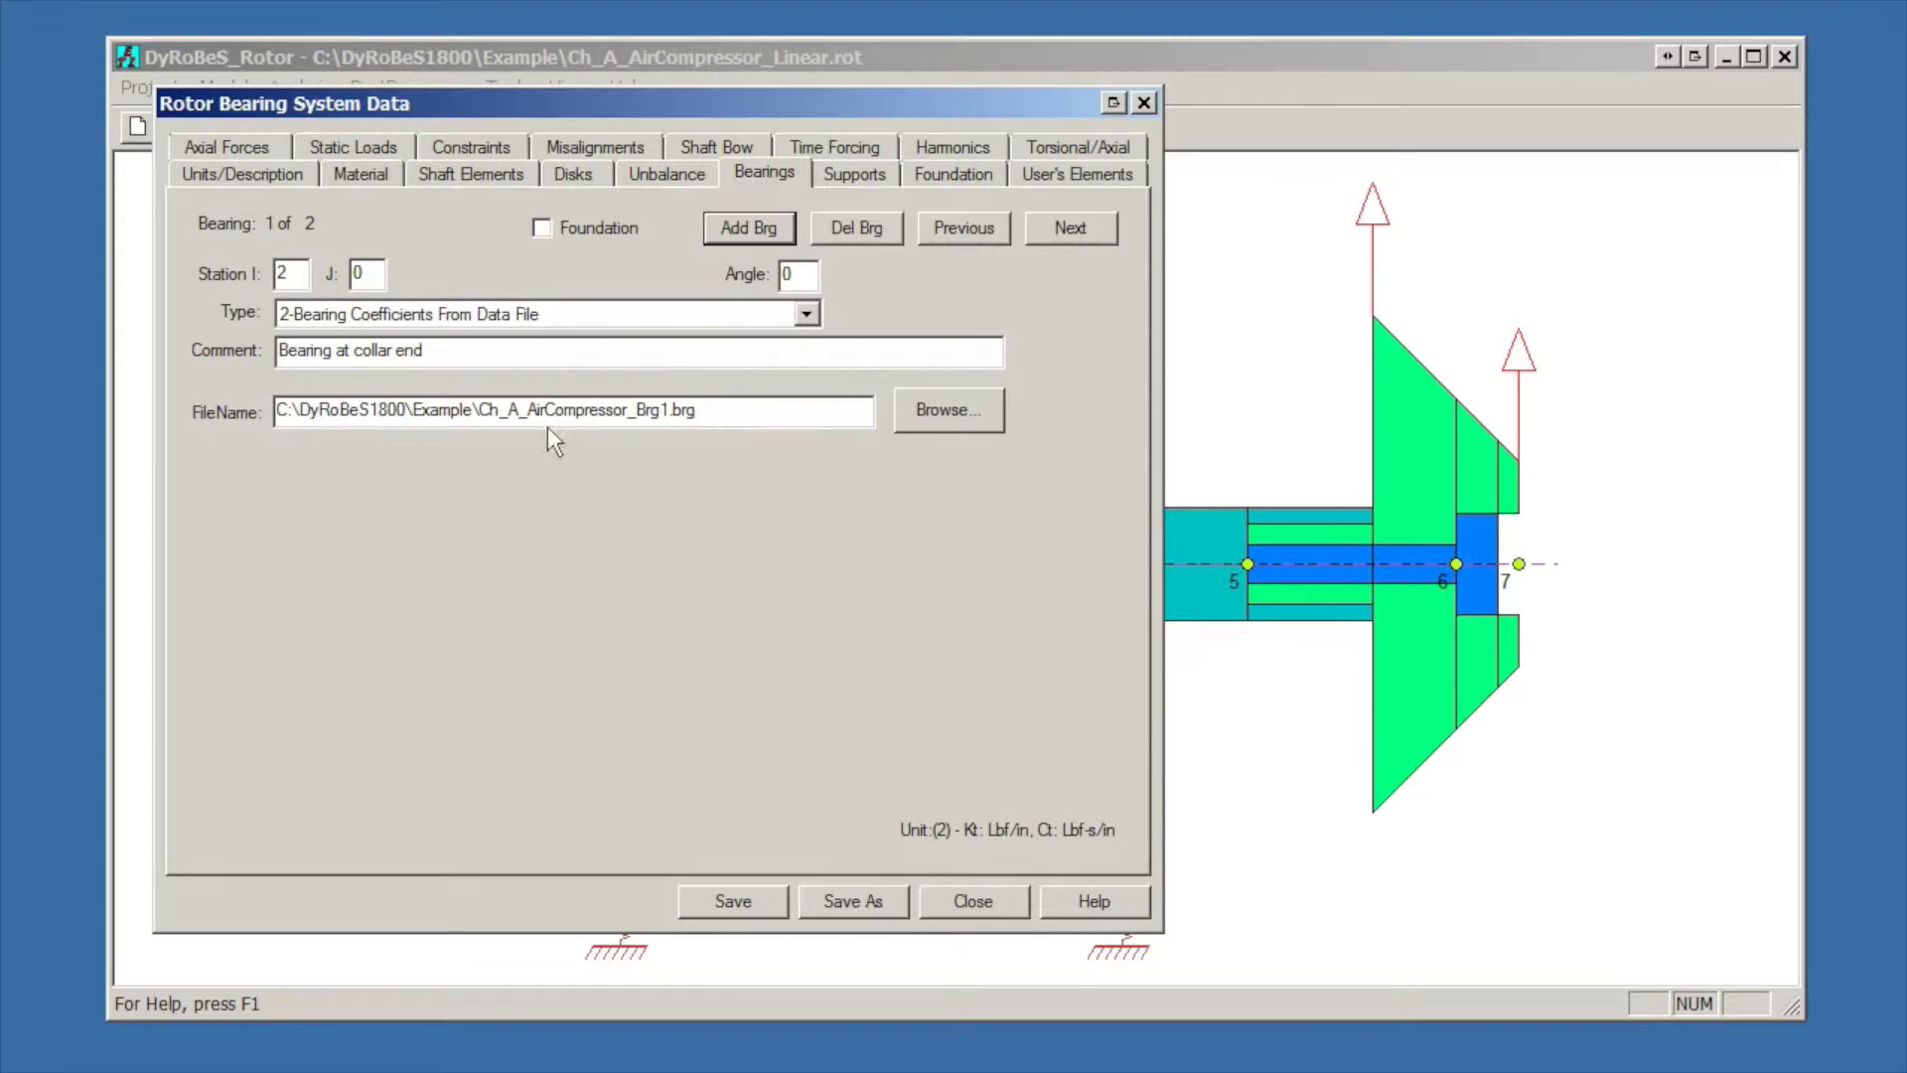
{"action": "left_click", "coordinate": [955, 415]}
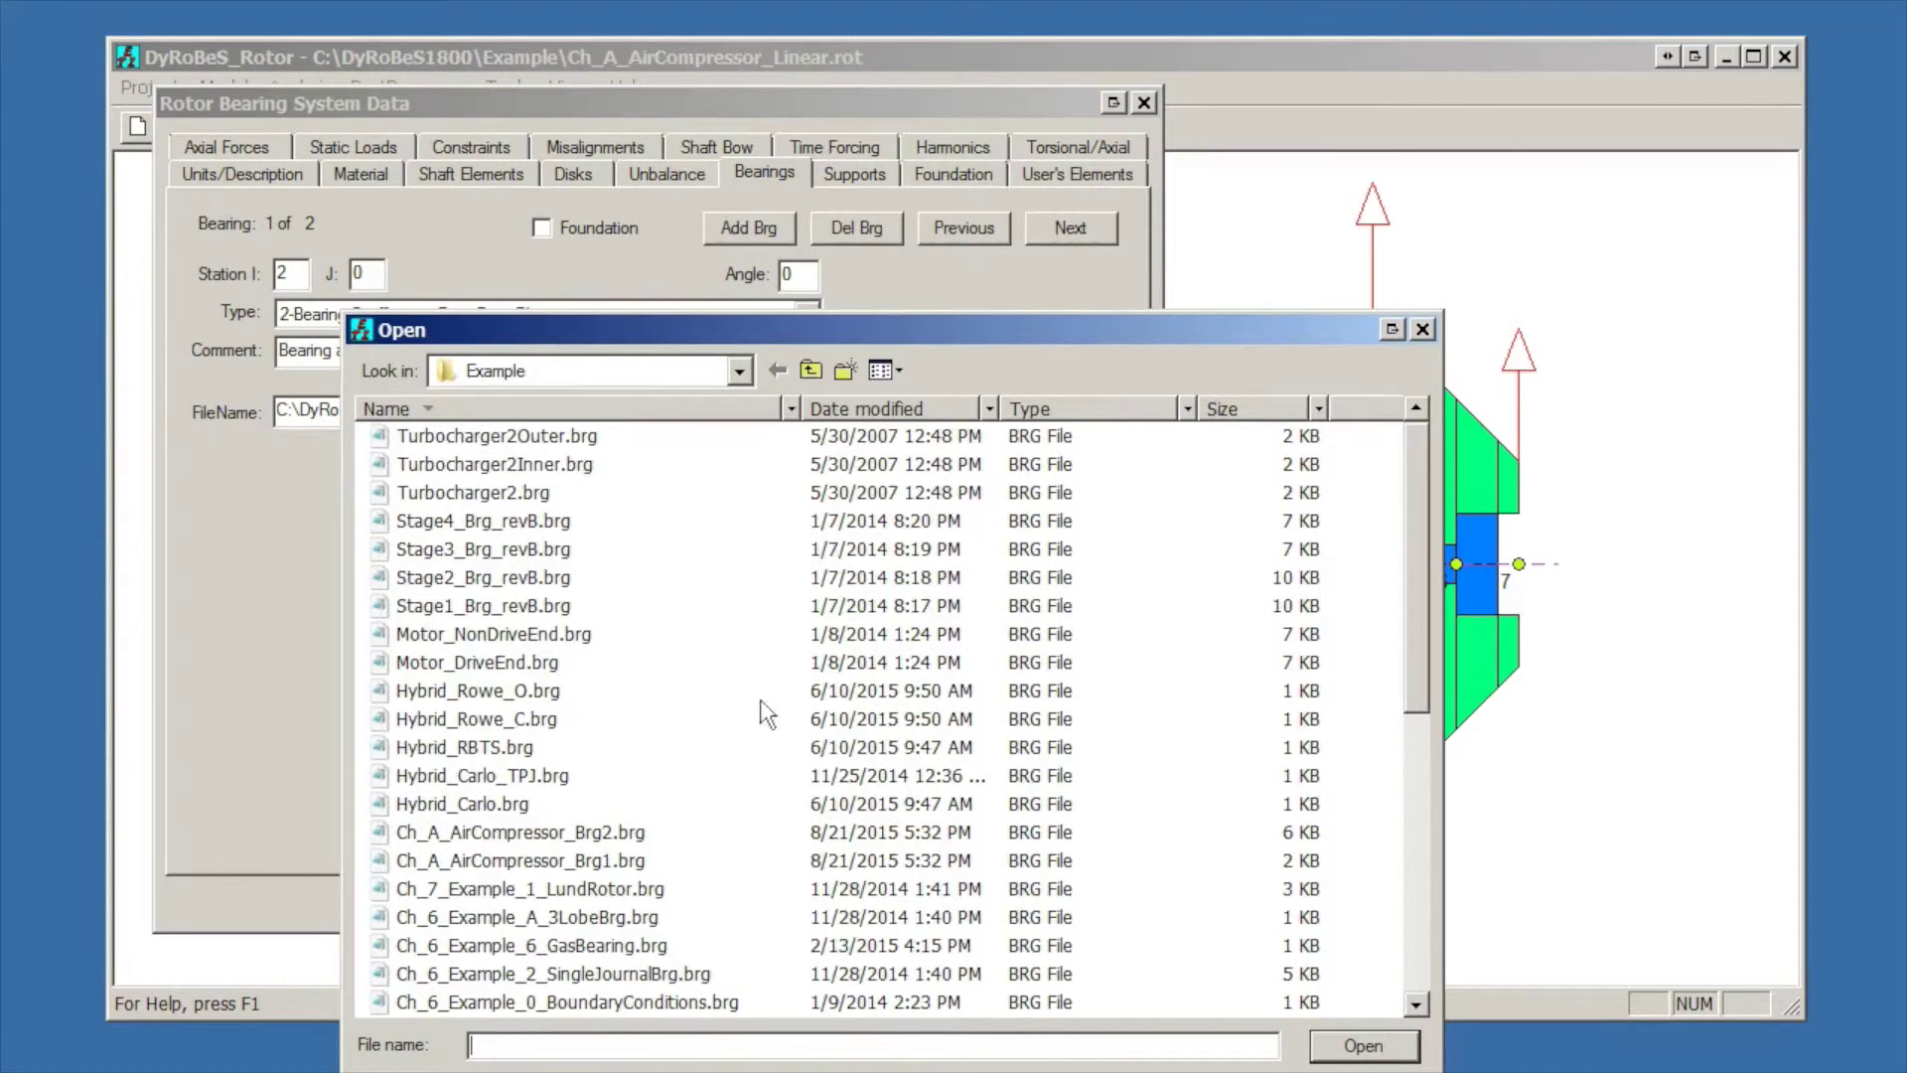
{"action": "left_click", "coordinate": [1430, 336]}
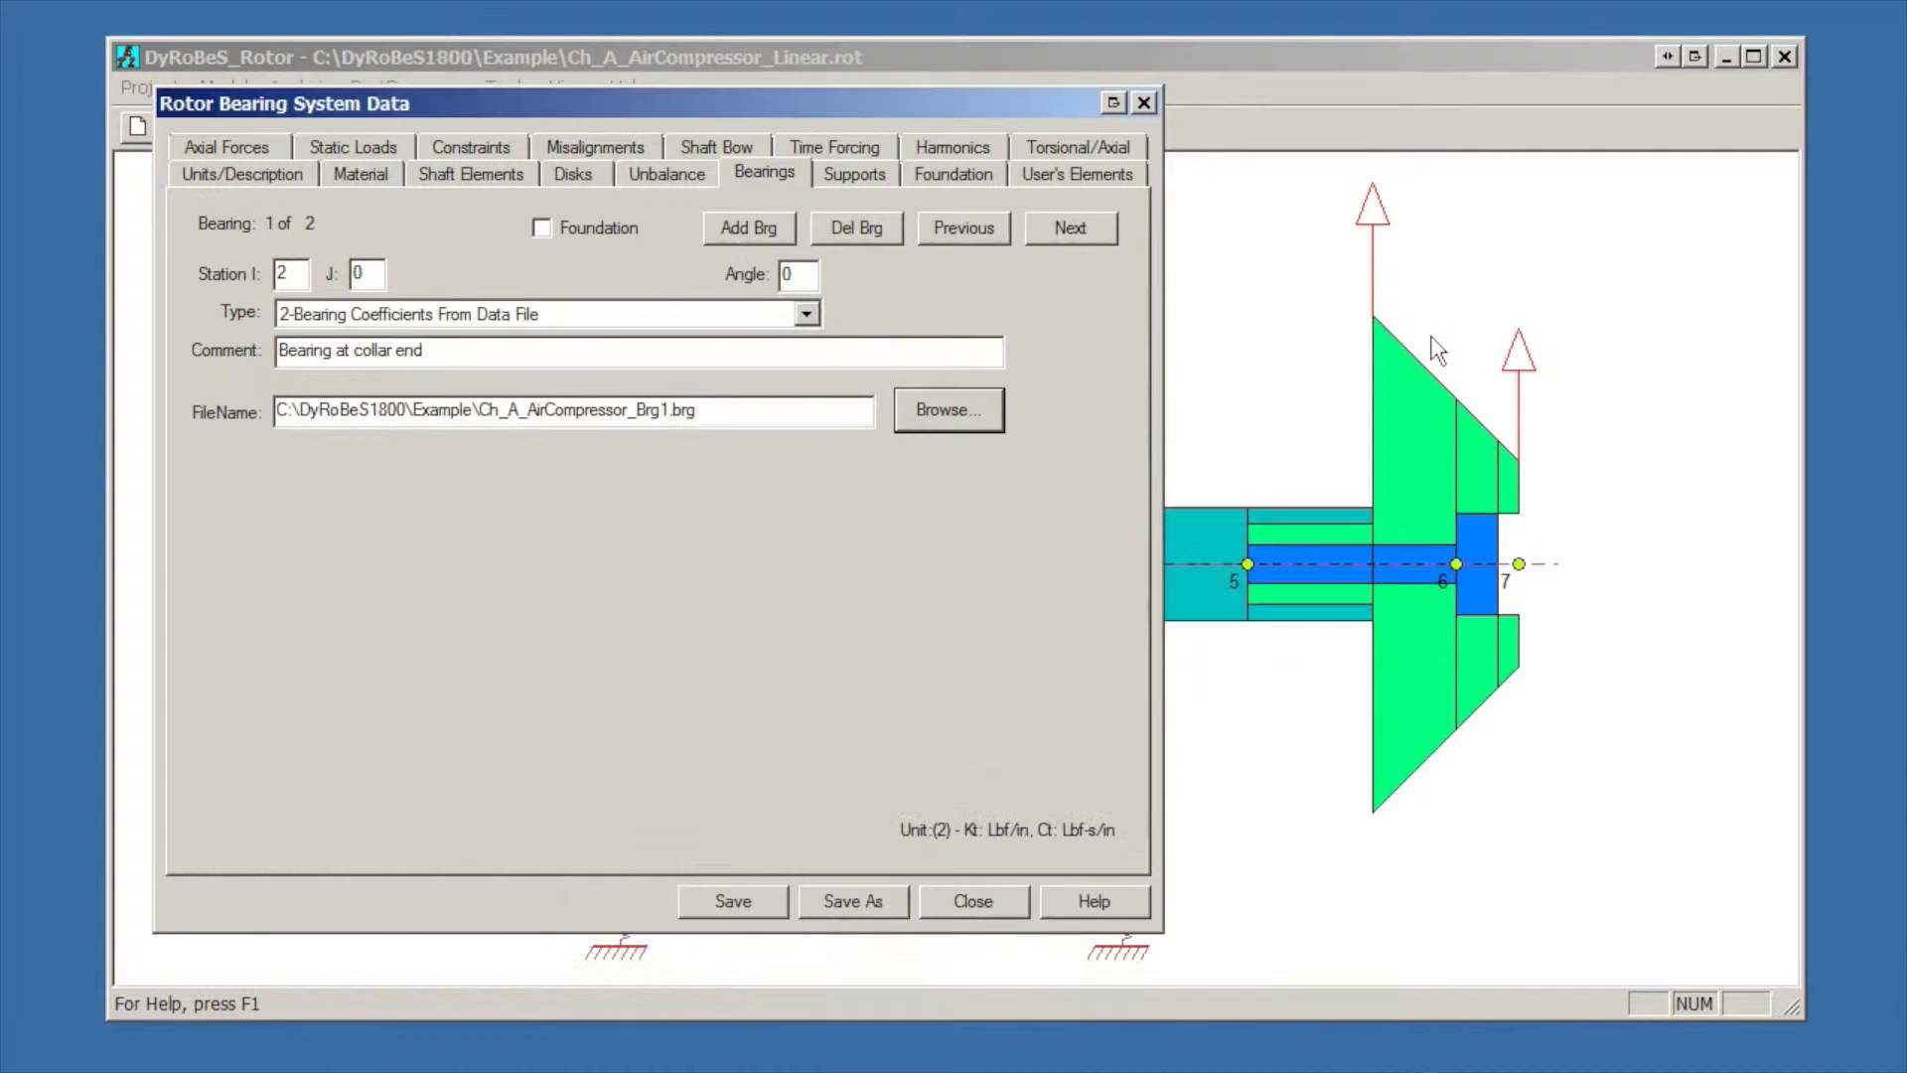
{"action": "left_click_drag", "start_coordinate": [925, 105], "coordinate": [1092, 115]}
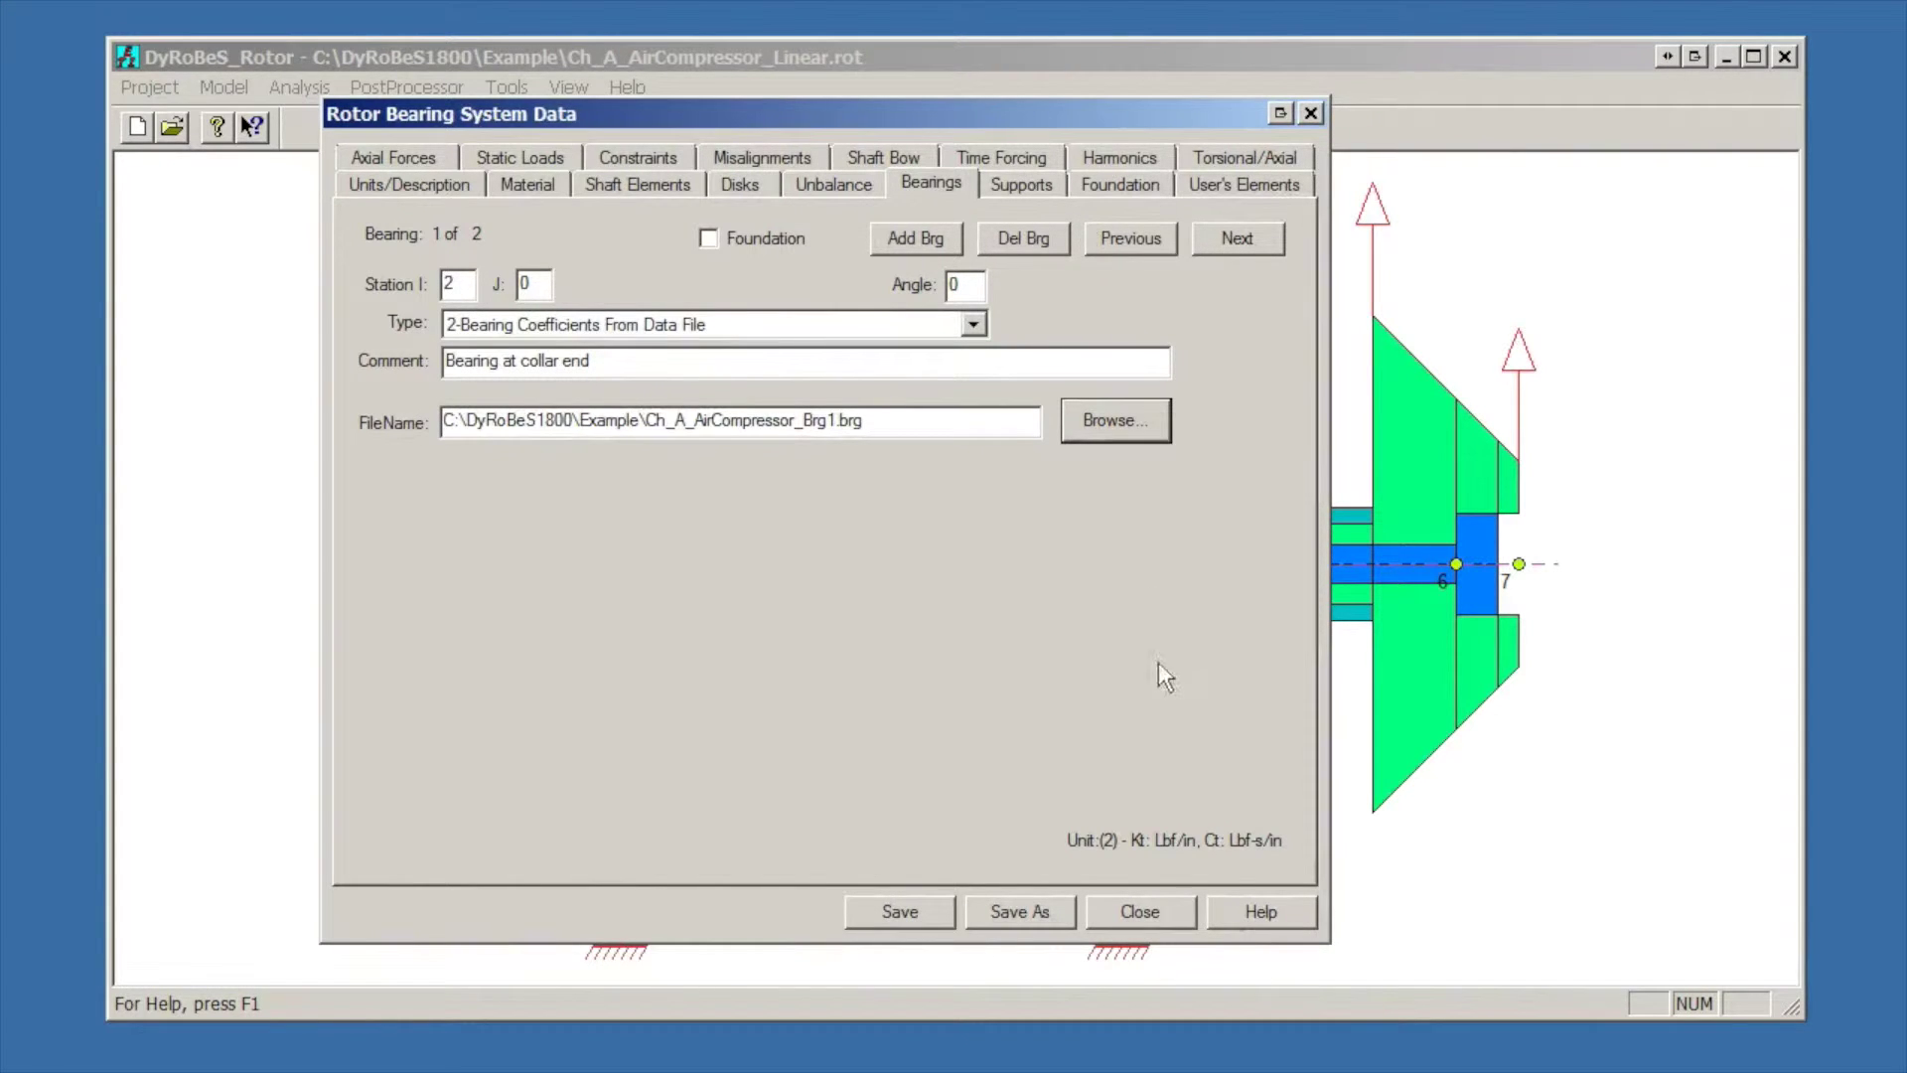
{"action": "left_click", "coordinate": [1118, 919]}
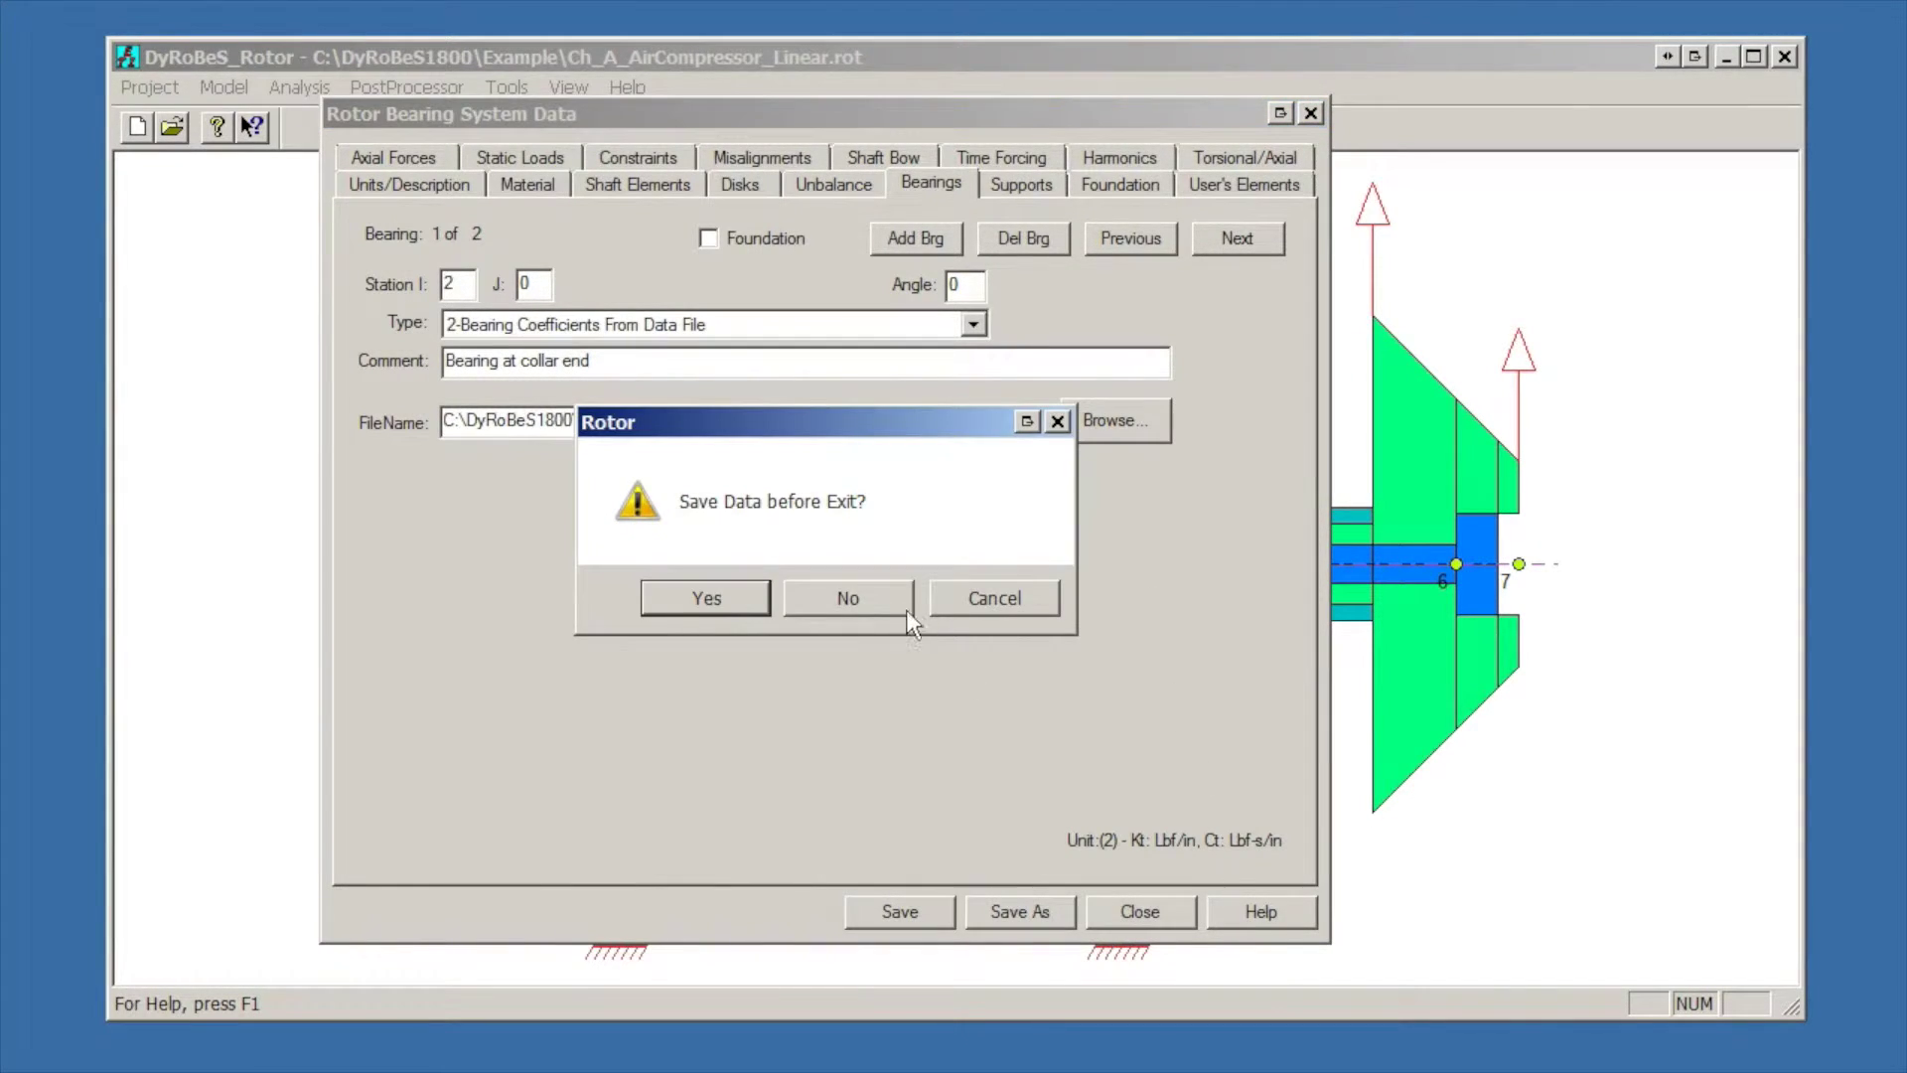
{"action": "left_click", "coordinate": [862, 600]}
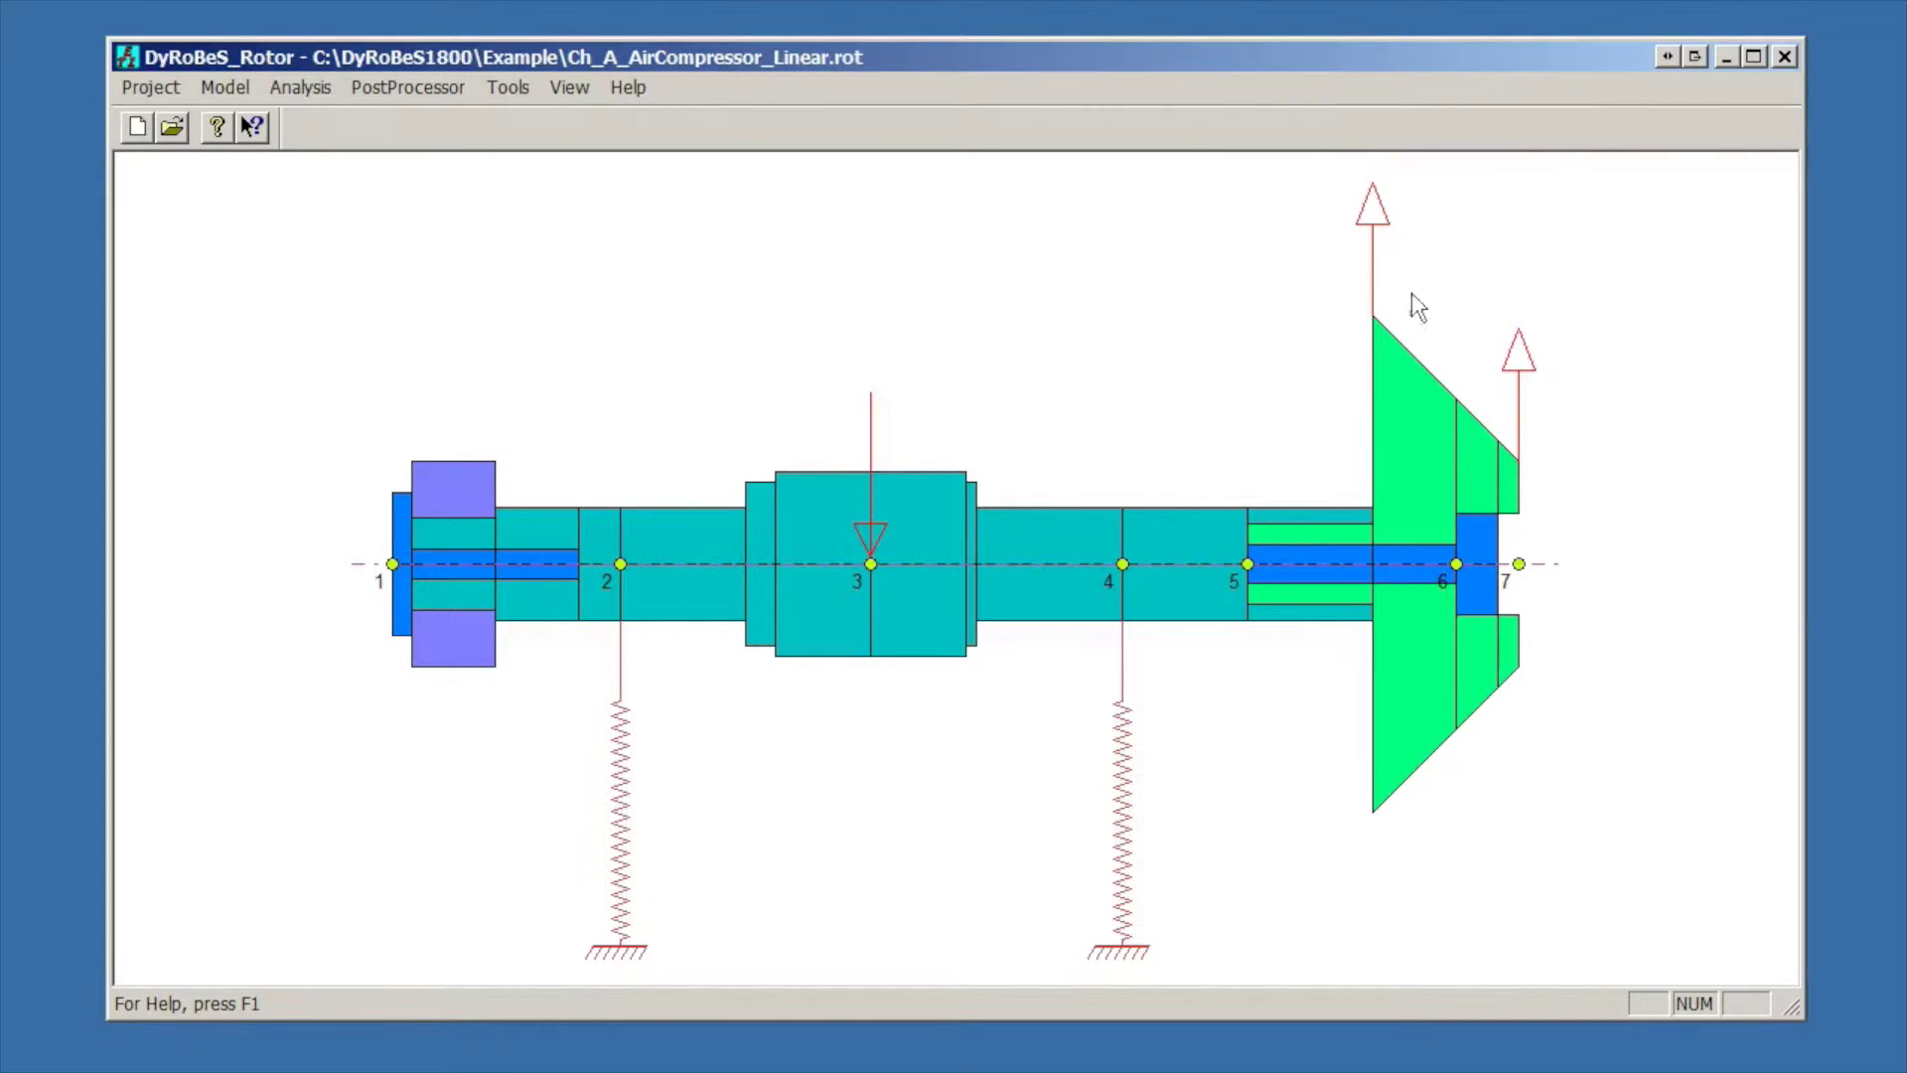
Switch to the BePerf journal bearing module and open the fixed-lobe dimensional file Ch_A_AirCompressor_Brg1.LDI
{"action": "left_click", "coordinate": [1724, 60]}
{"action": "left_click", "coordinate": [973, 458]}
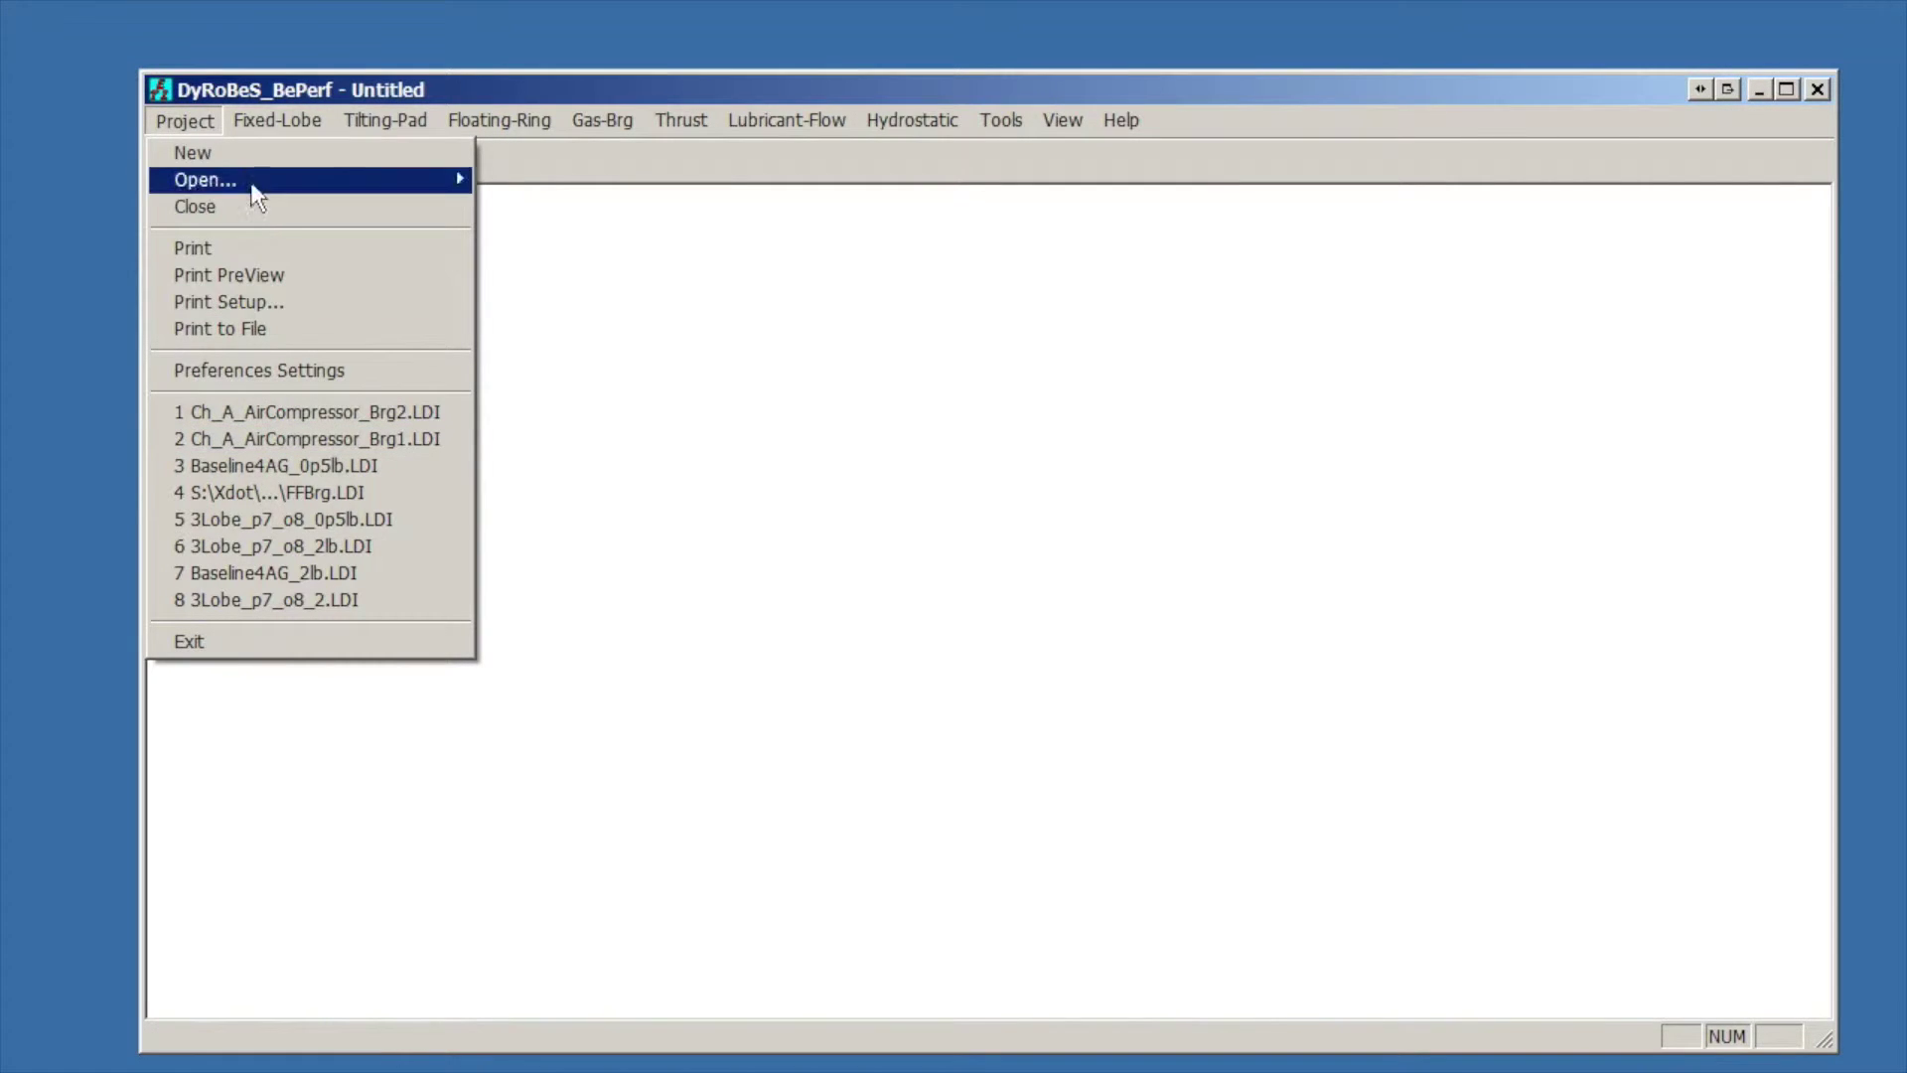
{"action": "mouse_move", "coordinate": [261, 179]}
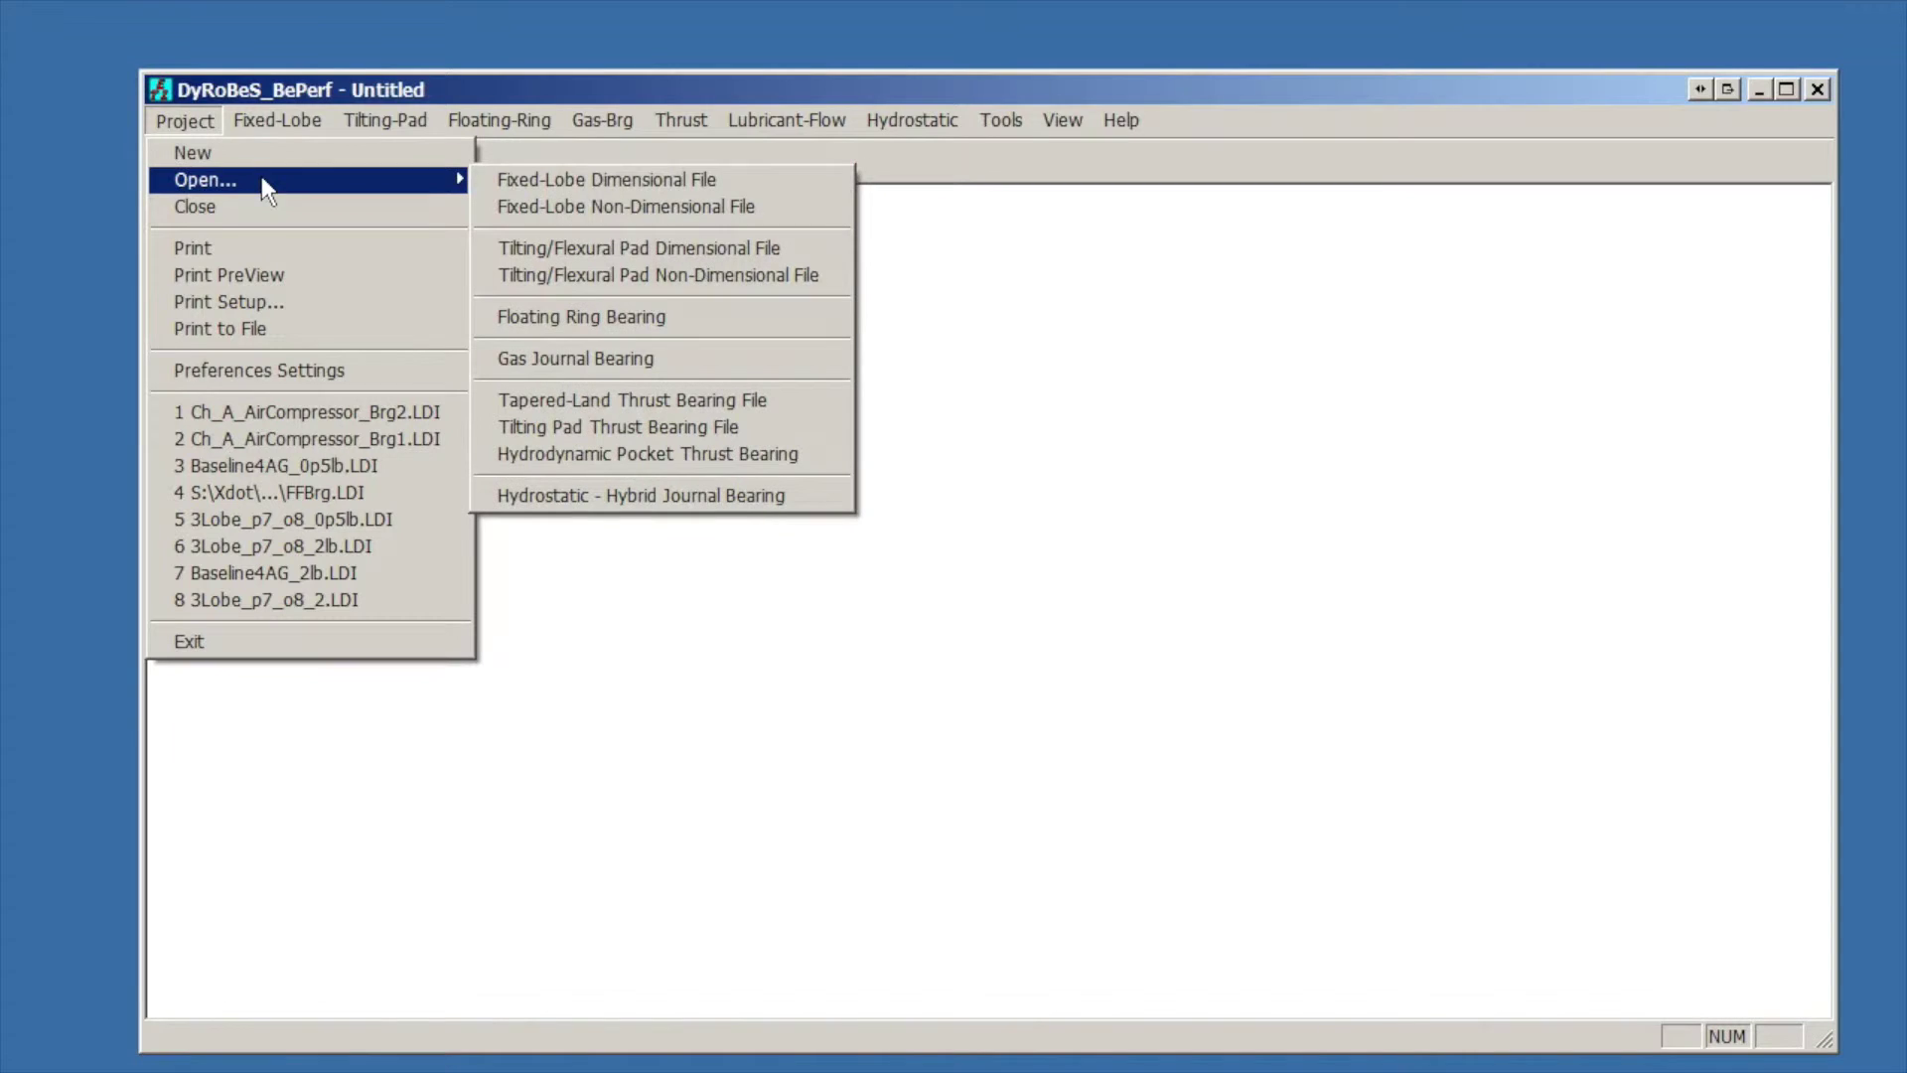
{"action": "left_click", "coordinate": [645, 182]}
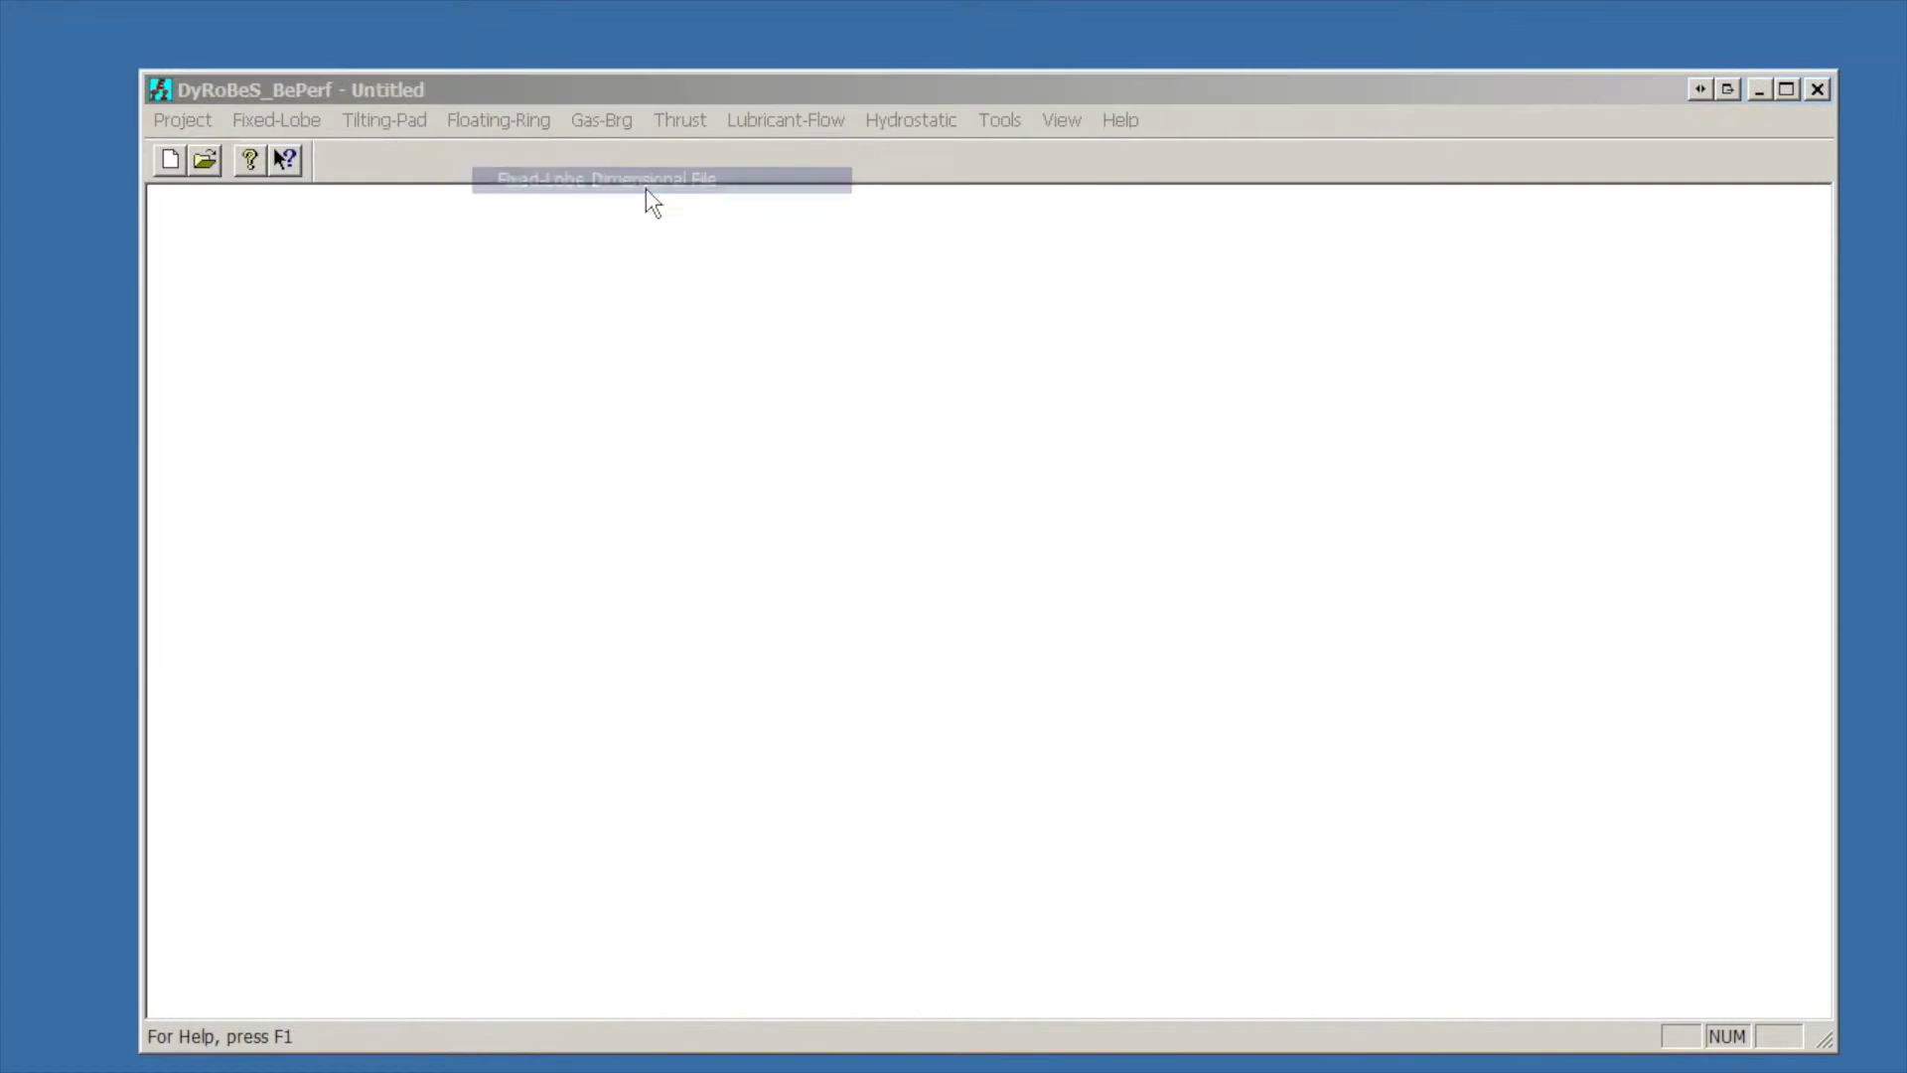
{"action": "double_click", "coordinate": [949, 521]}
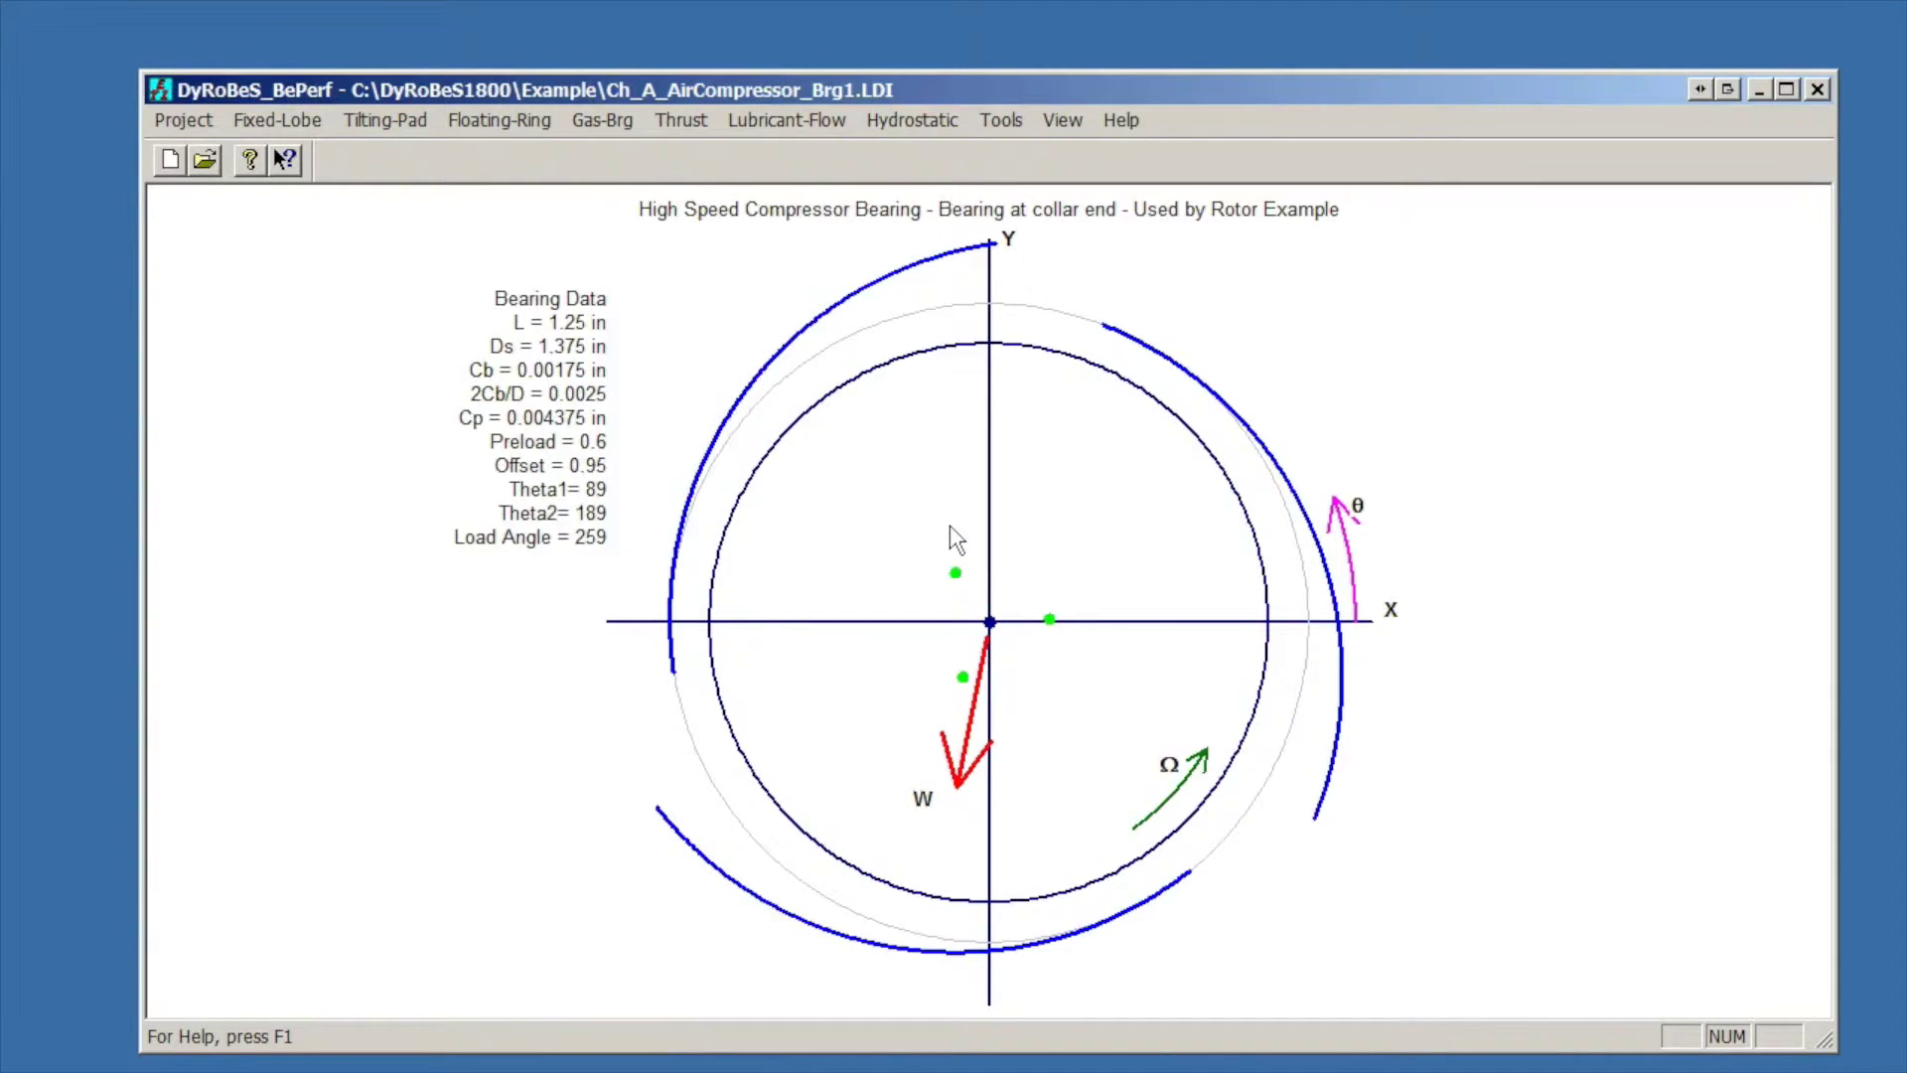
Run the fixed-lobe dimensional analysis for the collar-end bearing, look over the text output, and close the report and analysis dialog
{"action": "left_click", "coordinate": [282, 123]}
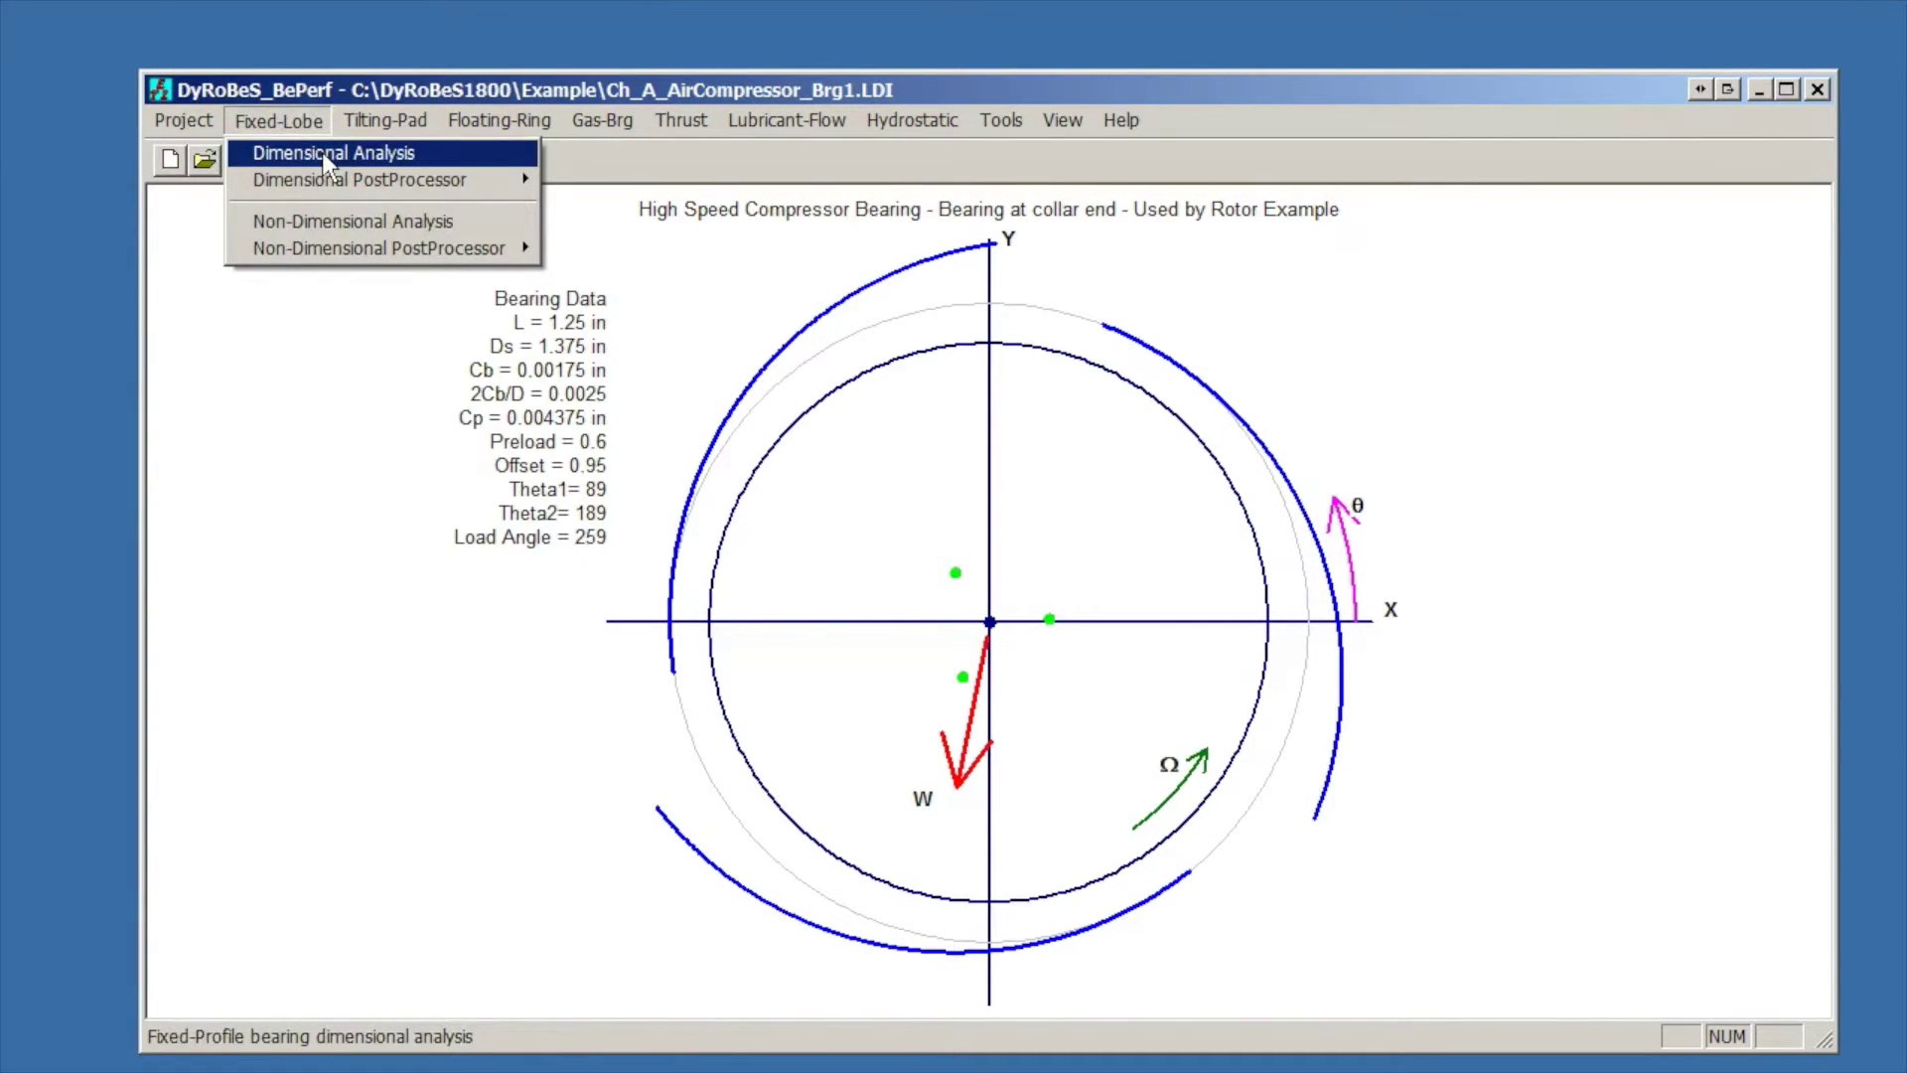
{"action": "left_click", "coordinate": [321, 152]}
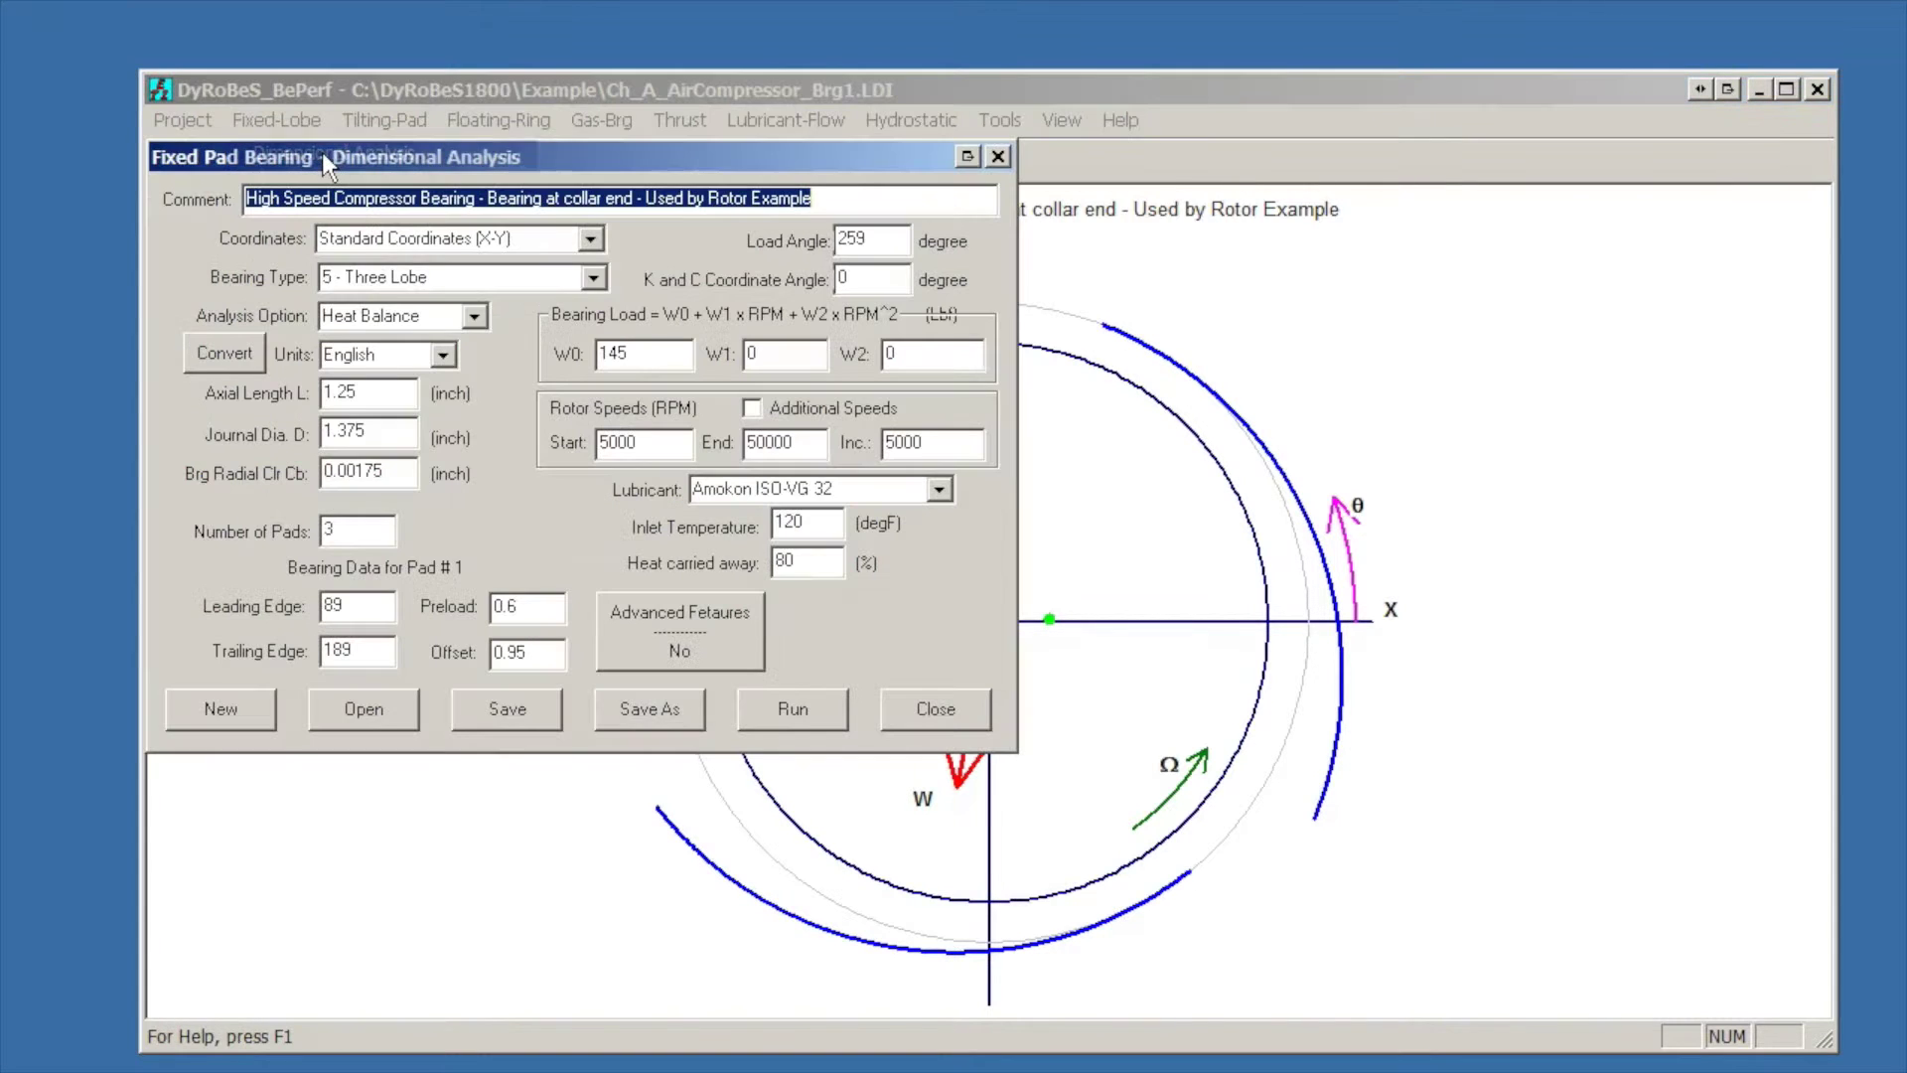
{"action": "left_click", "coordinate": [796, 707]}
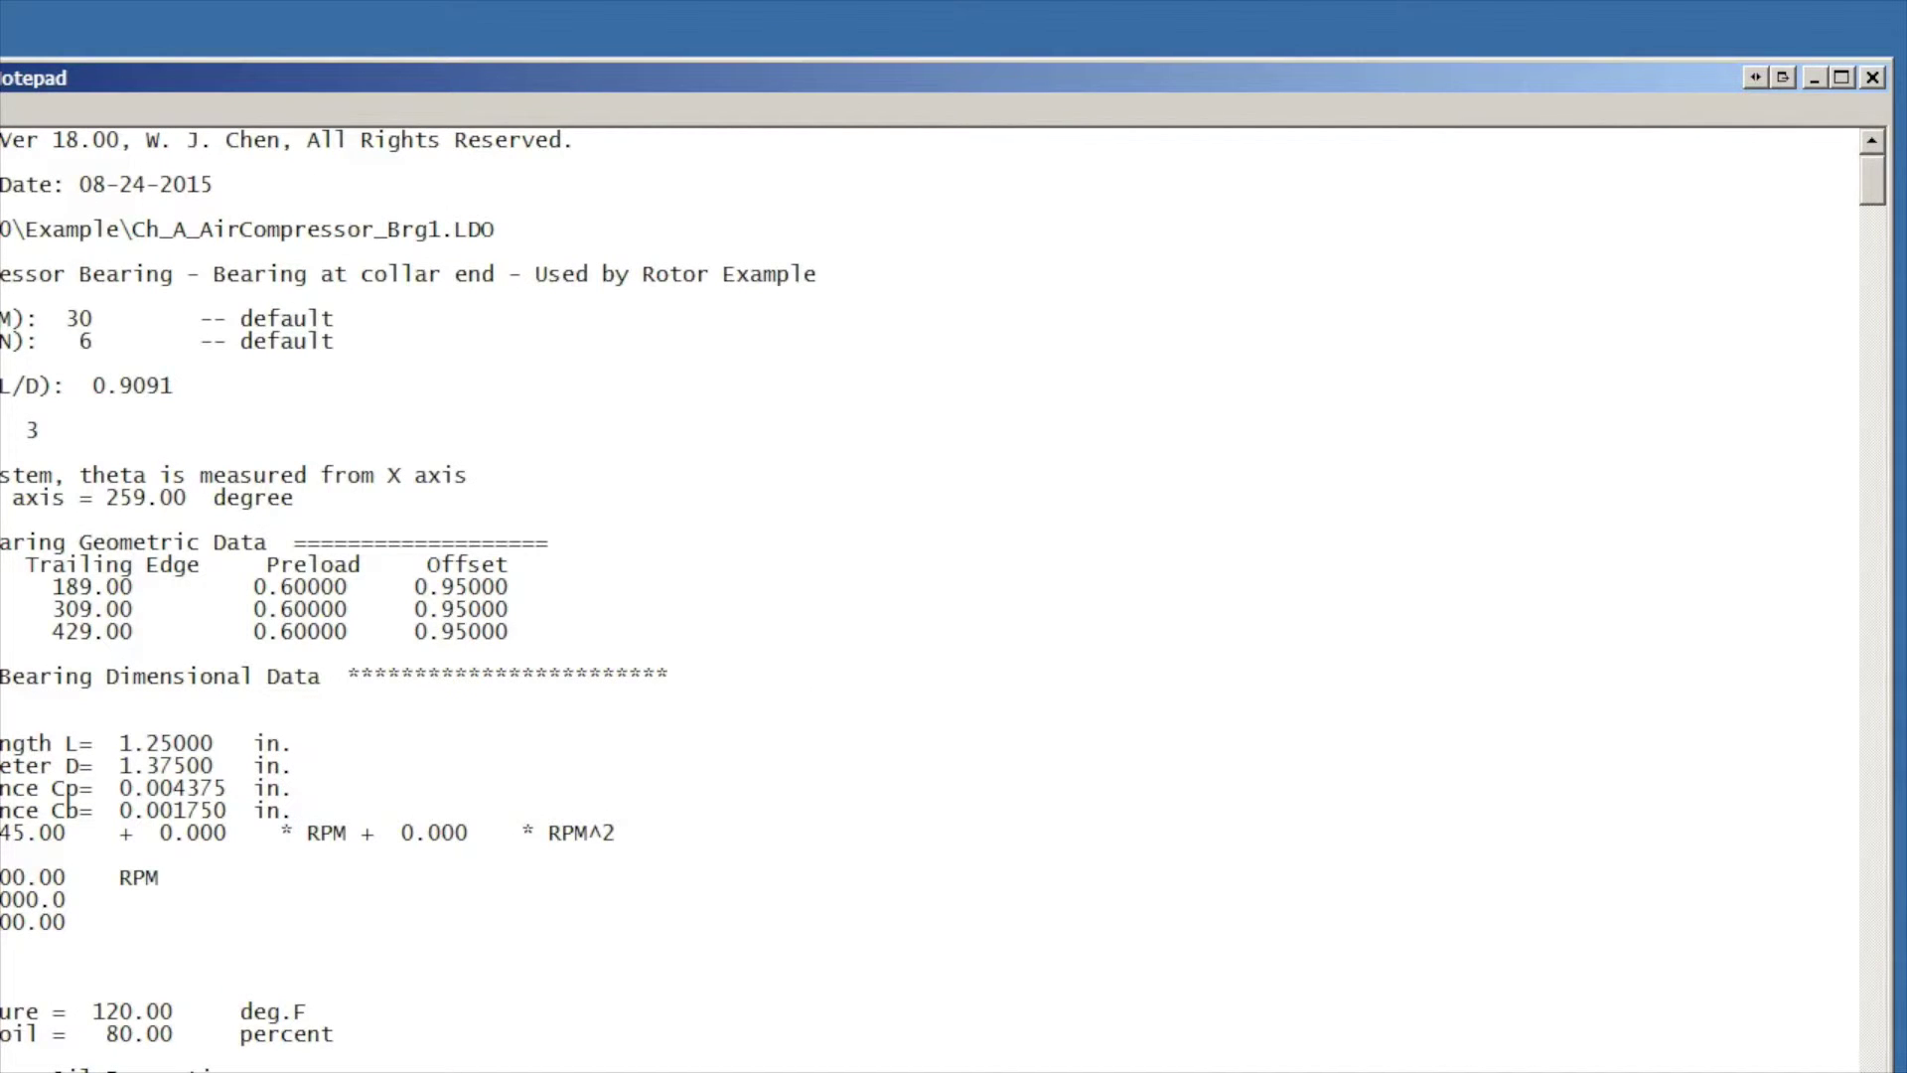
{"action": "left_click_drag", "start_coordinate": [1092, 75], "coordinate": [1476, 22]}
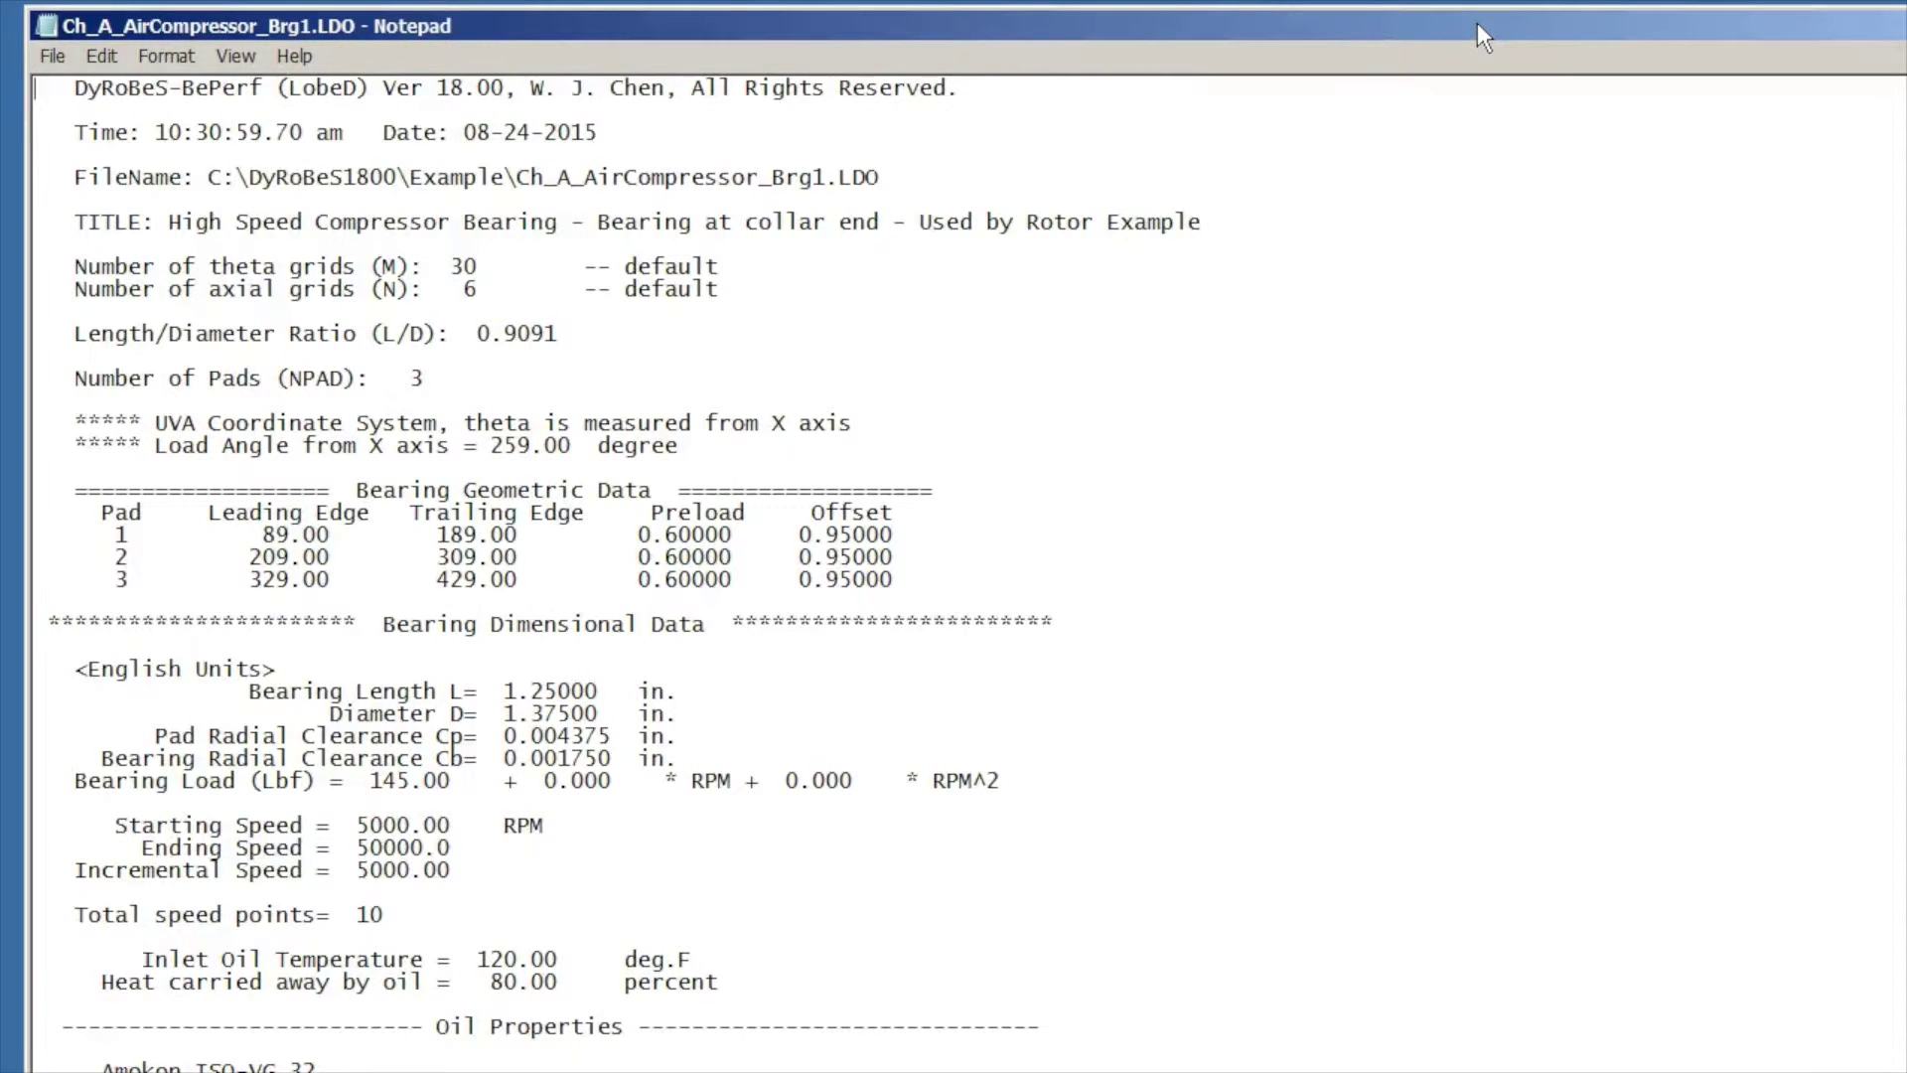
{"action": "left_click_drag", "start_coordinate": [1465, 22], "coordinate": [1037, 104]}
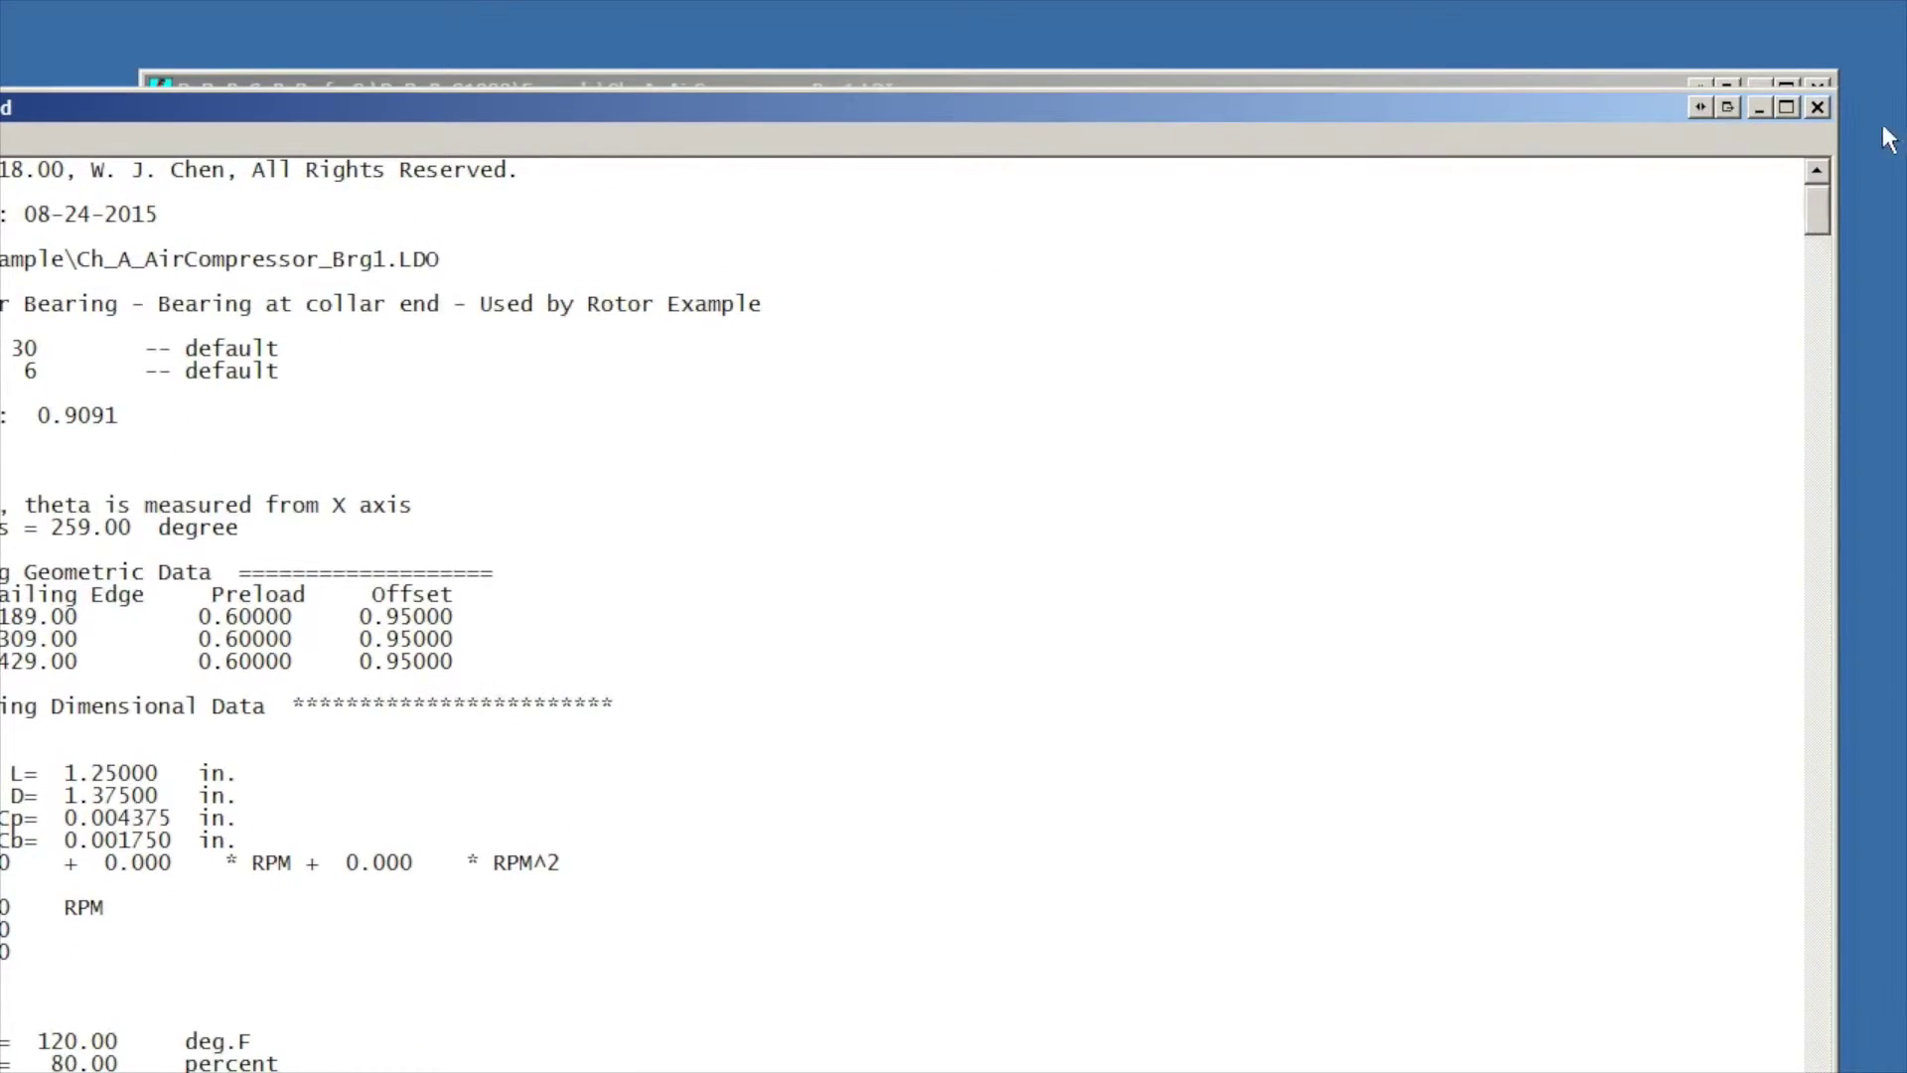
{"action": "left_click", "coordinate": [1820, 107]}
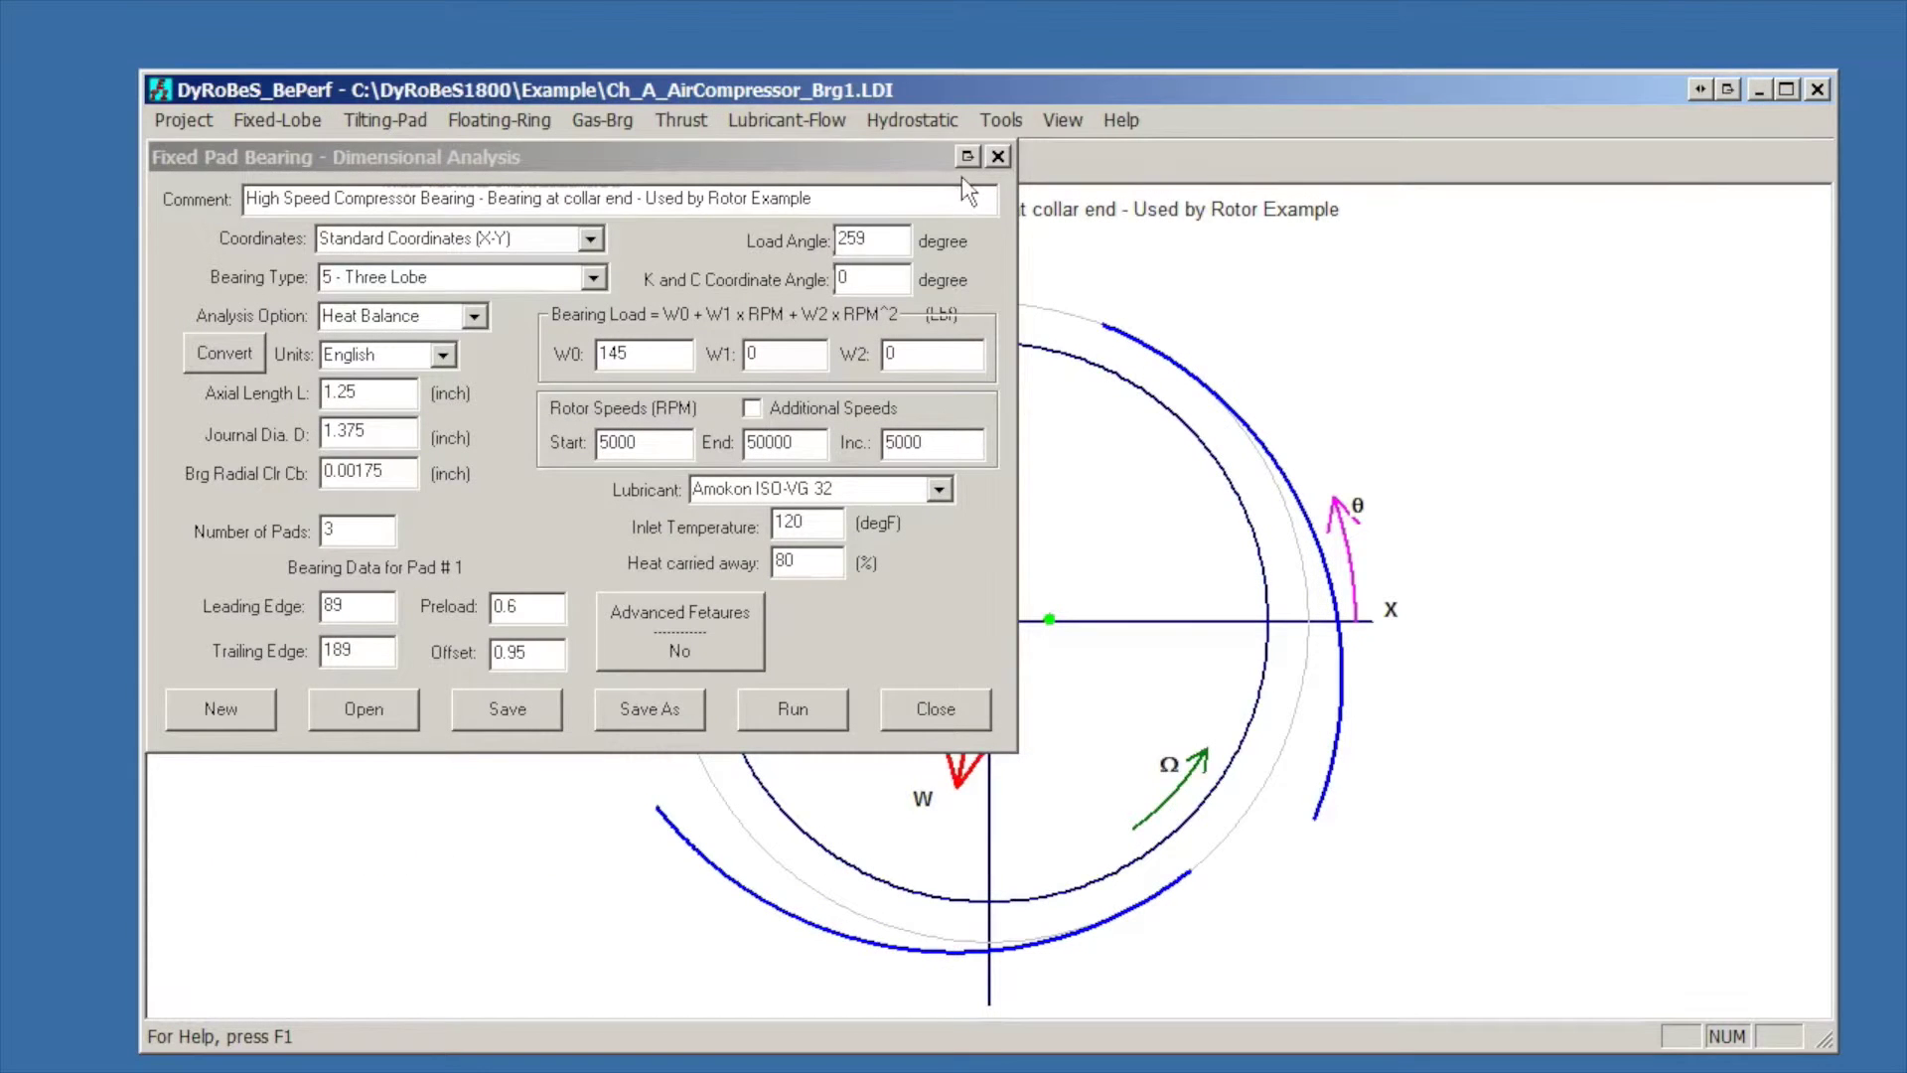
{"action": "left_click", "coordinate": [997, 159]}
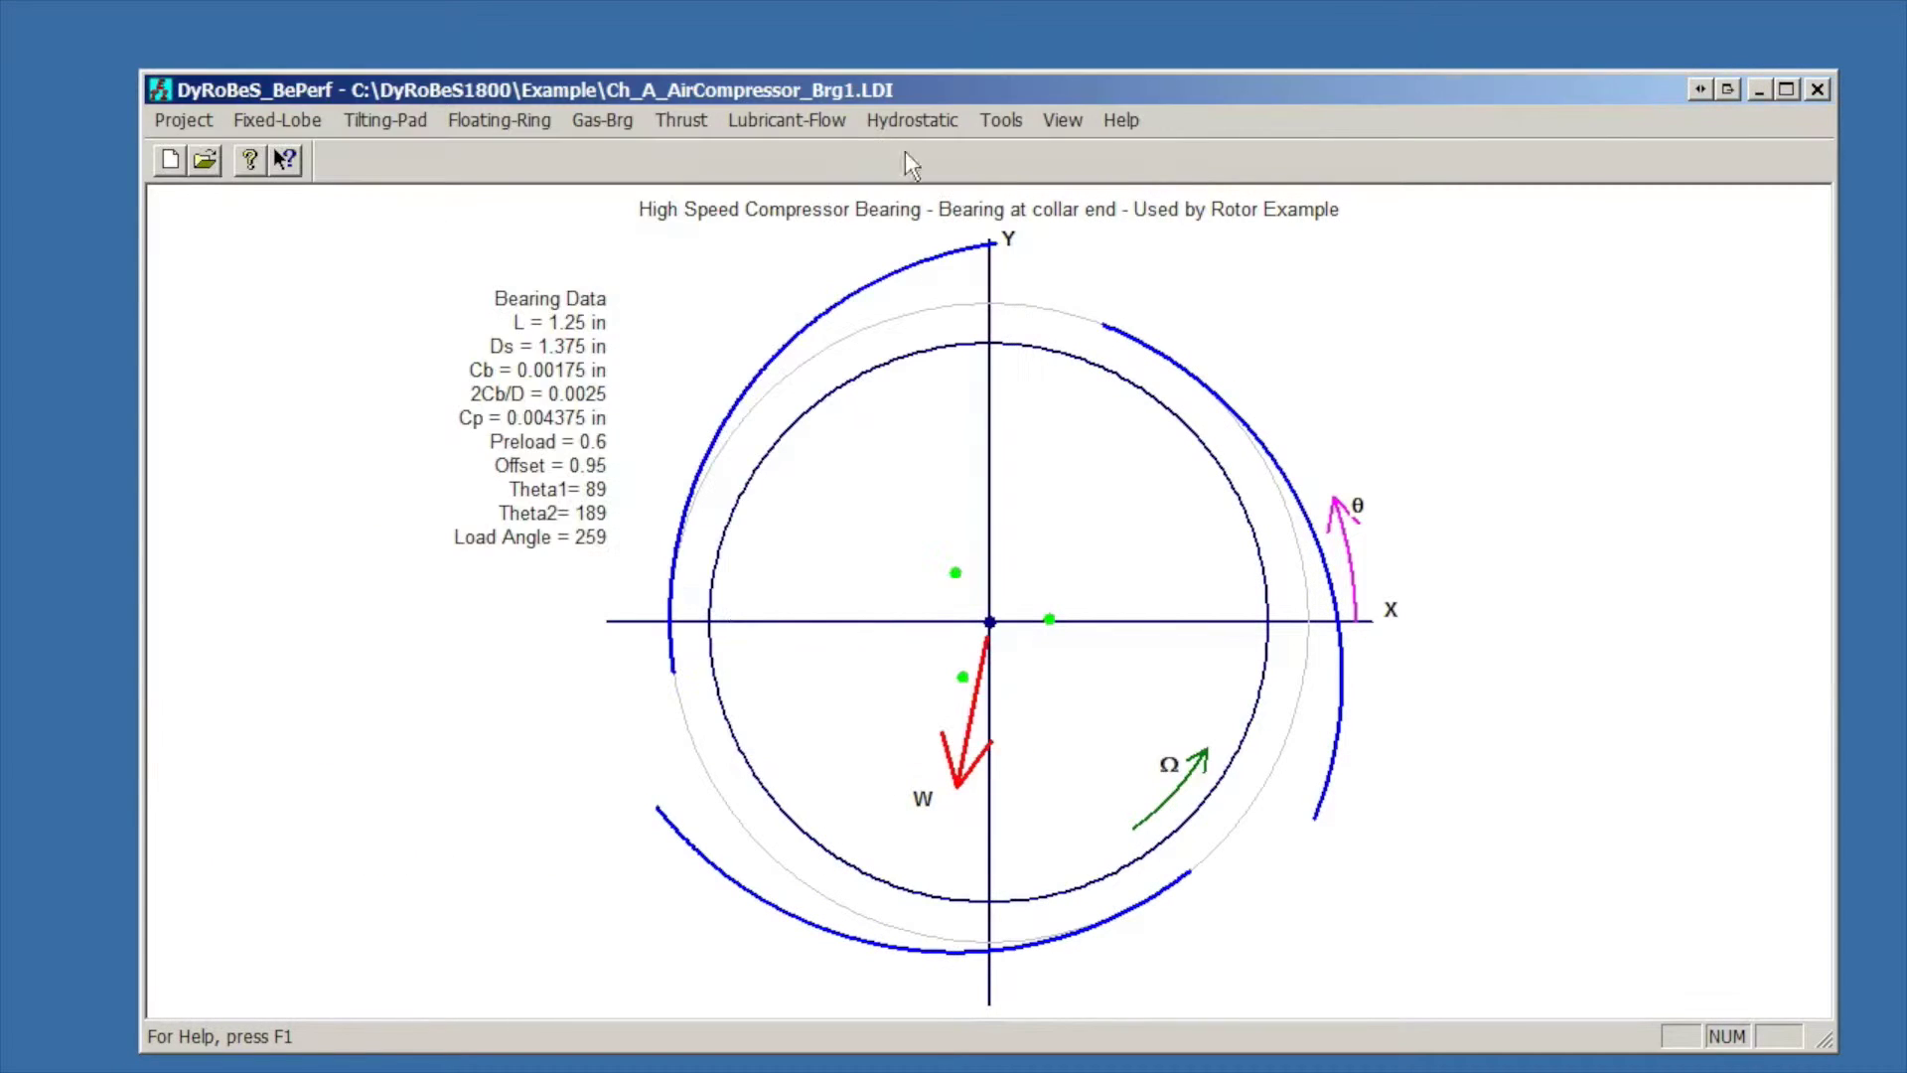
Export the collar-end bearing's K and C coefficients for the rotor program to Ch_A_AirCompressor_Brg1.brg in Lbf/in and Lbf-s/in
{"action": "left_click", "coordinate": [386, 121]}
{"action": "mouse_move", "coordinate": [308, 121]}
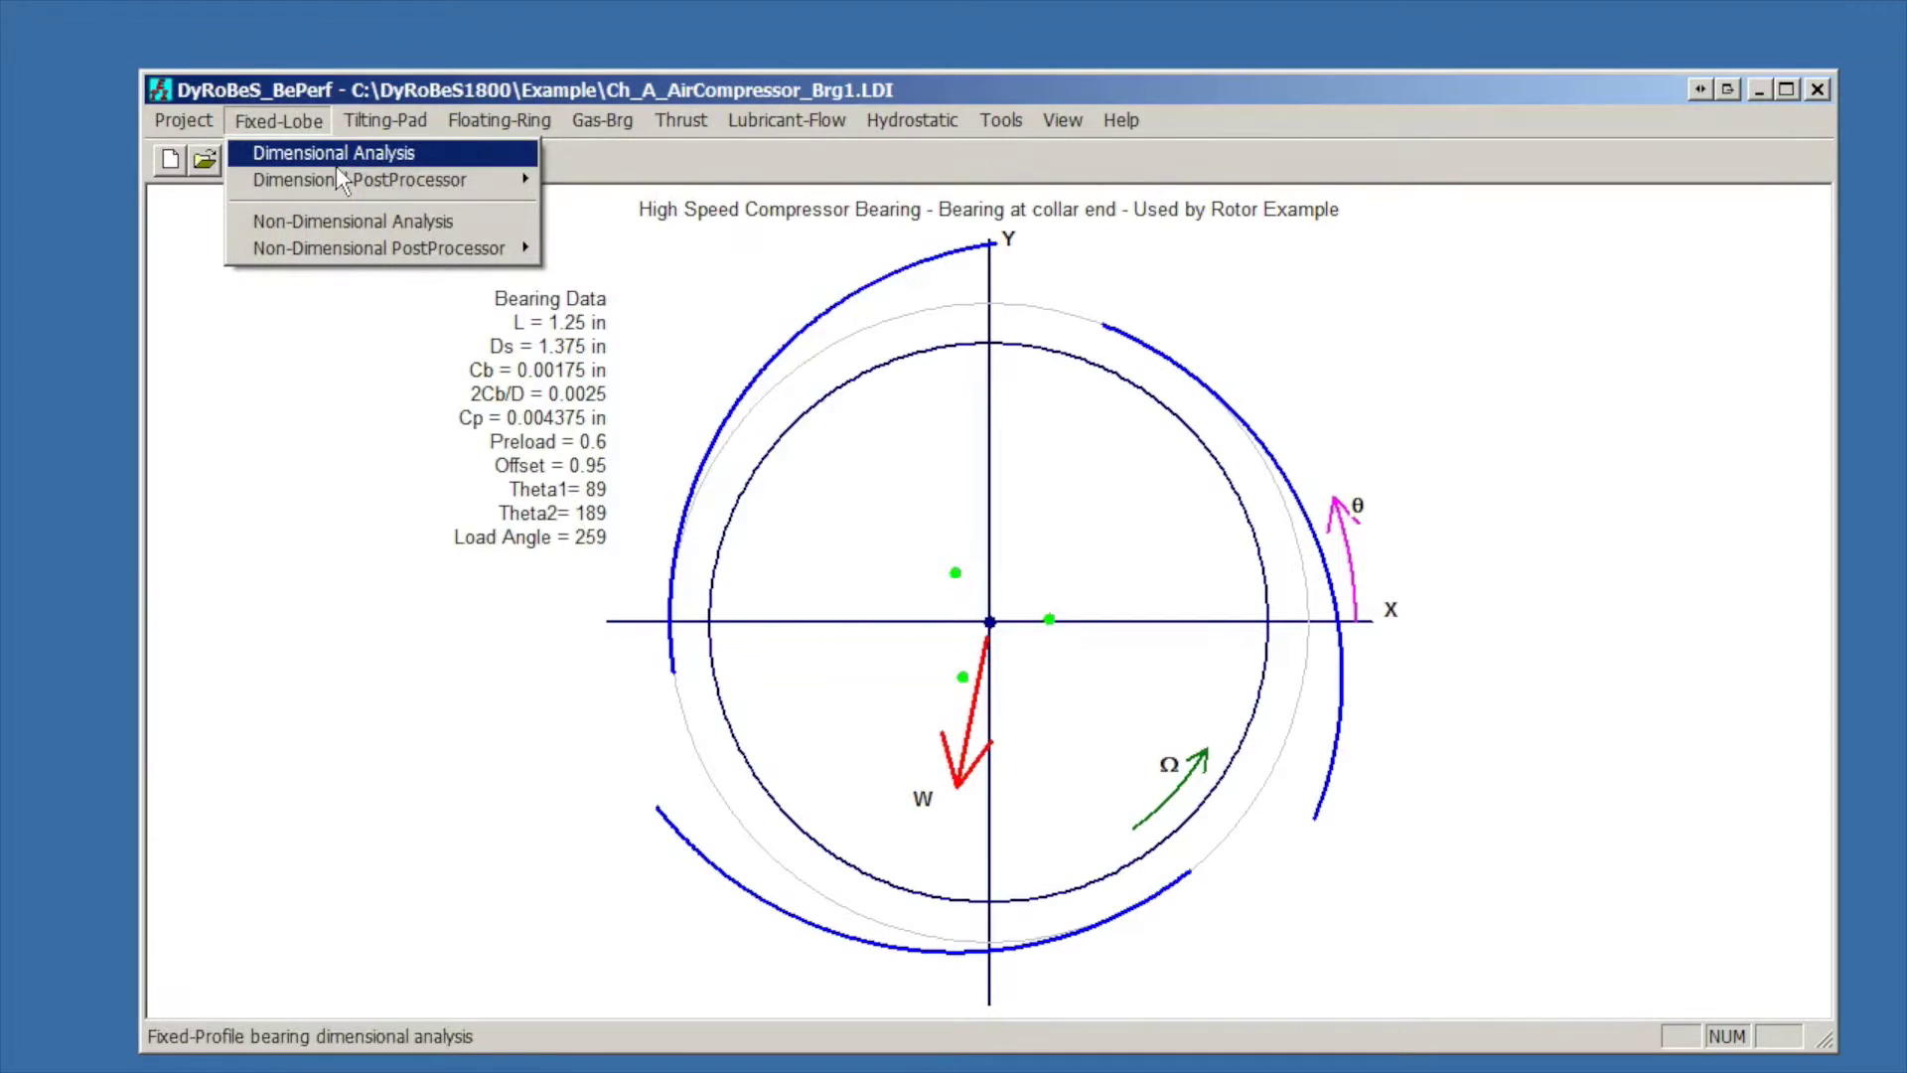
{"action": "mouse_move", "coordinate": [337, 181]}
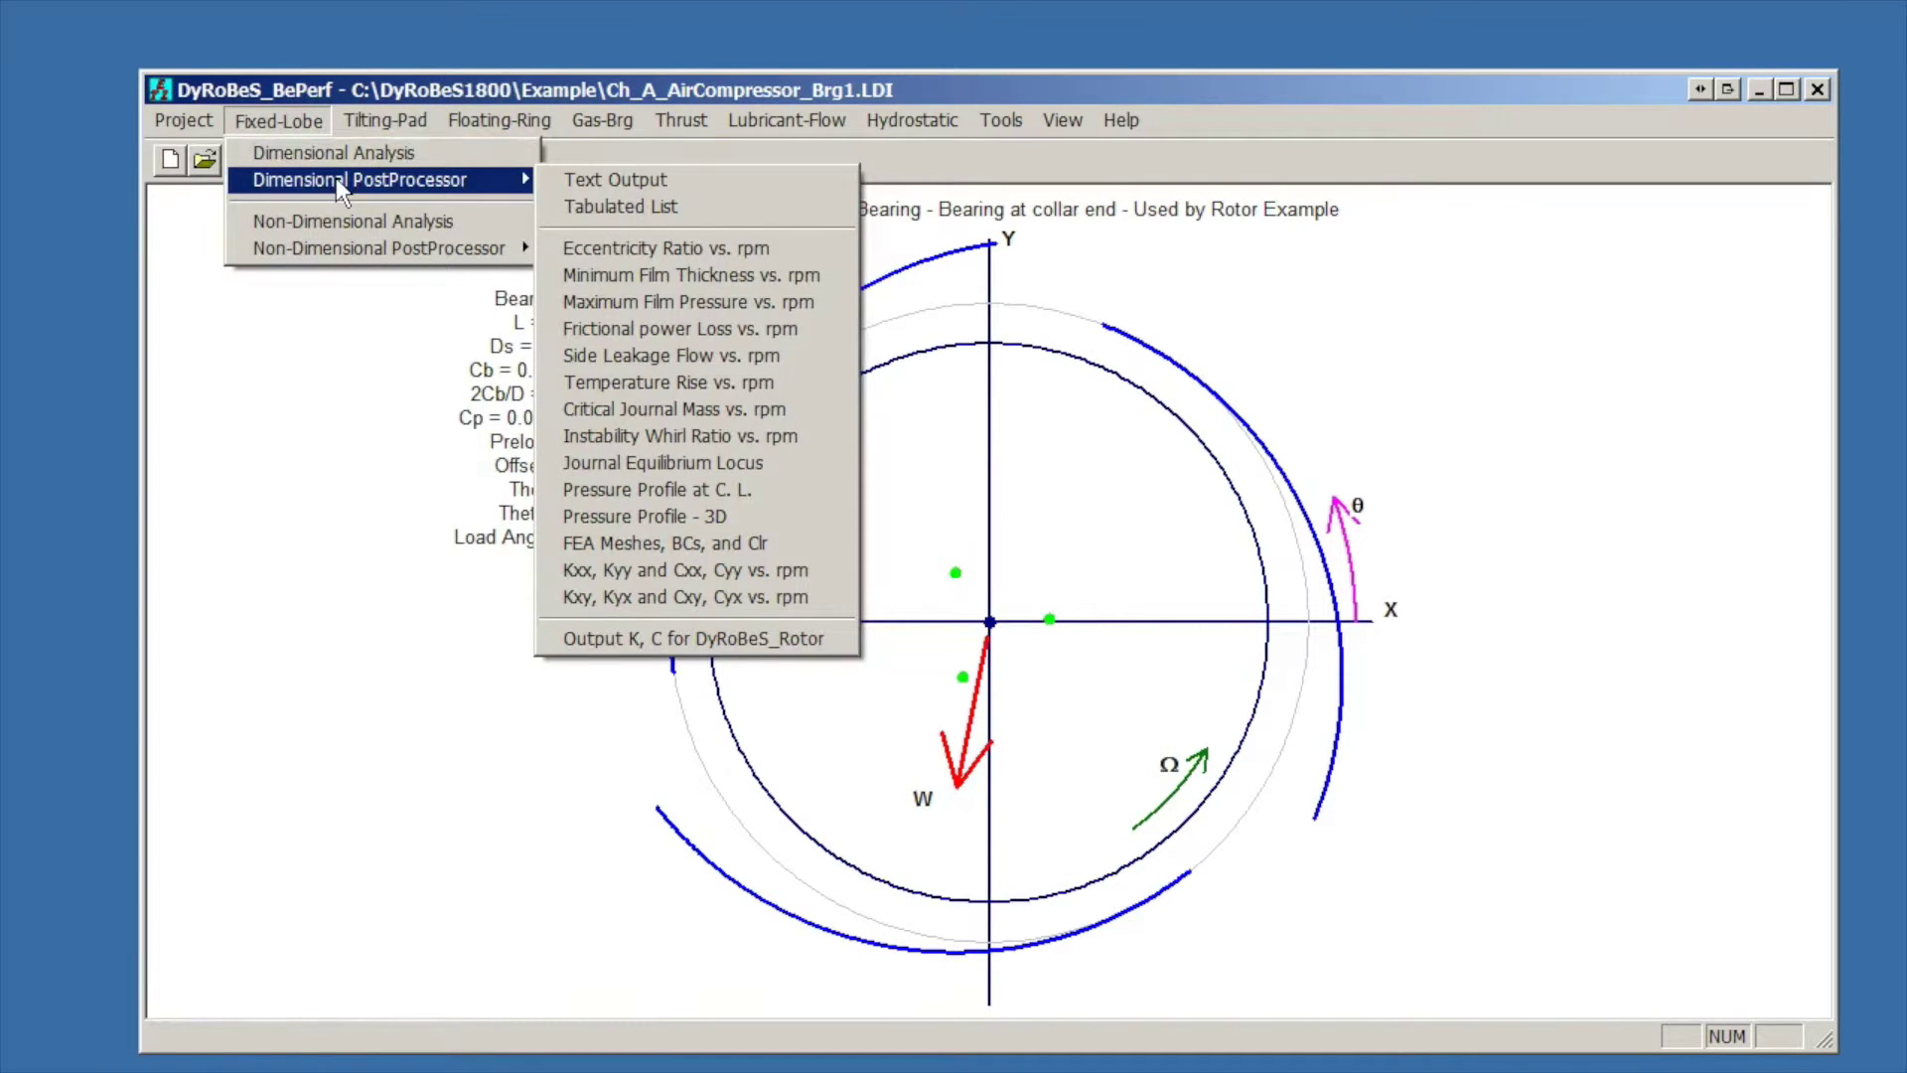
{"action": "left_click", "coordinate": [732, 641]}
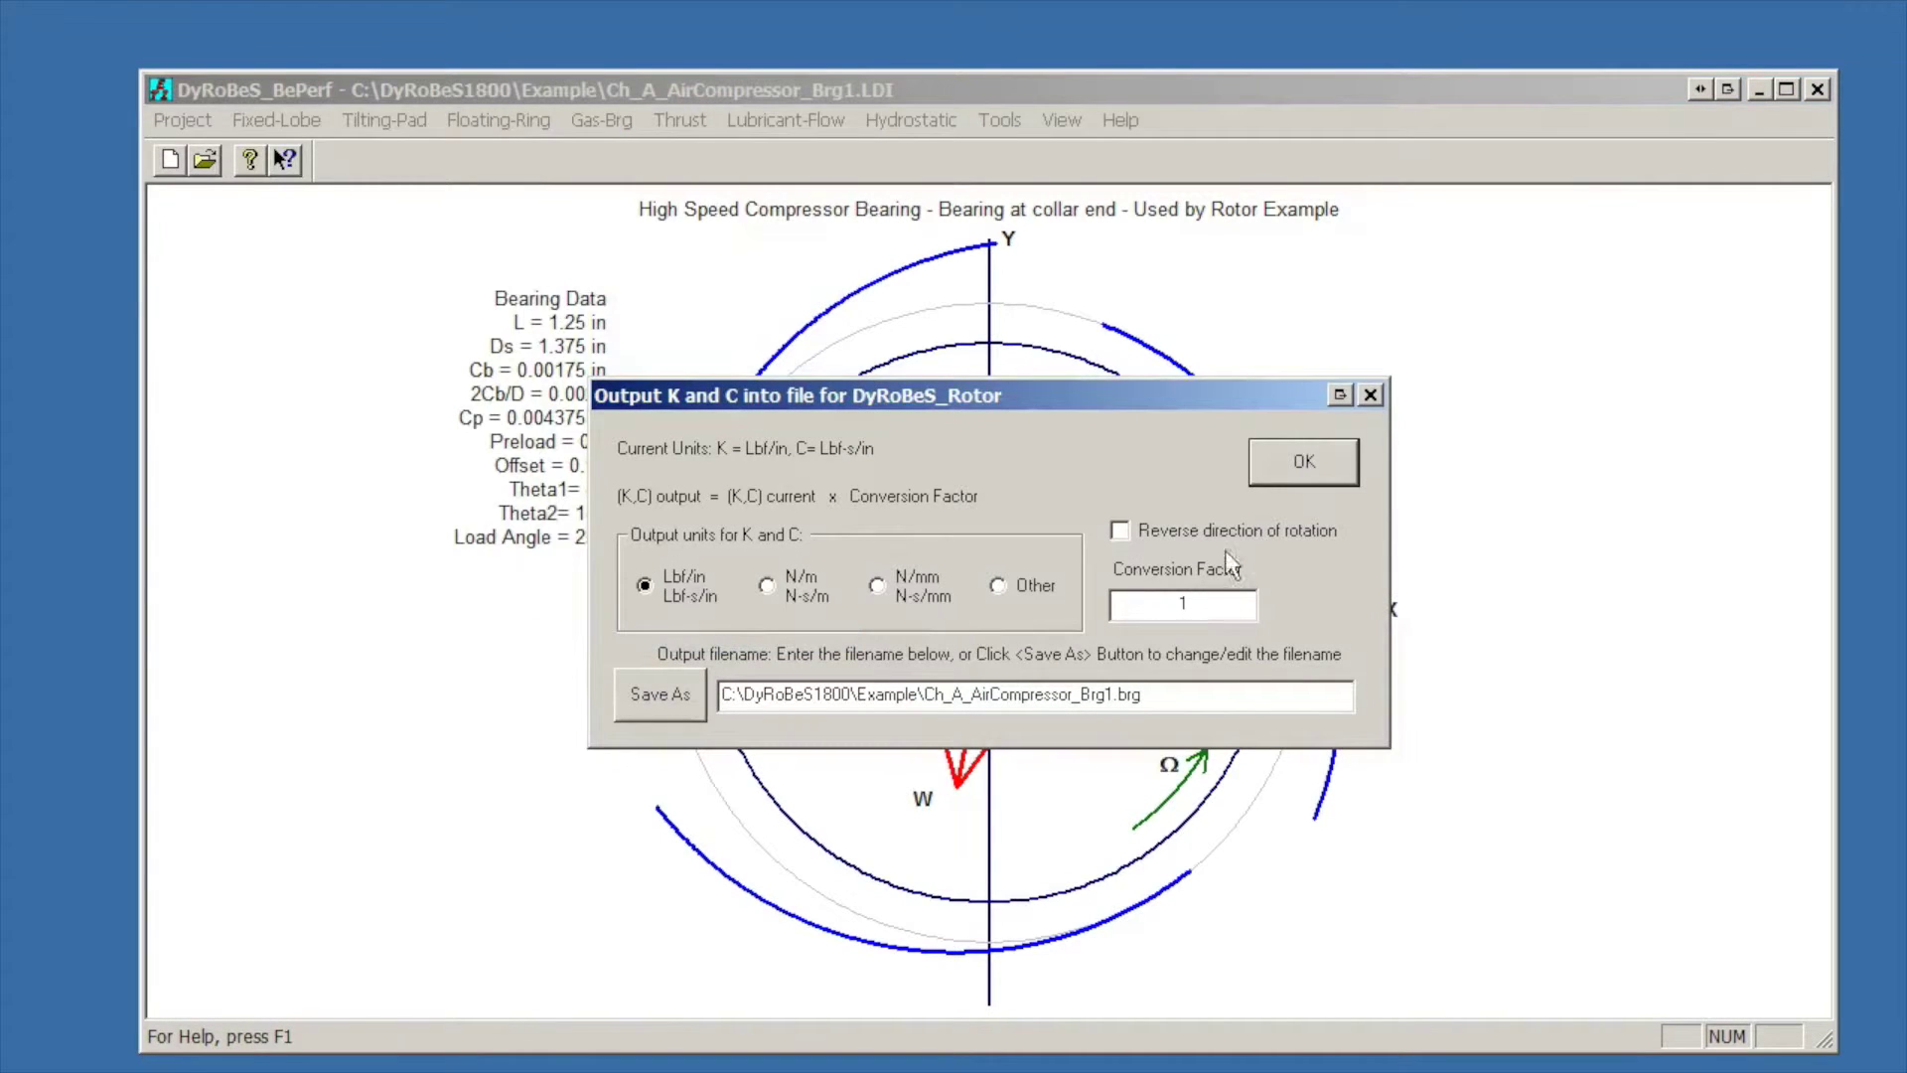
{"action": "left_click", "coordinate": [1315, 458]}
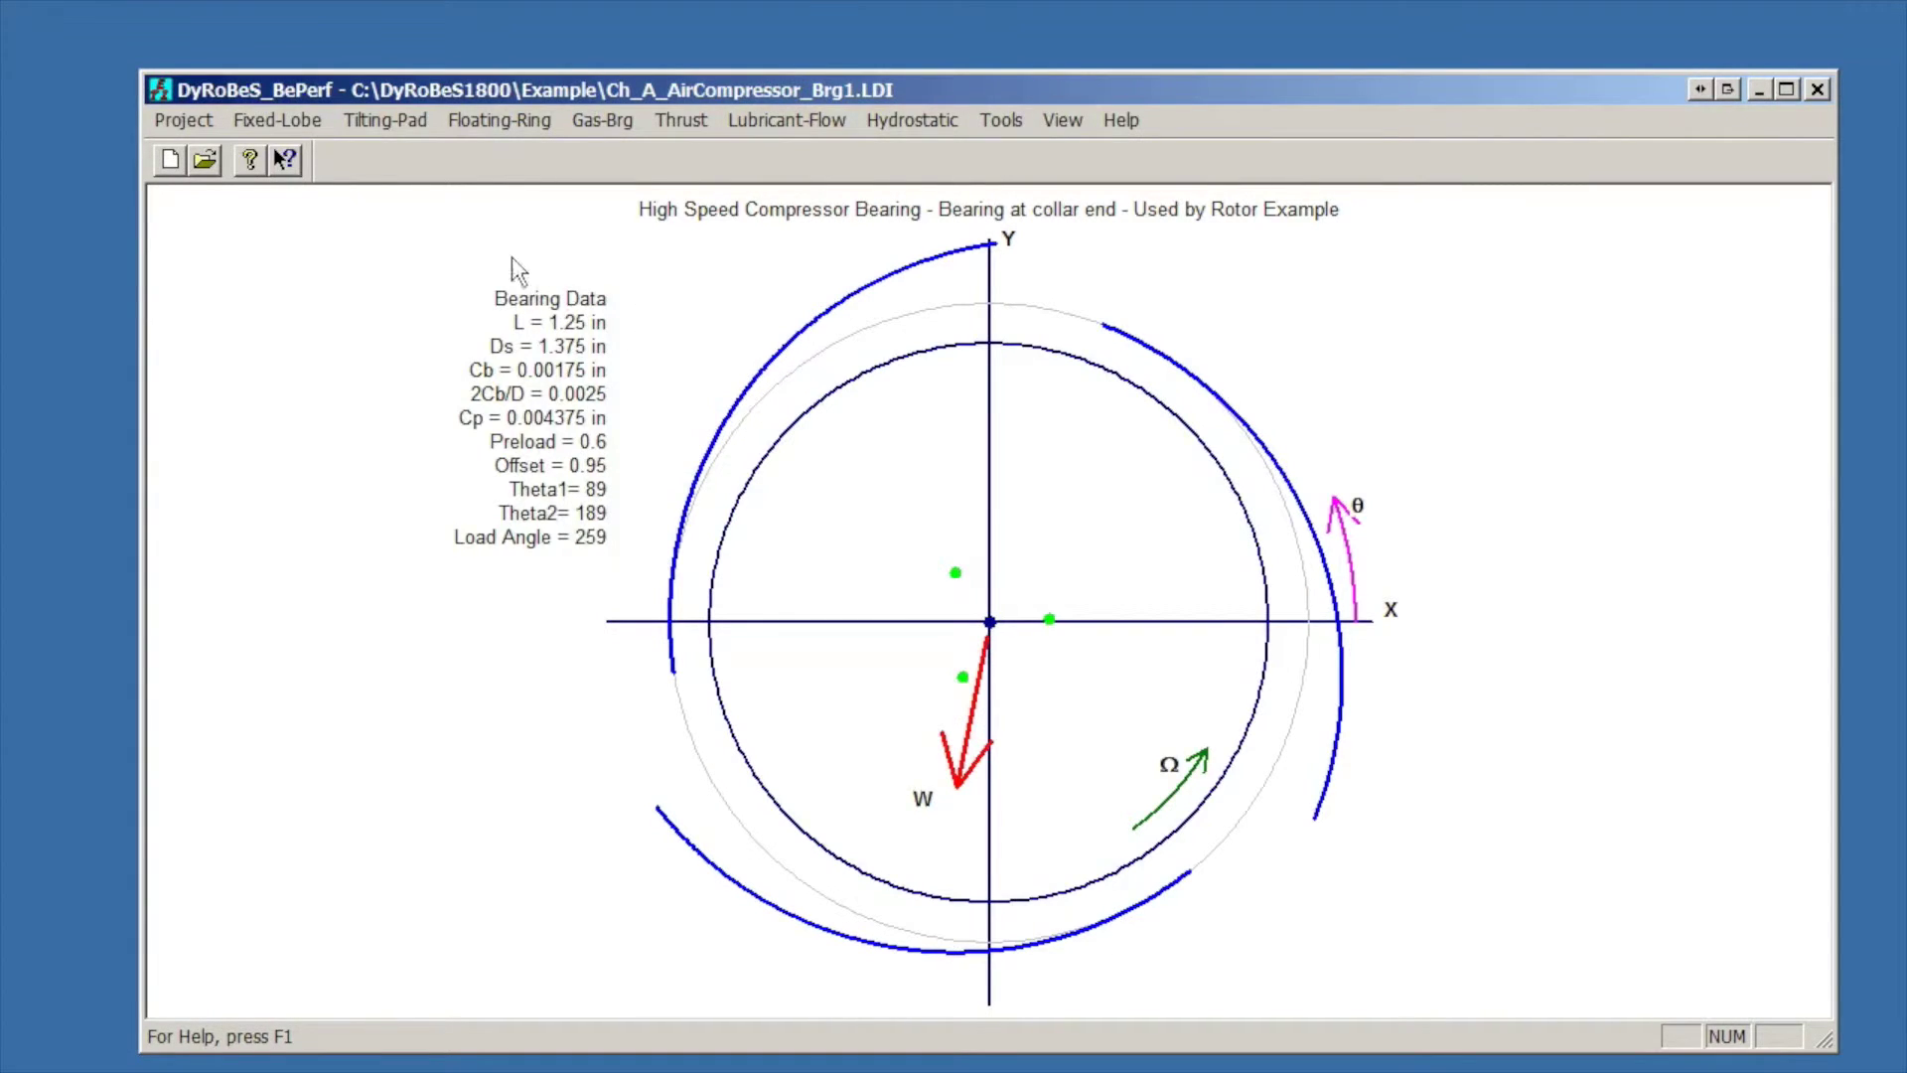
Open the impeller-end bearing file Ch_A_AirCompressor_Brg2.LDI and run its fixed-lobe dimensional analysis
{"action": "left_click", "coordinate": [178, 121]}
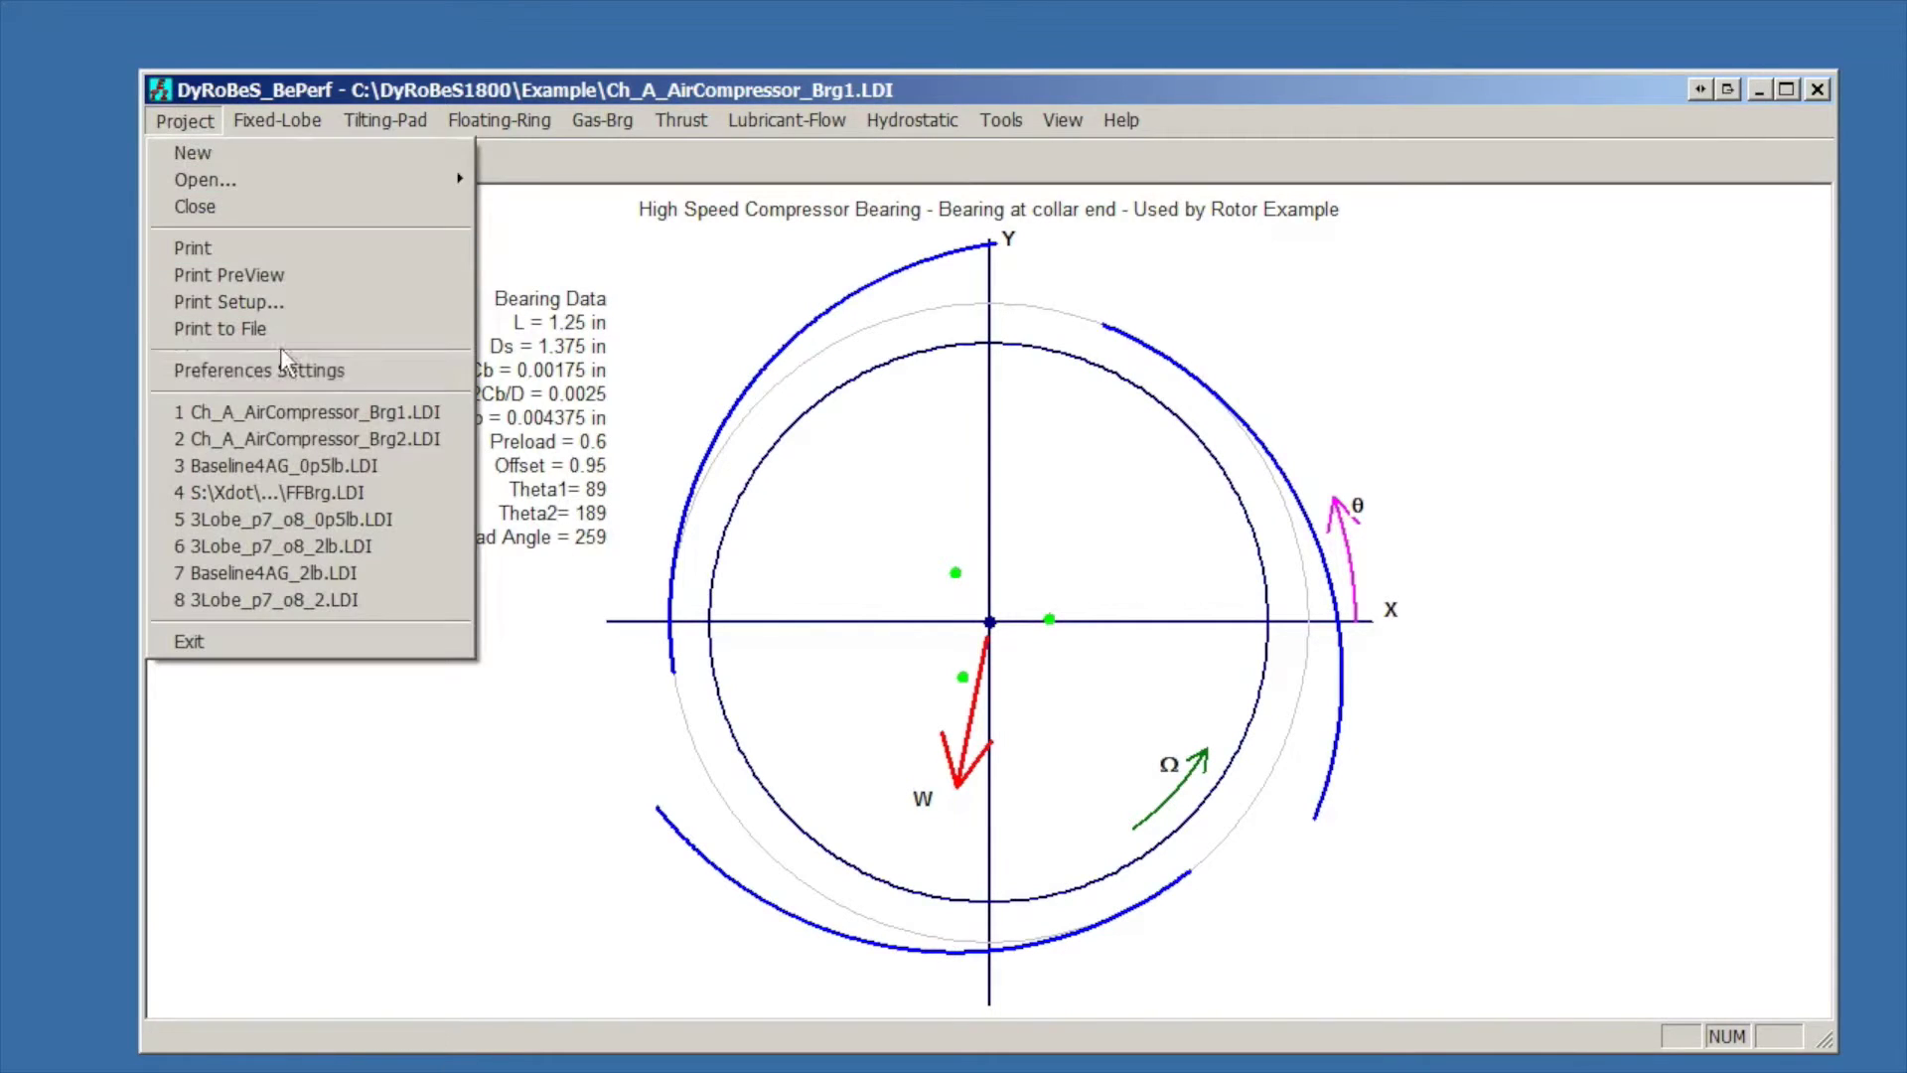
{"action": "left_click", "coordinate": [300, 438]}
{"action": "left_click", "coordinate": [254, 128]}
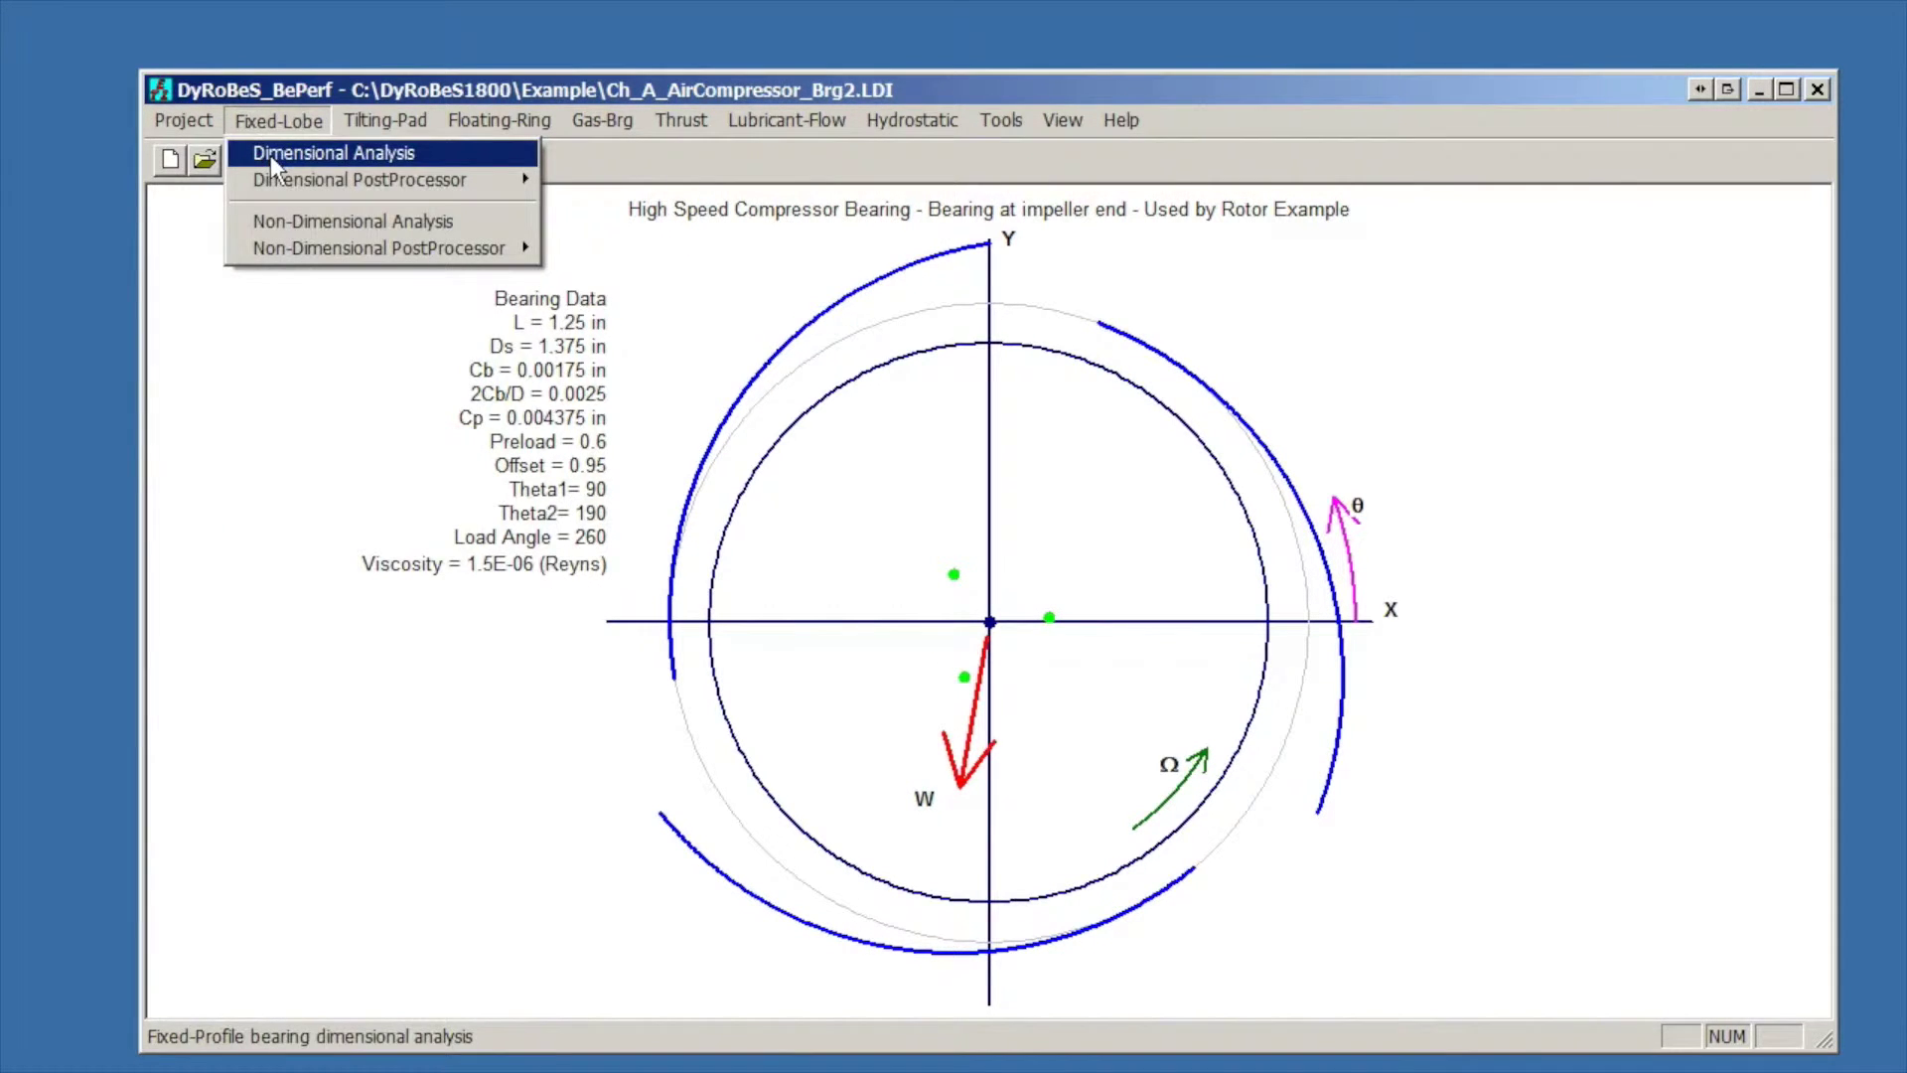
{"action": "left_click", "coordinate": [260, 149]}
{"action": "left_click", "coordinate": [784, 702]}
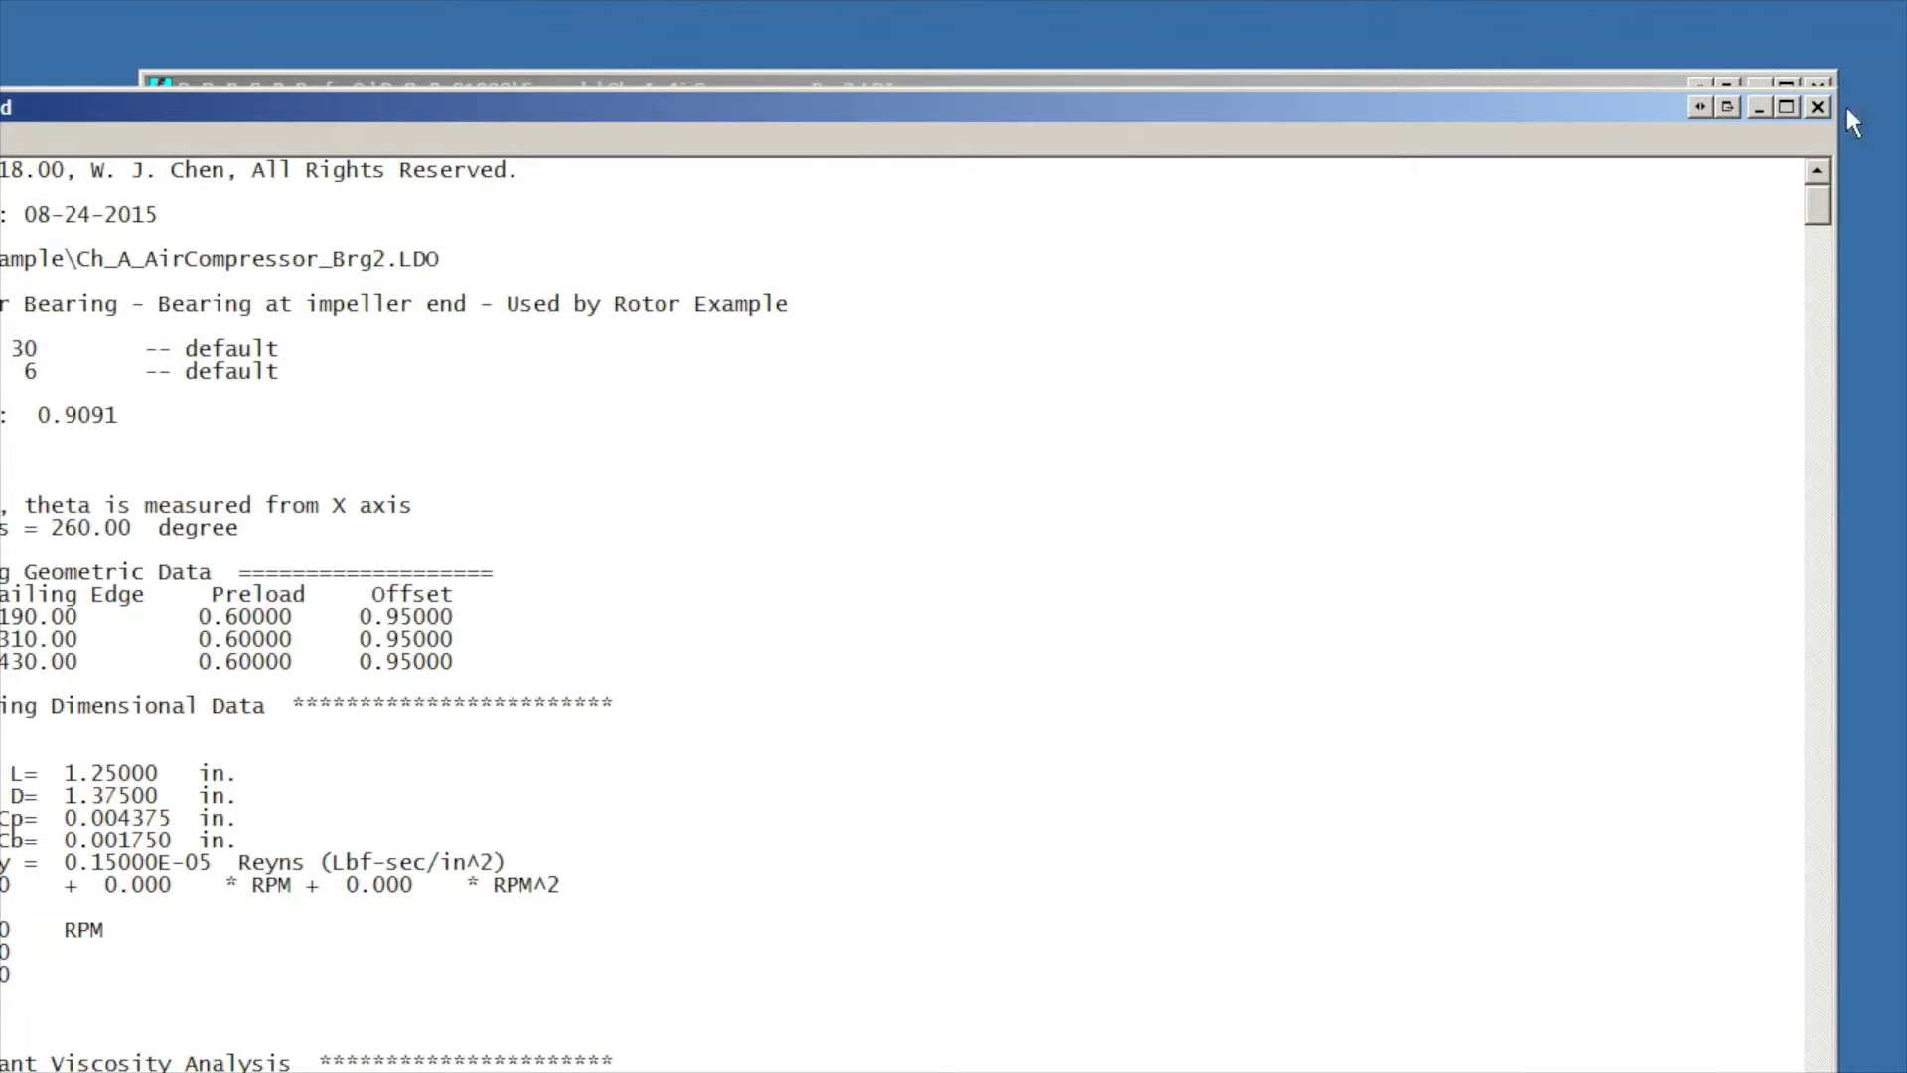
Close the impeller-end bearing's report and analysis dialog, and export its K and C coefficients to Ch_A_AirCompressor_Brg2.brg in Lbf/in and Lbf-s/in
{"action": "left_click", "coordinate": [1816, 106]}
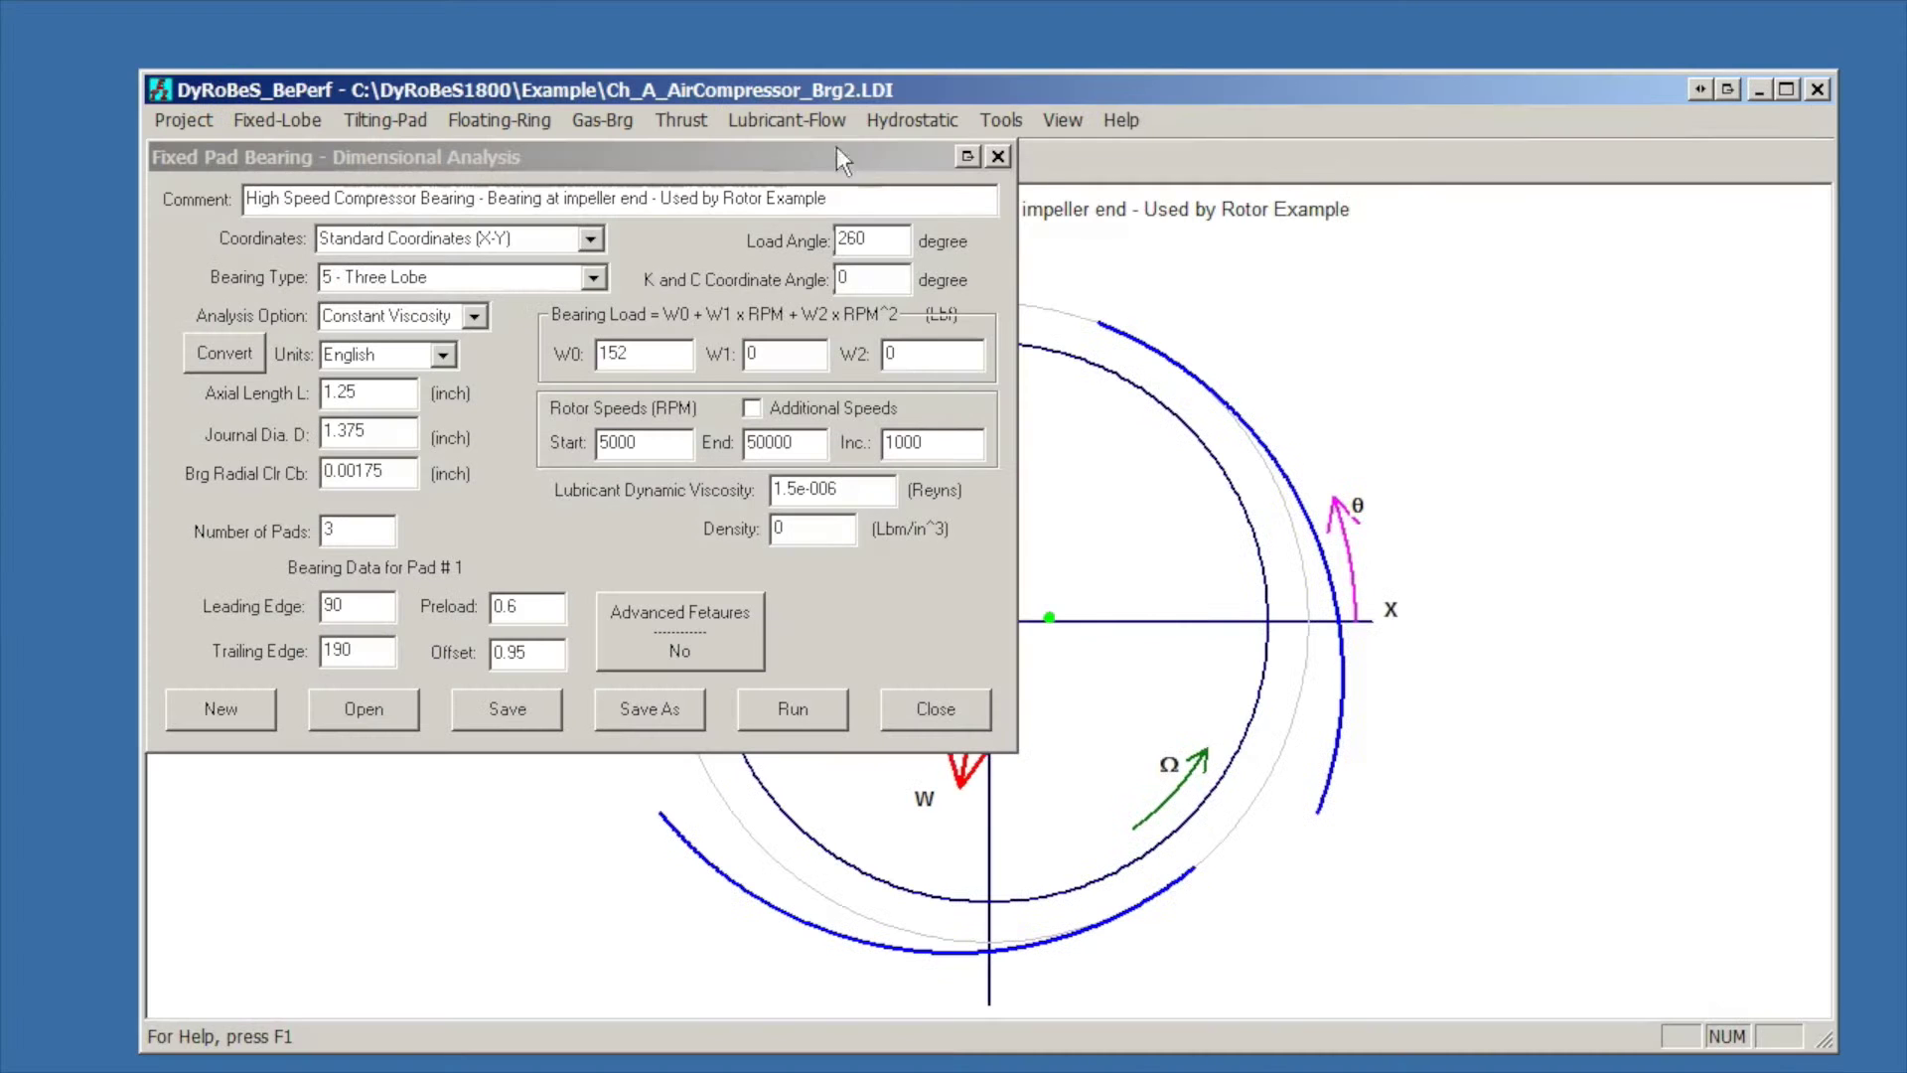
{"action": "left_click", "coordinate": [999, 156]}
{"action": "left_click", "coordinate": [278, 121]}
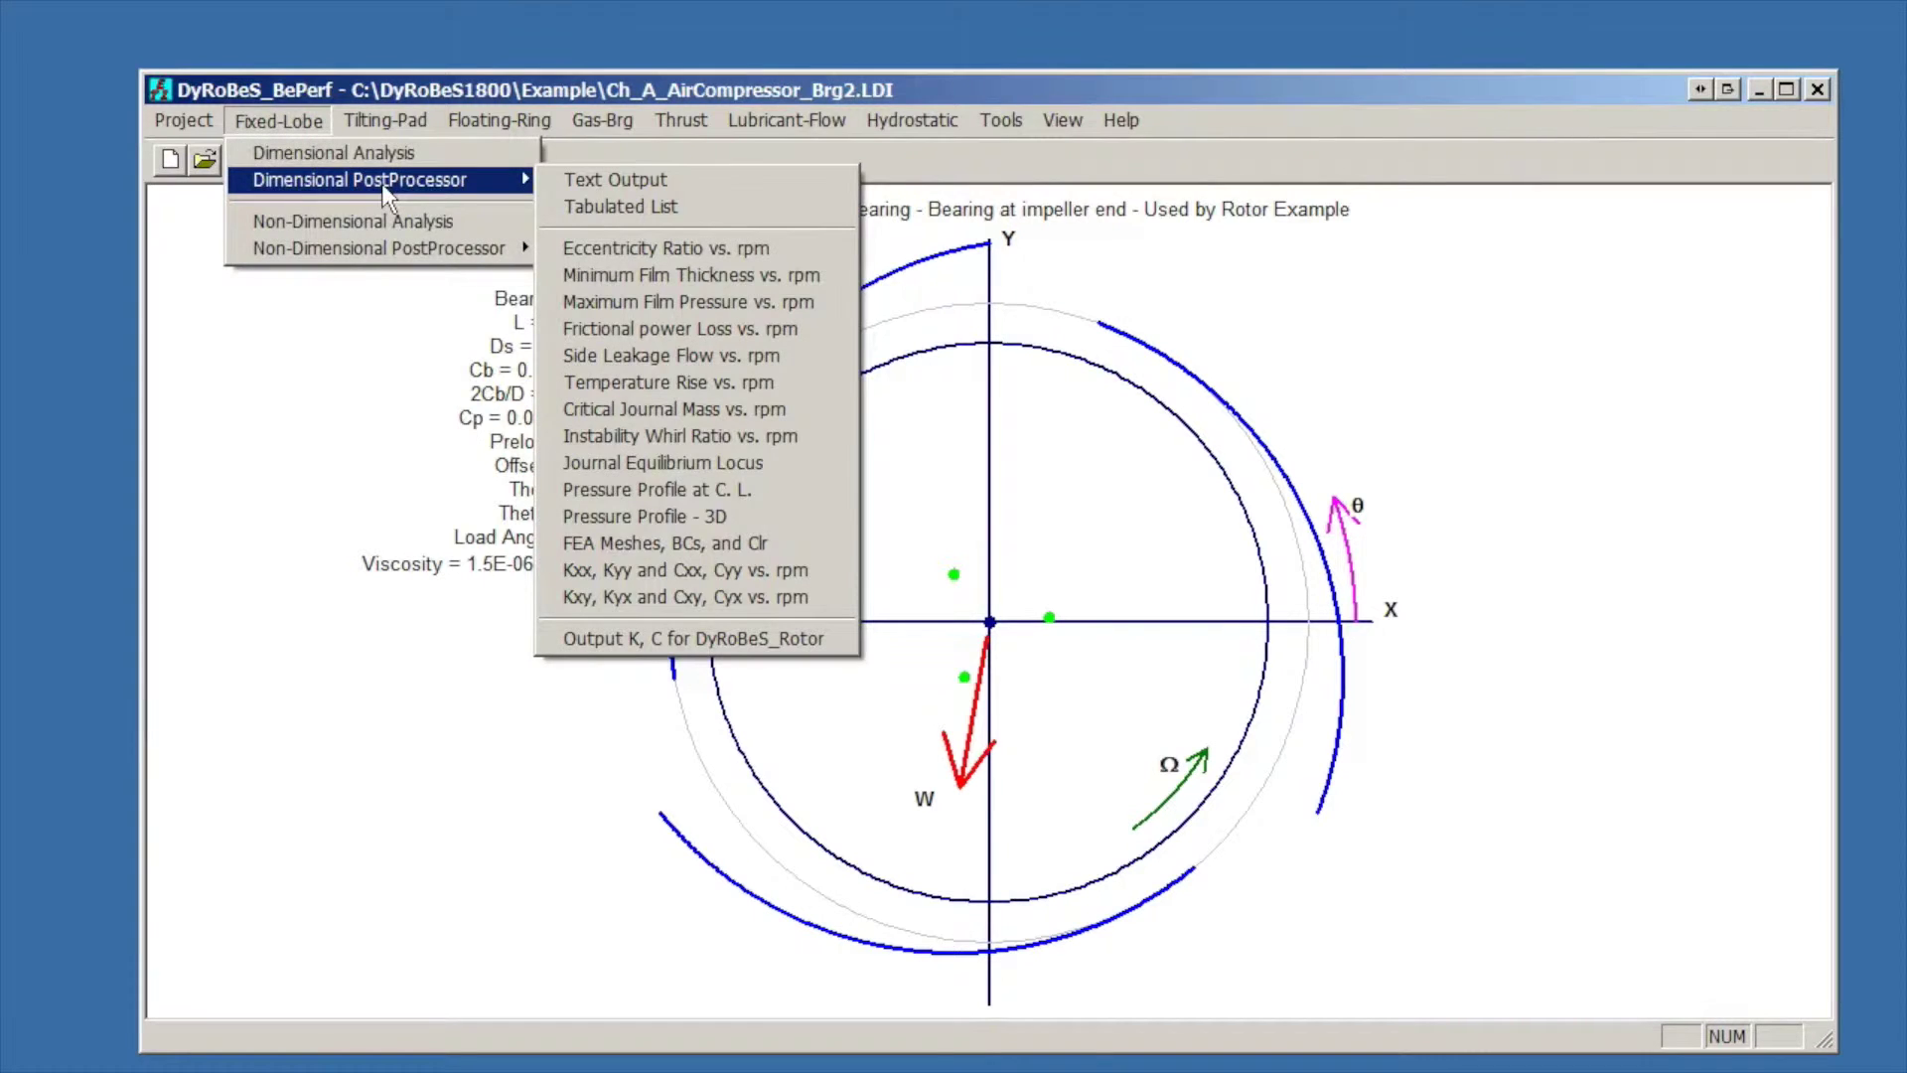
{"action": "left_click", "coordinate": [673, 631]}
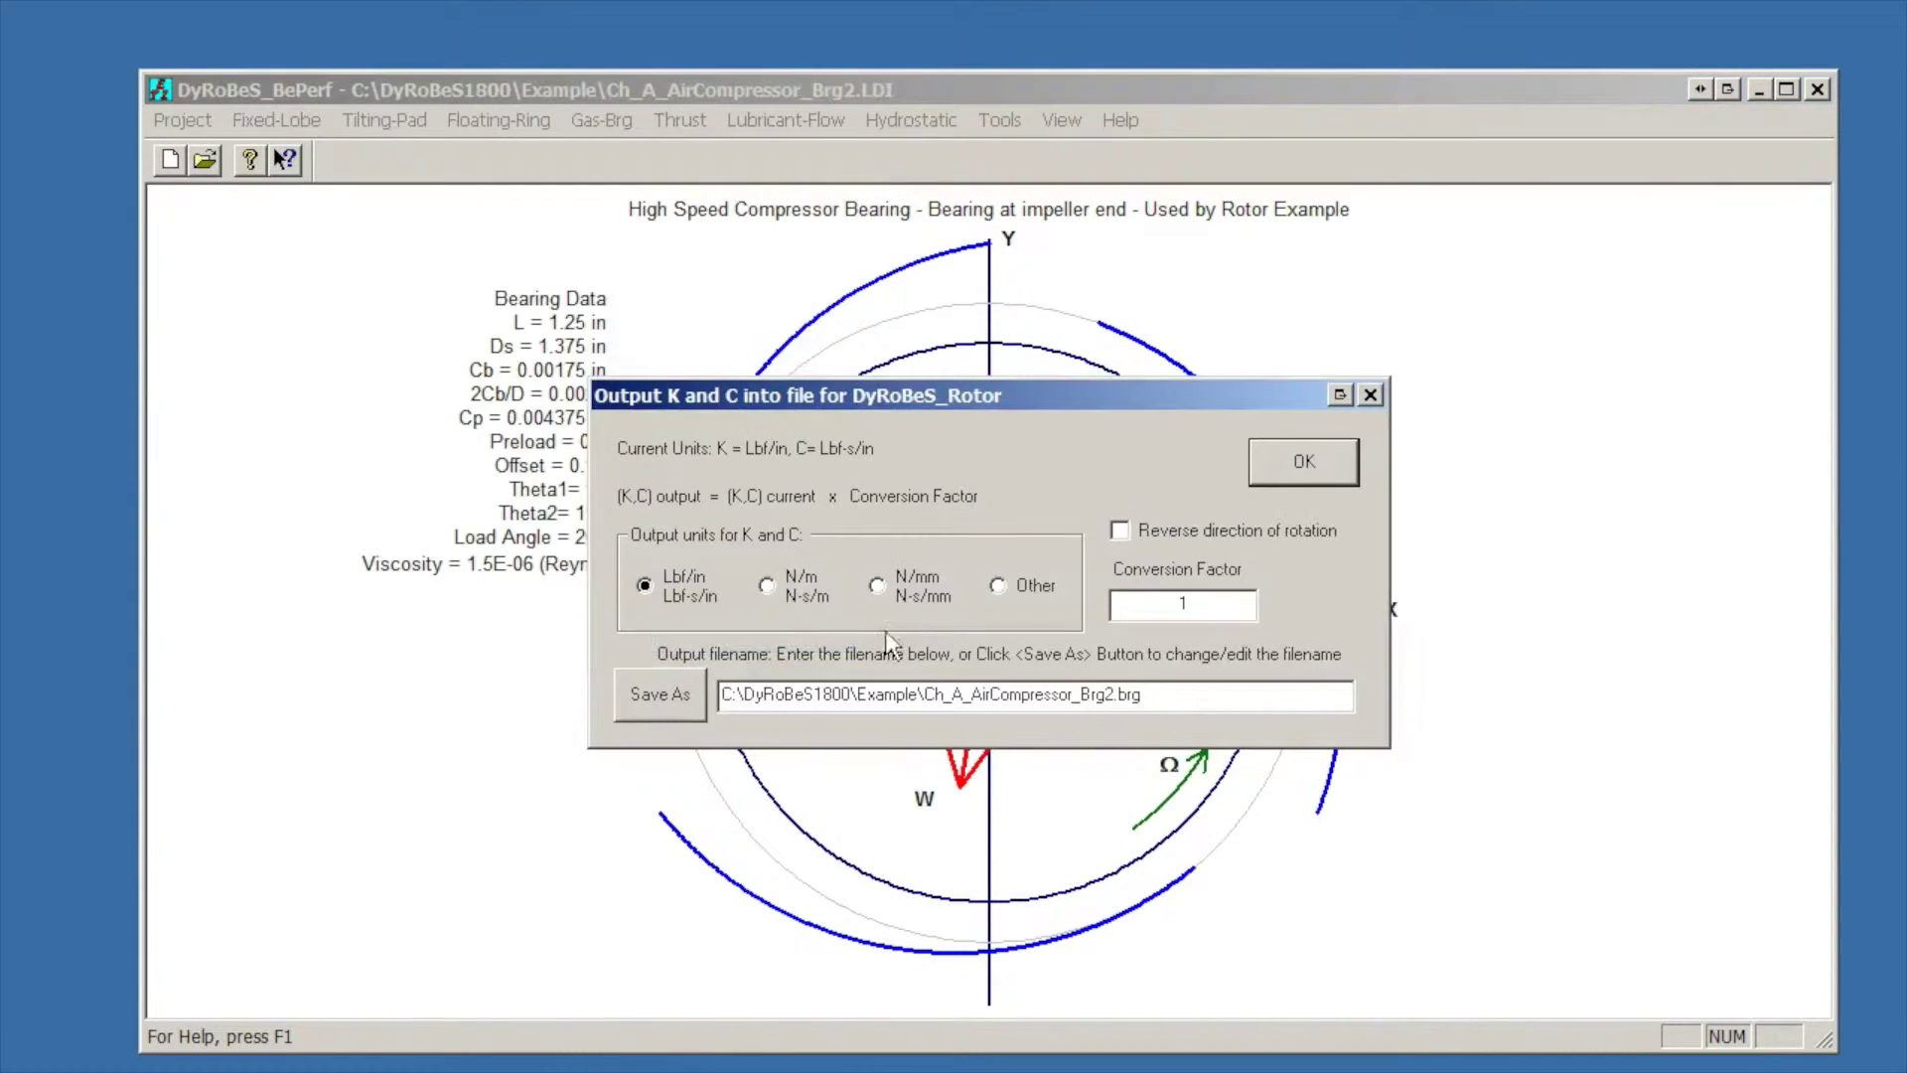
{"action": "left_click", "coordinate": [1307, 462]}
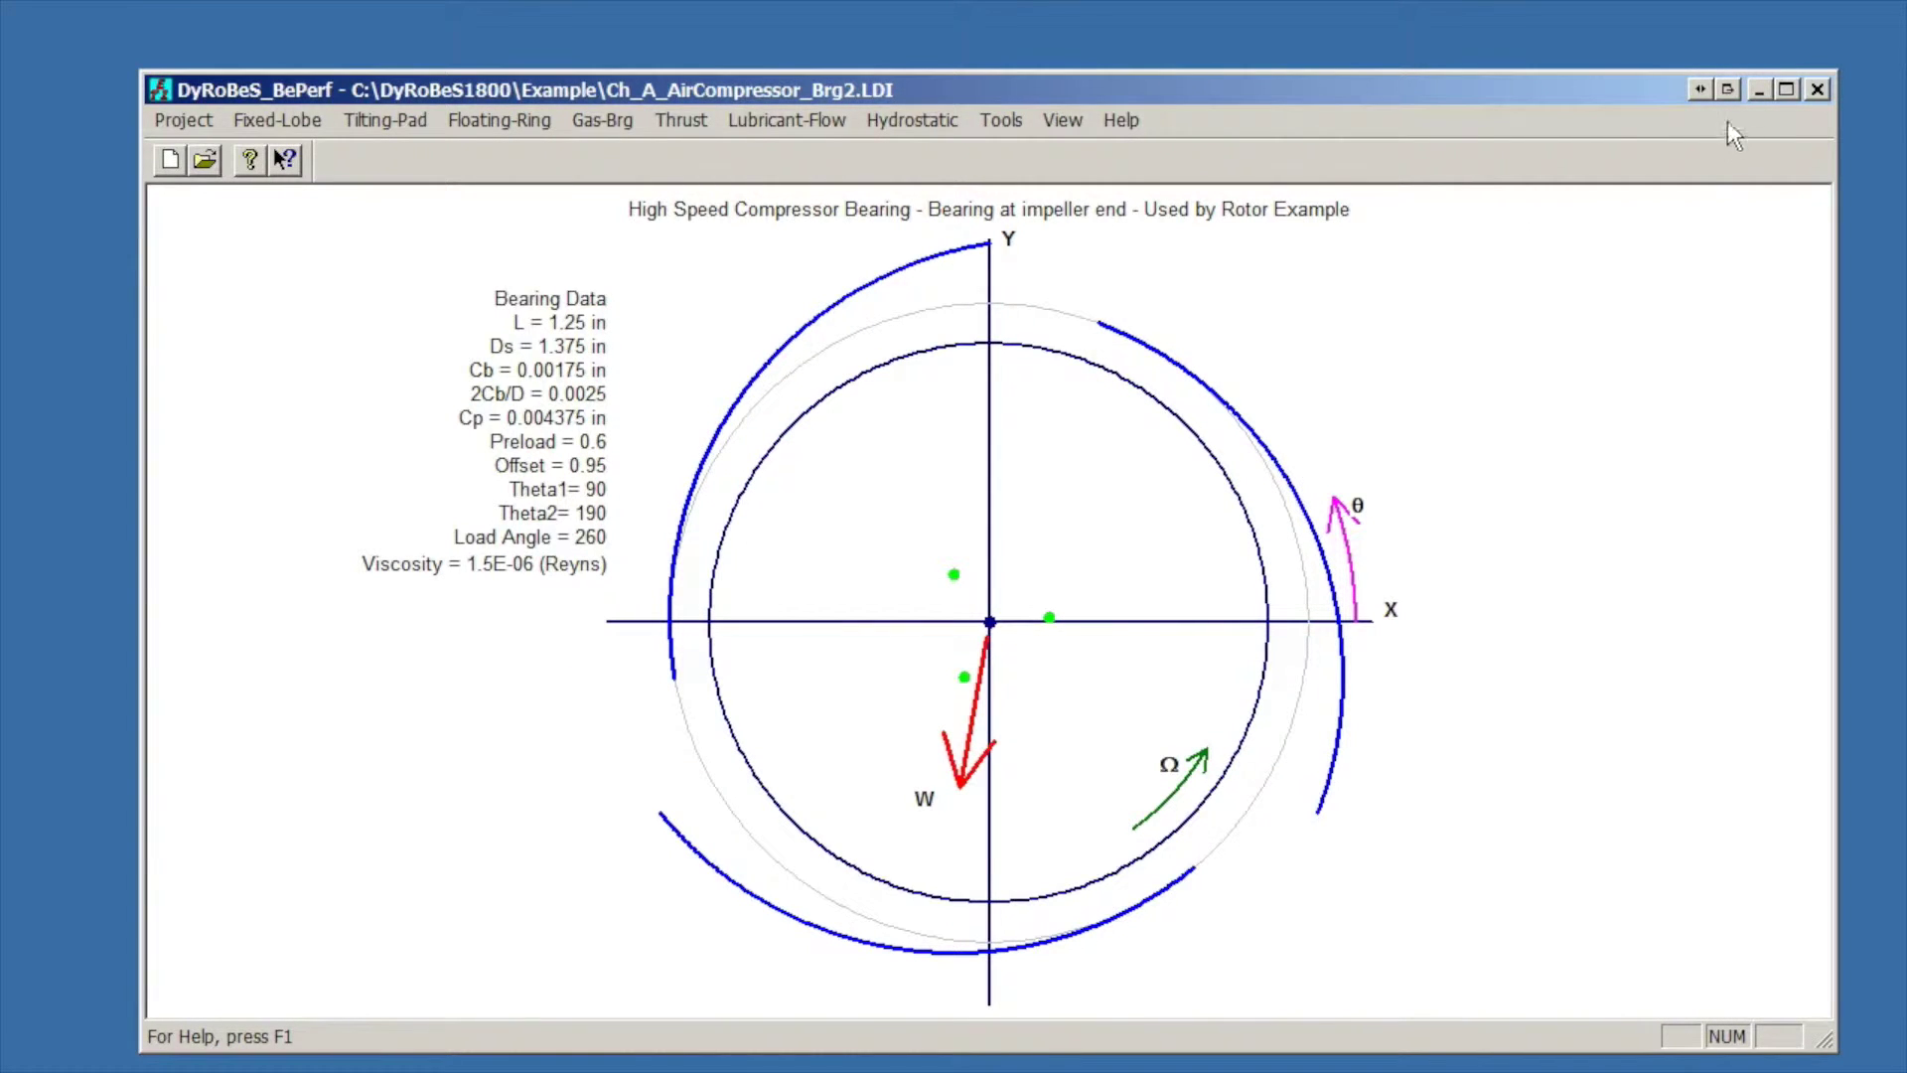
Switch to the Rotor rotordynamics module and choose Whirl Speed & Stability Analysis as the lateral vibration analysis for the air compressor model
{"action": "left_click", "coordinate": [1762, 92]}
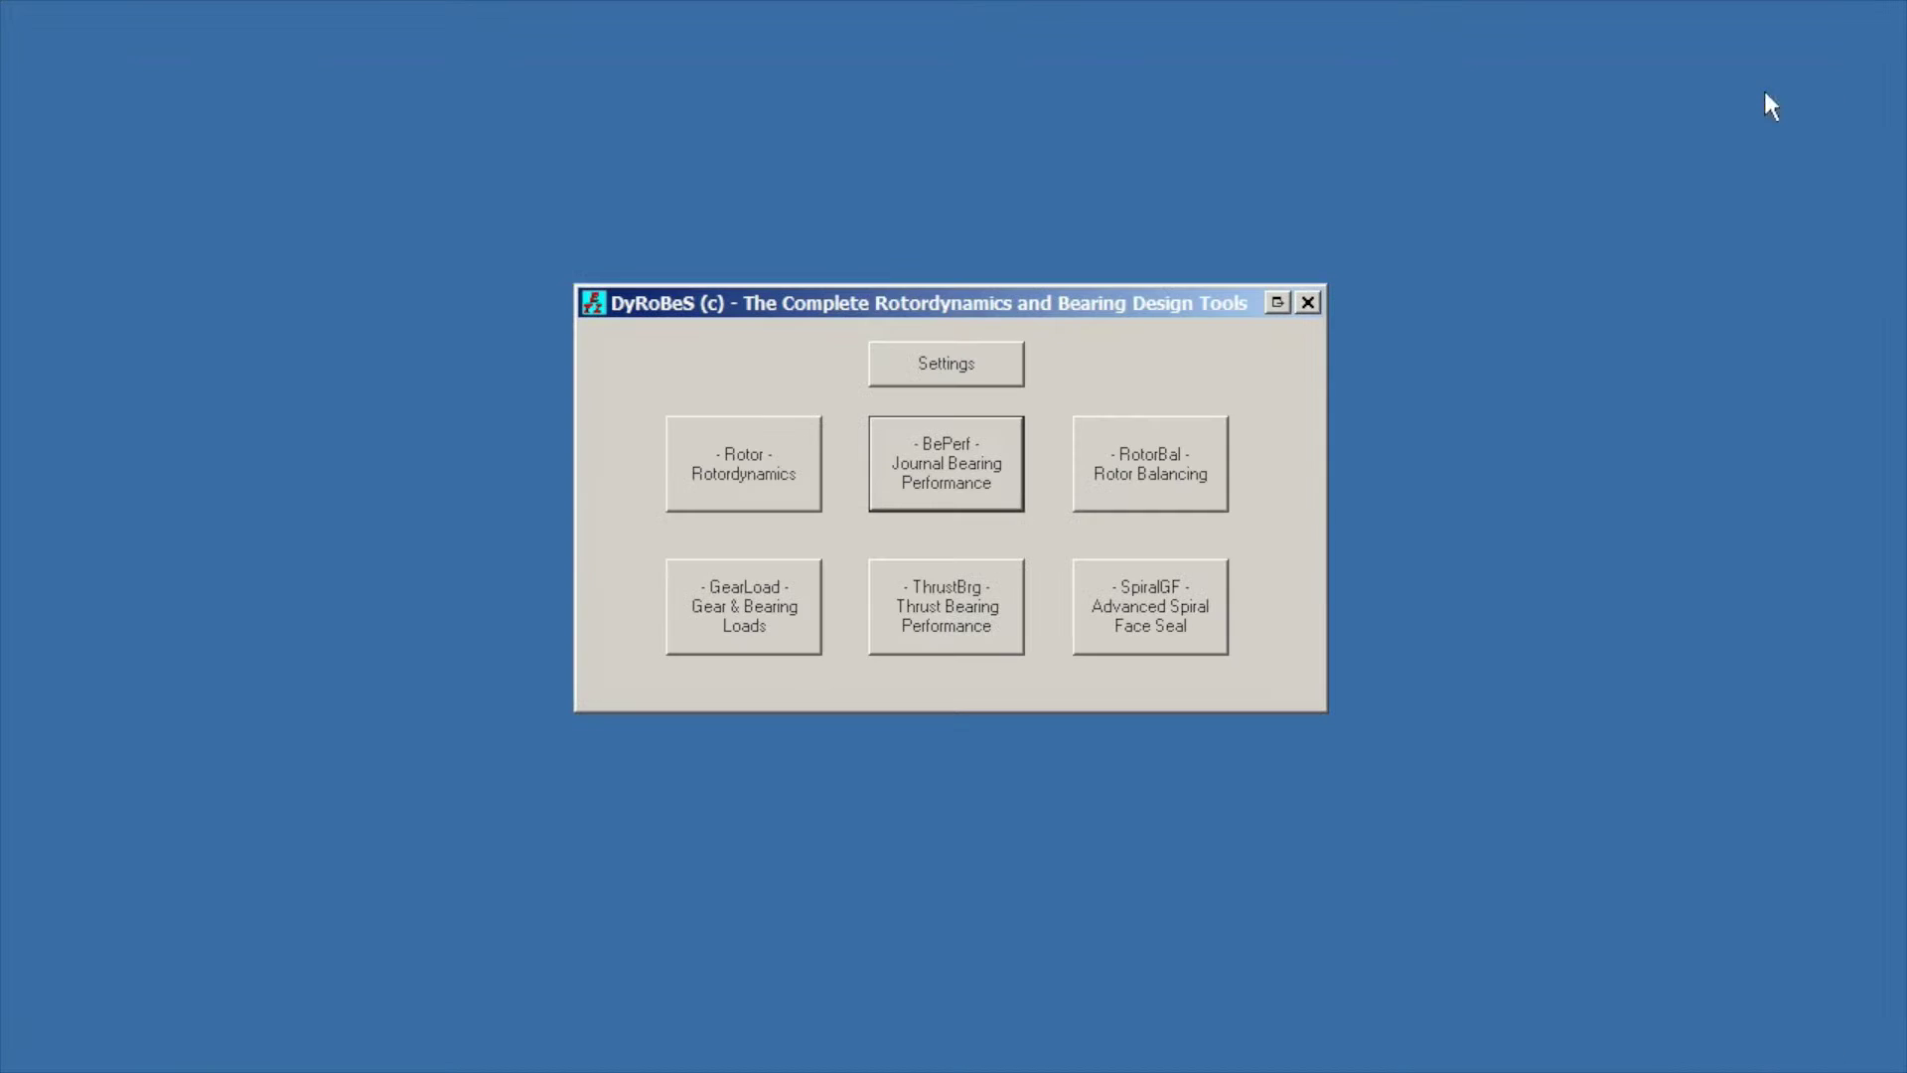
{"action": "left_click", "coordinate": [796, 487]}
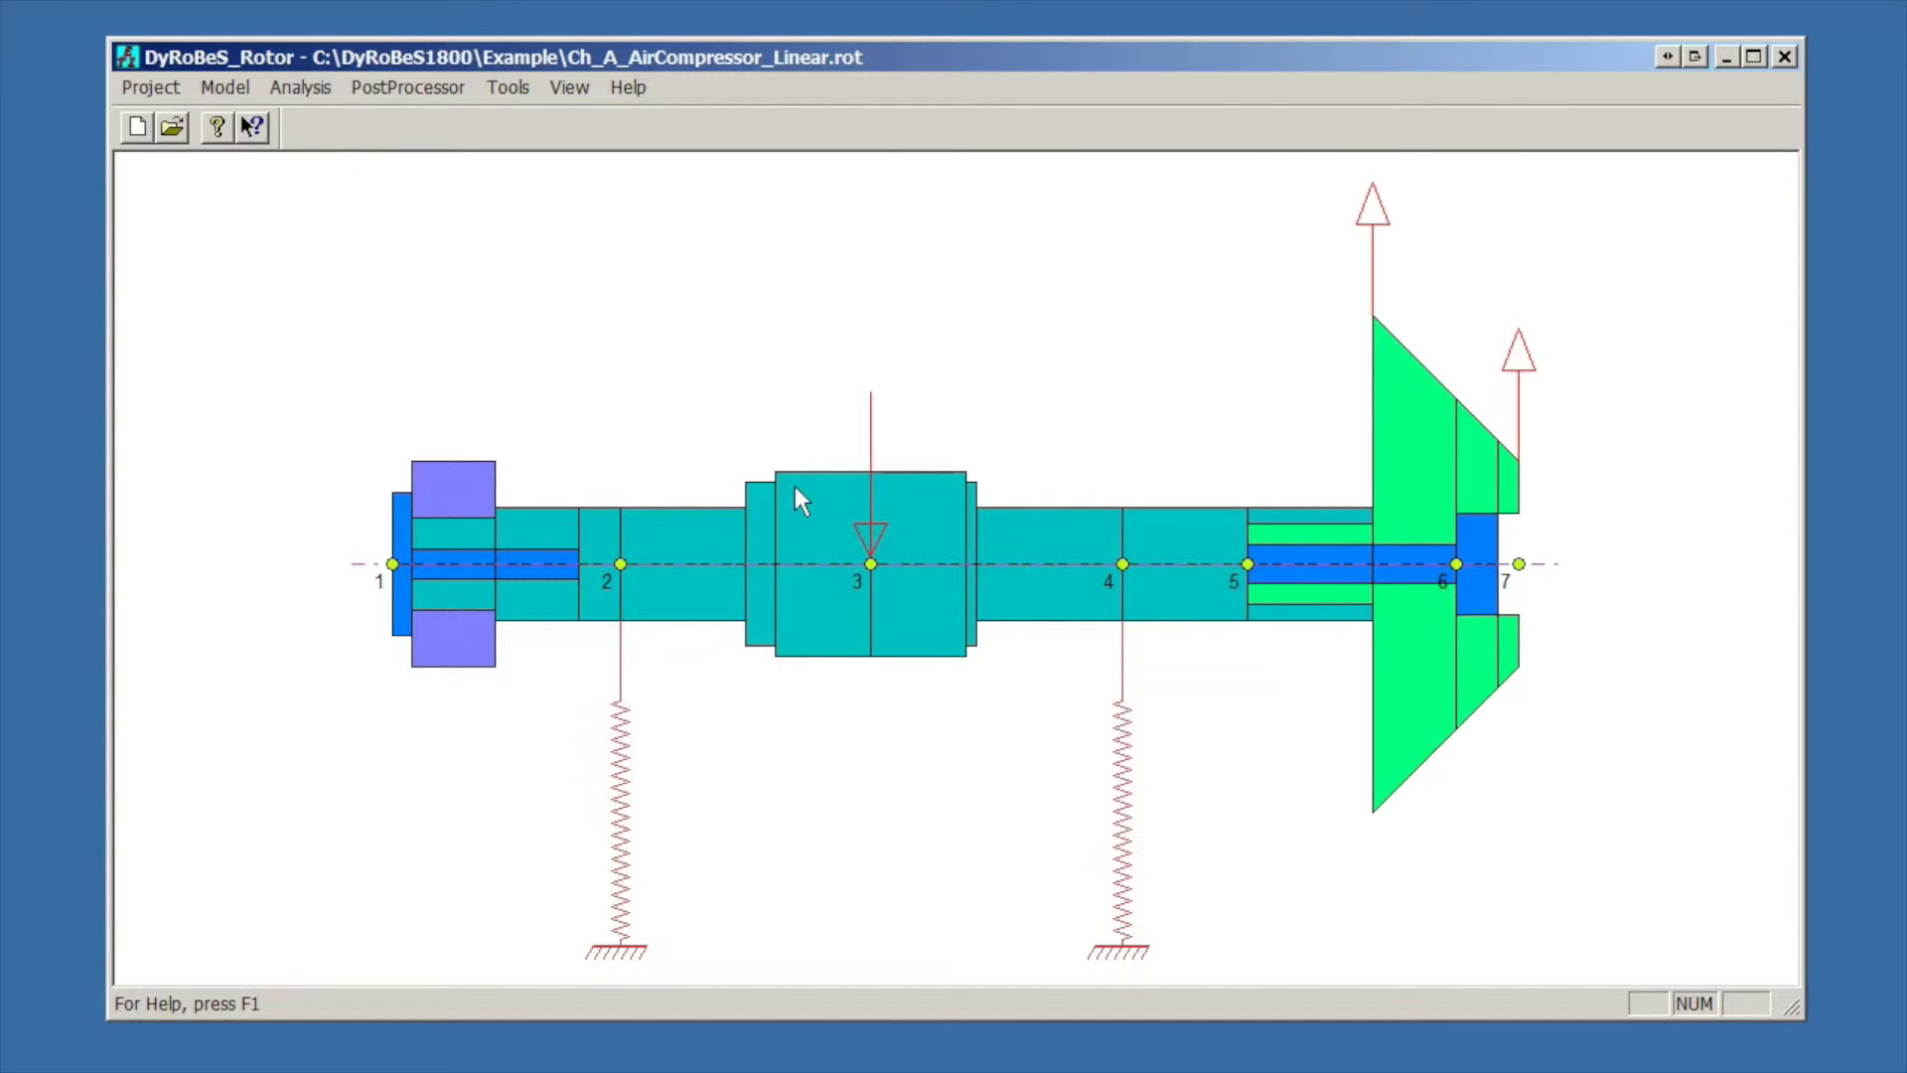
{"action": "left_click", "coordinate": [310, 87]}
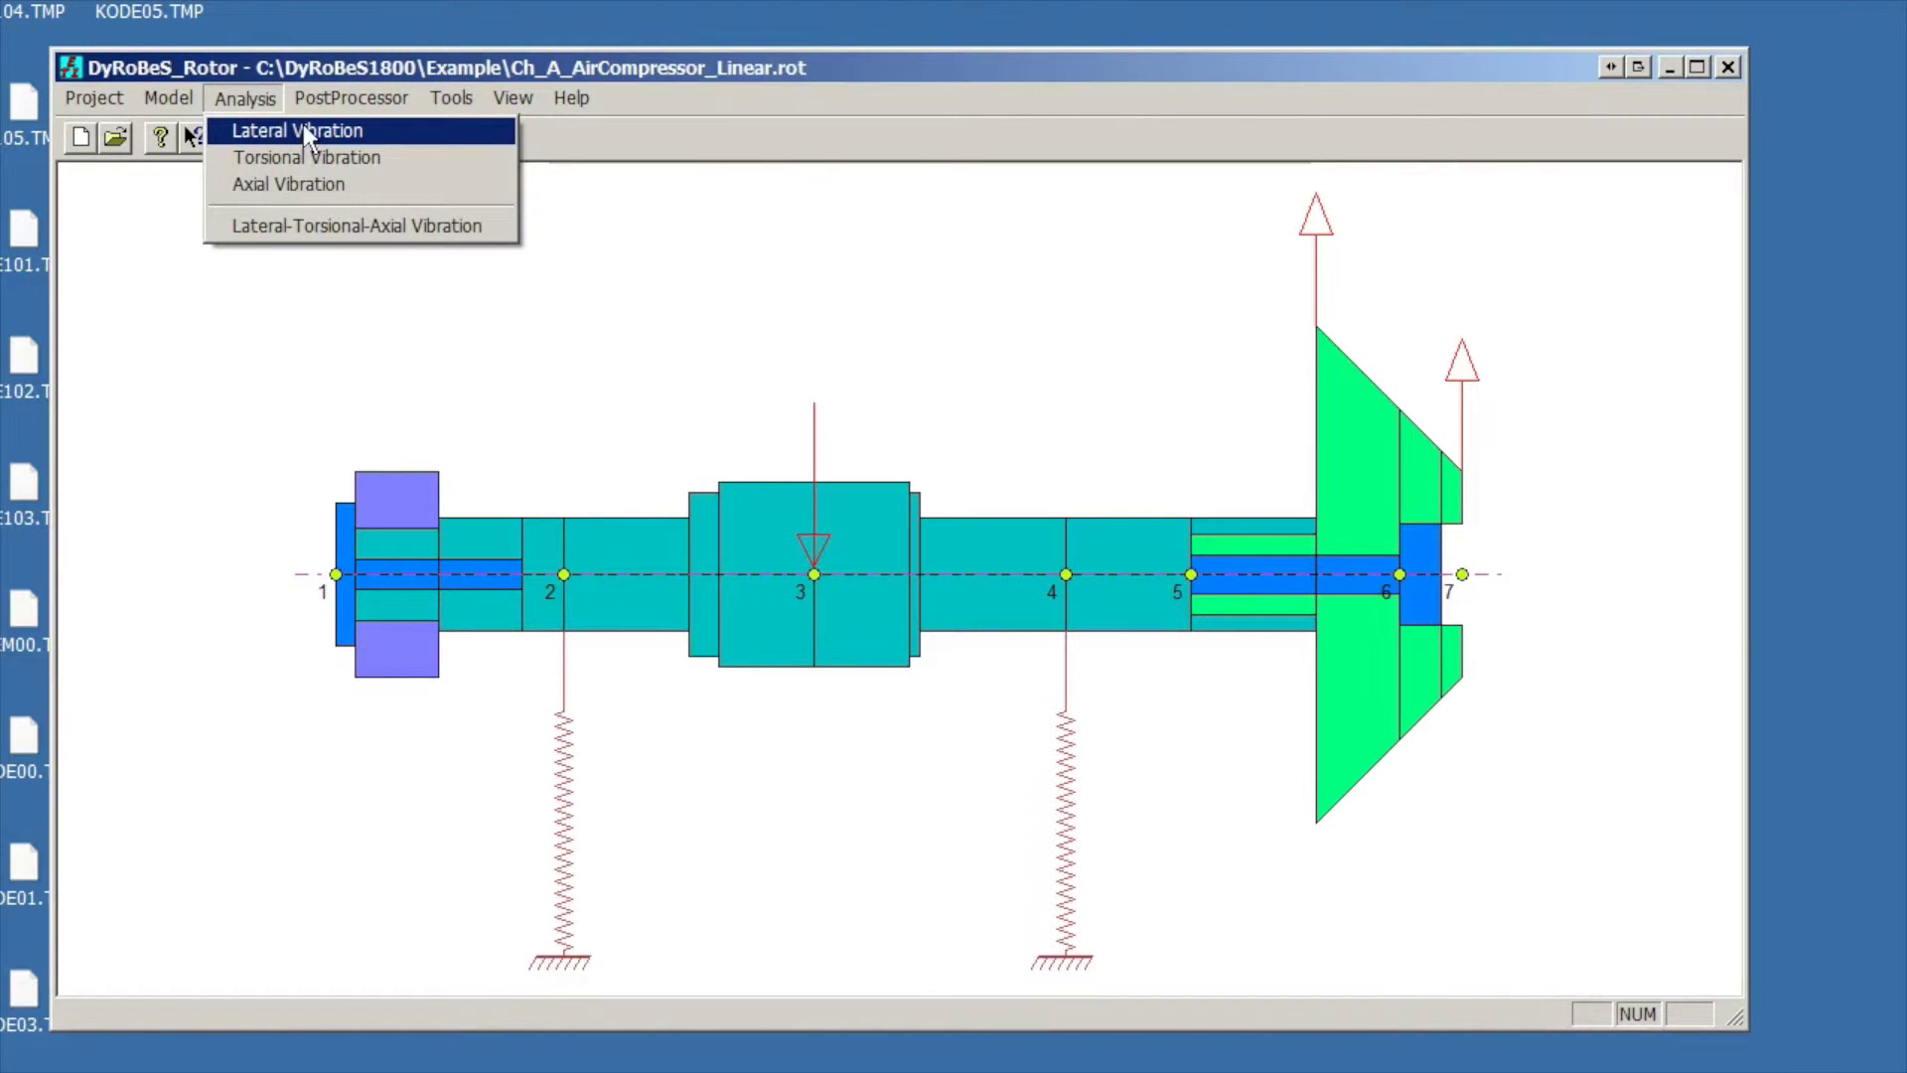
{"action": "left_click", "coordinate": [302, 127]}
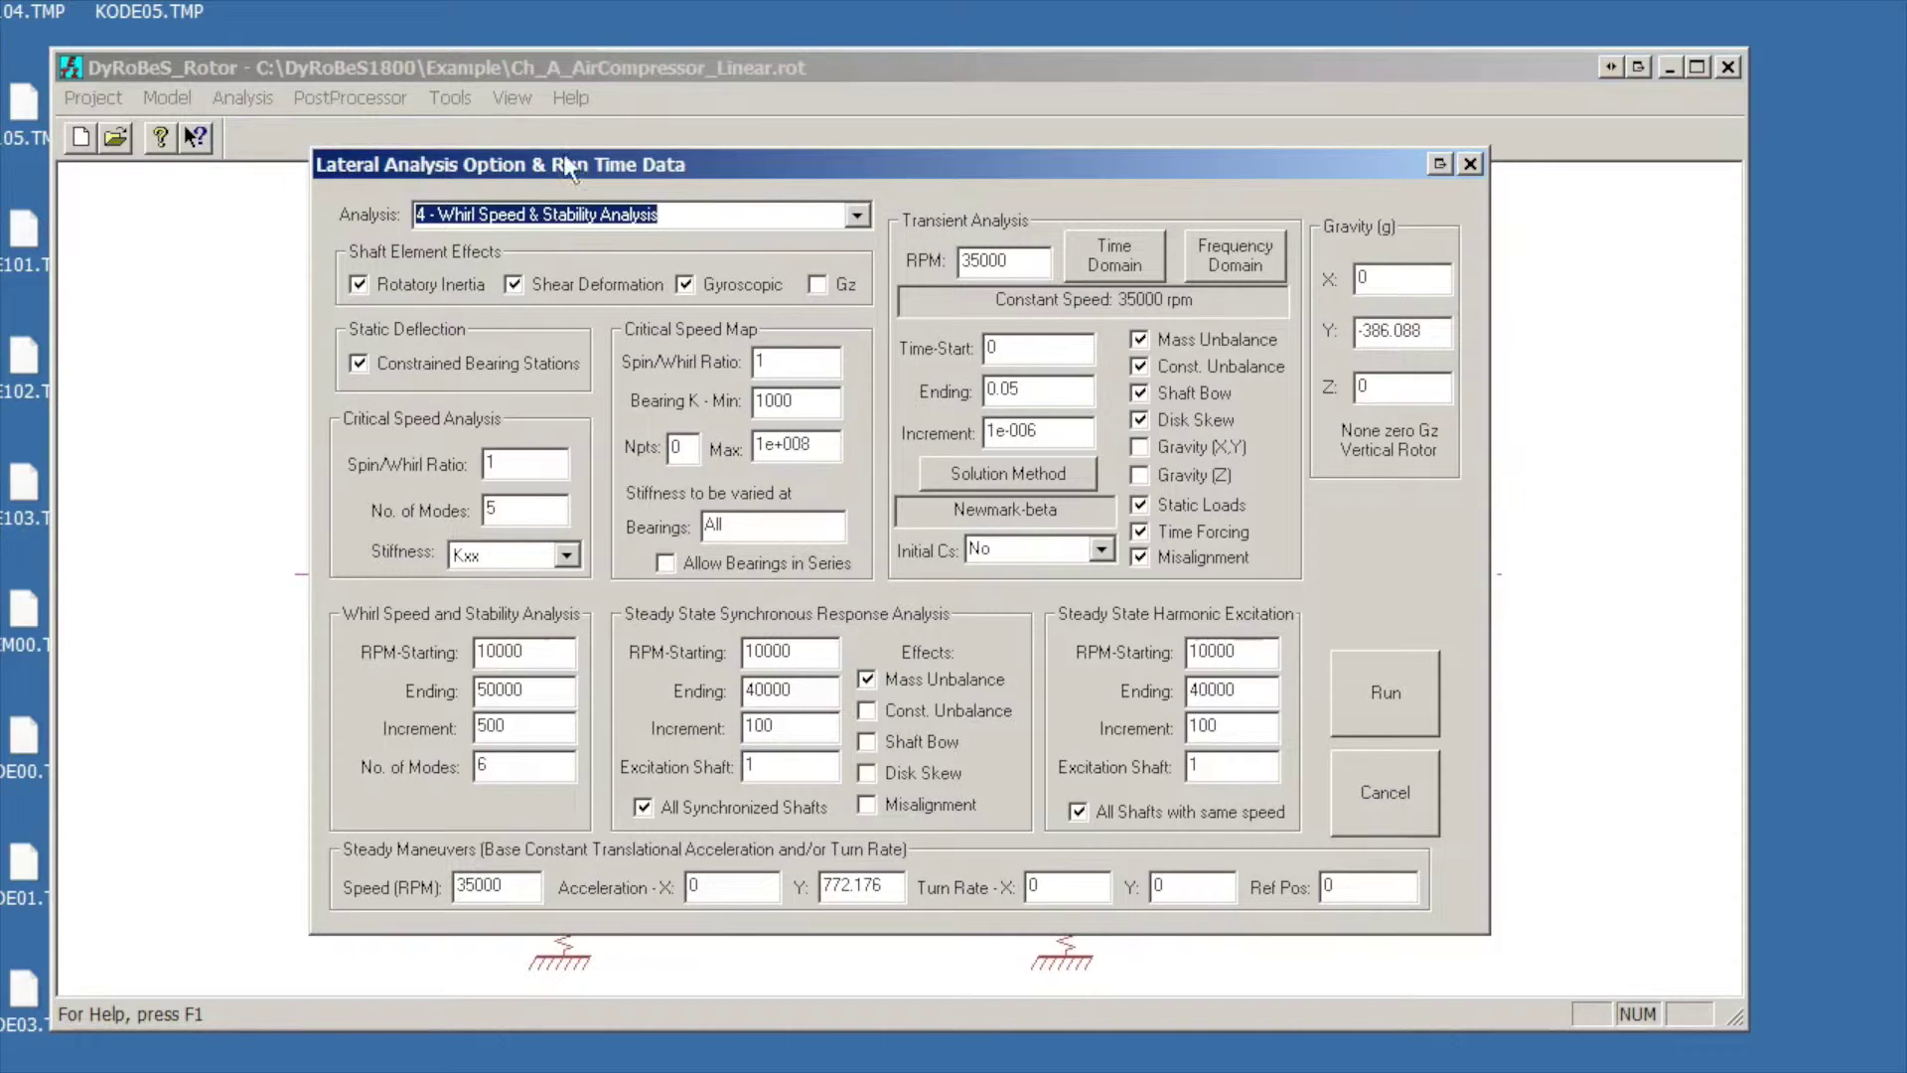
{"action": "left_click", "coordinate": [856, 216]}
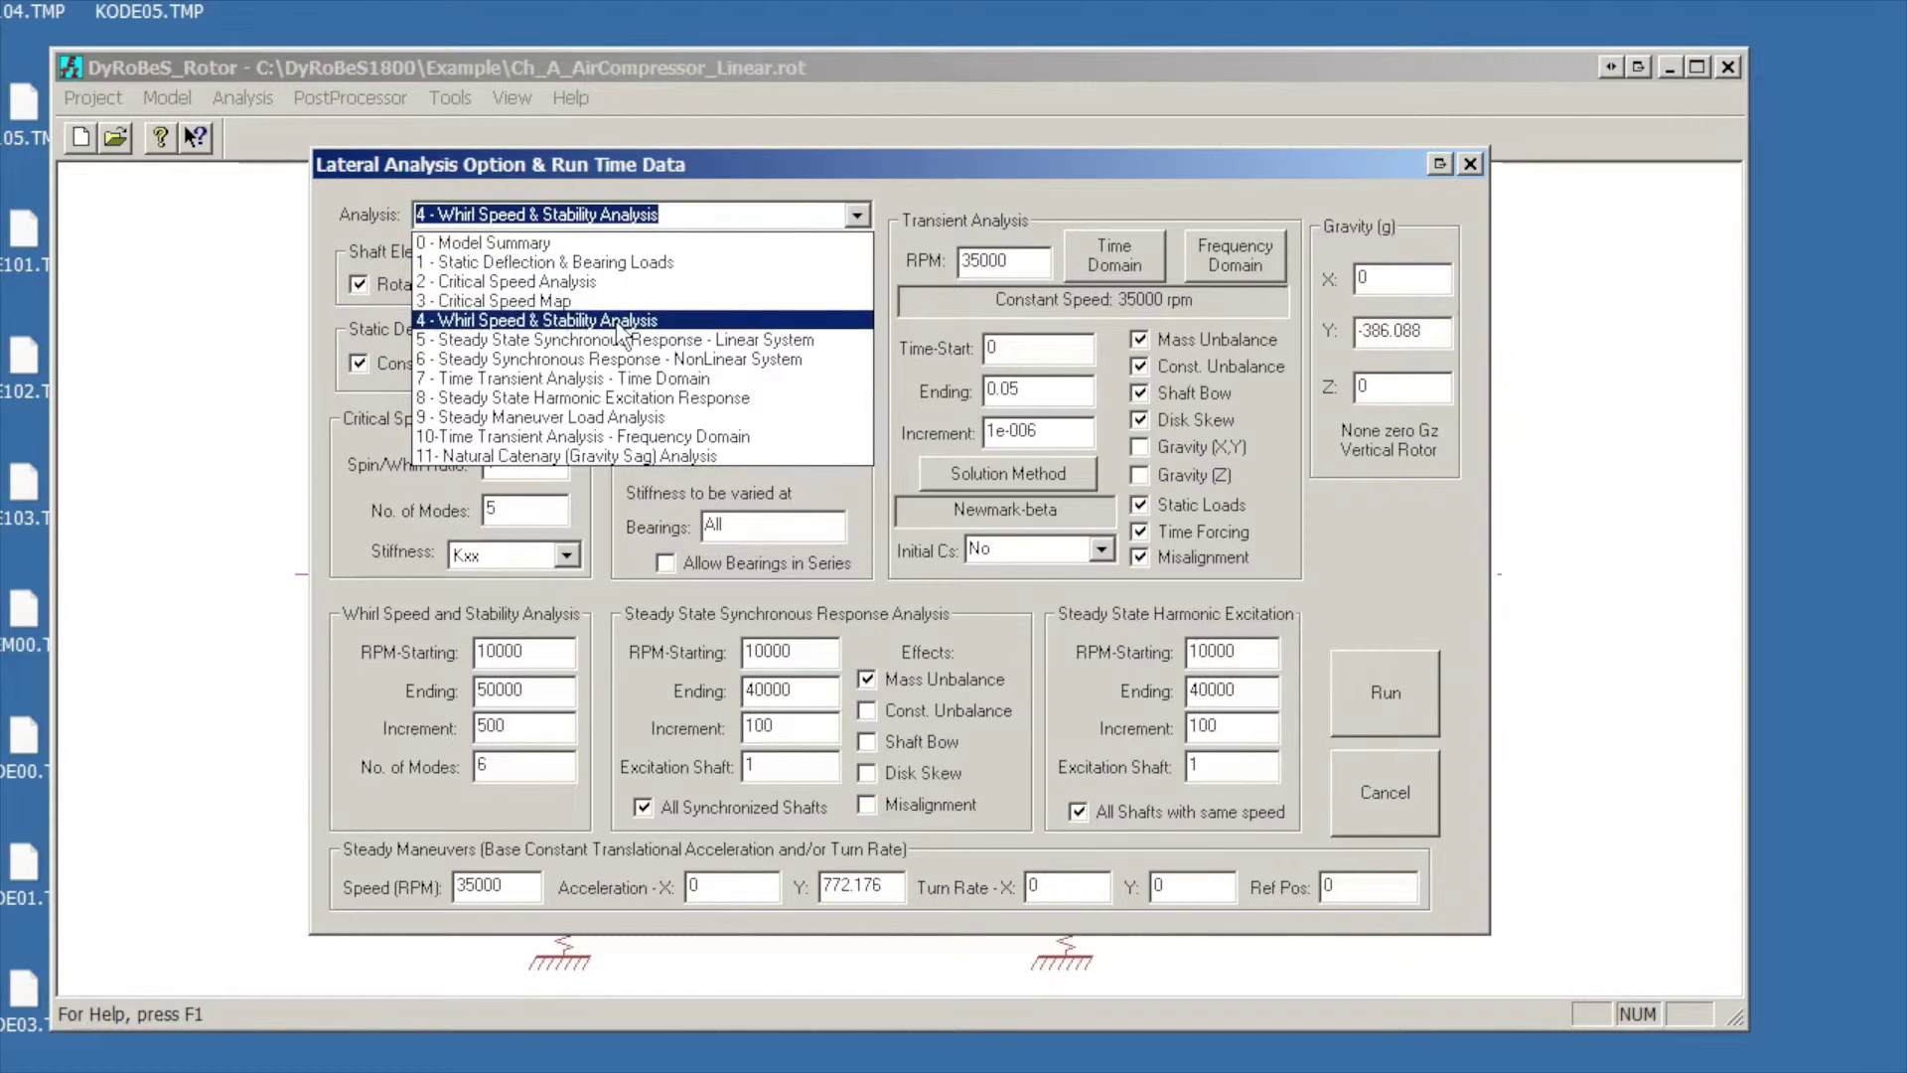
{"action": "left_click", "coordinate": [562, 320]}
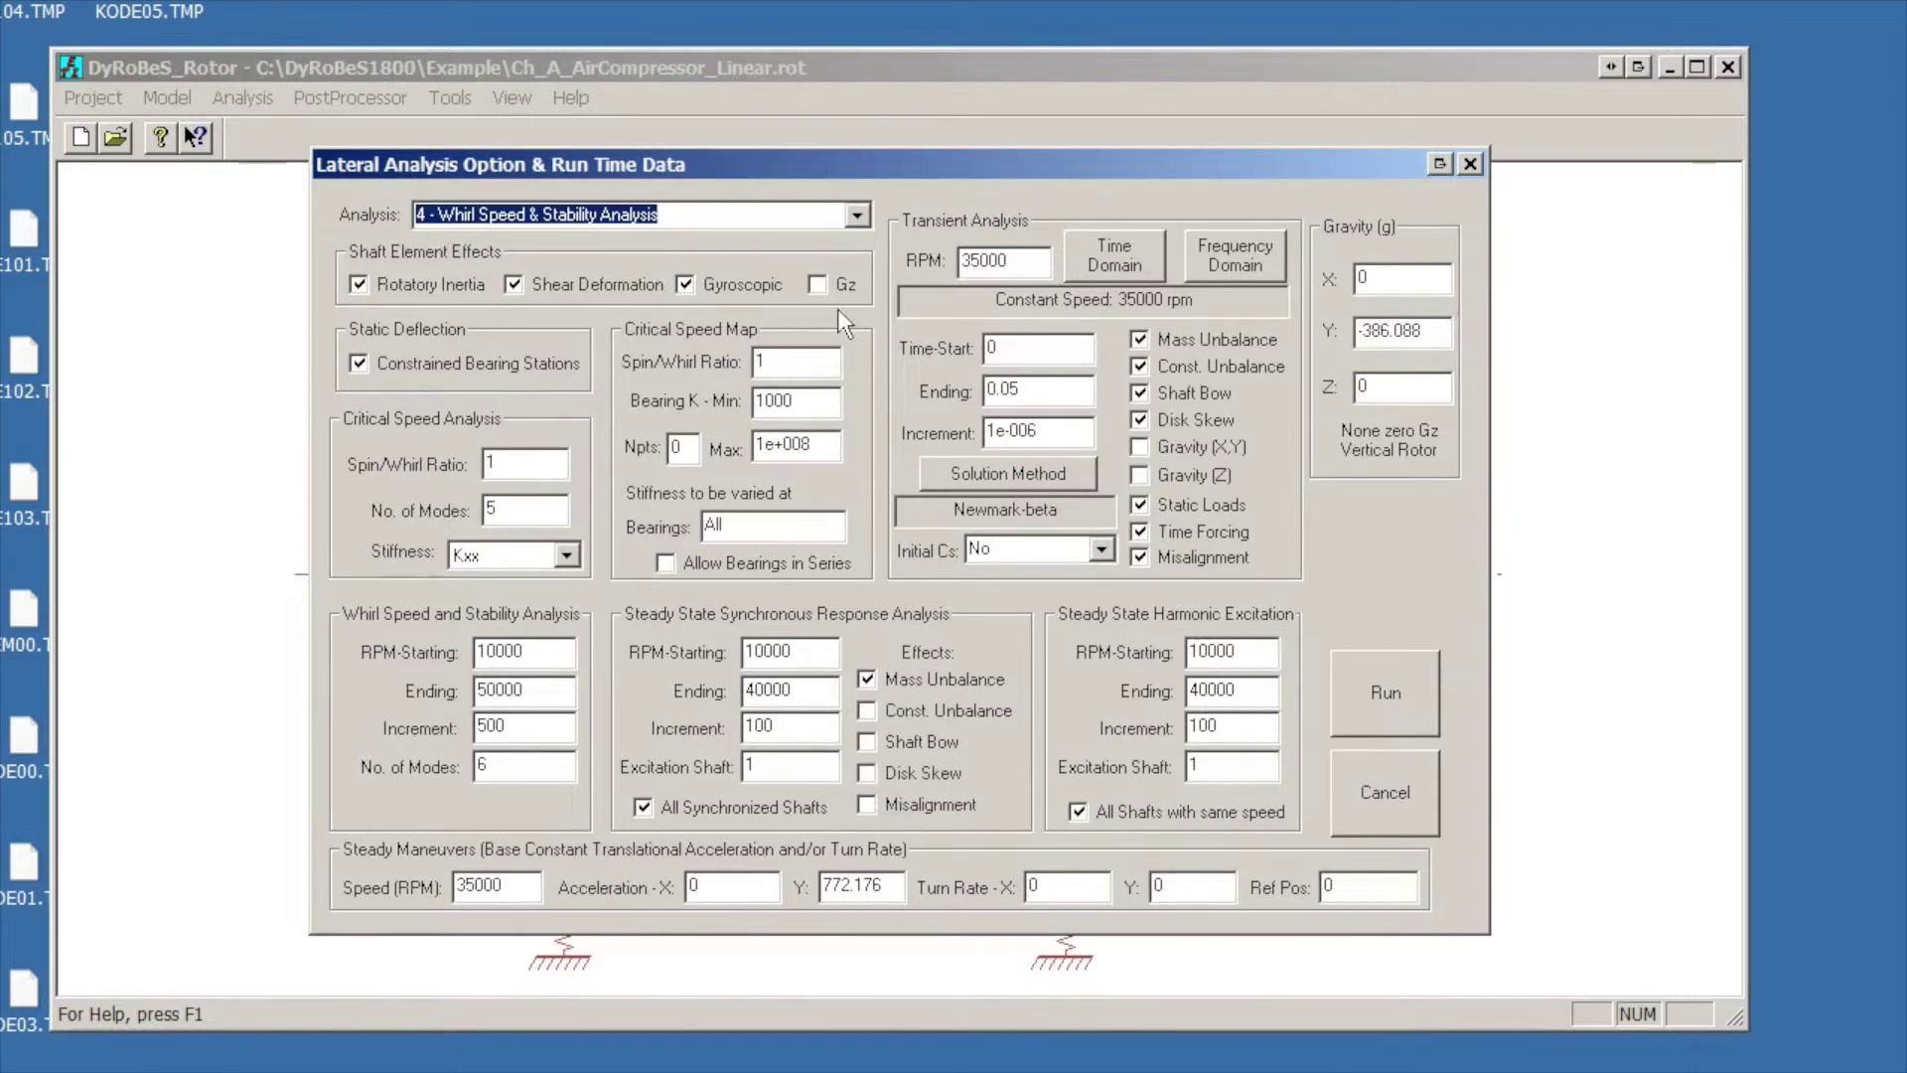
Look over the help page on lateral vibration analysis, close it, and run the whirl speed and stability analysis
{"action": "key", "text": "F1"}
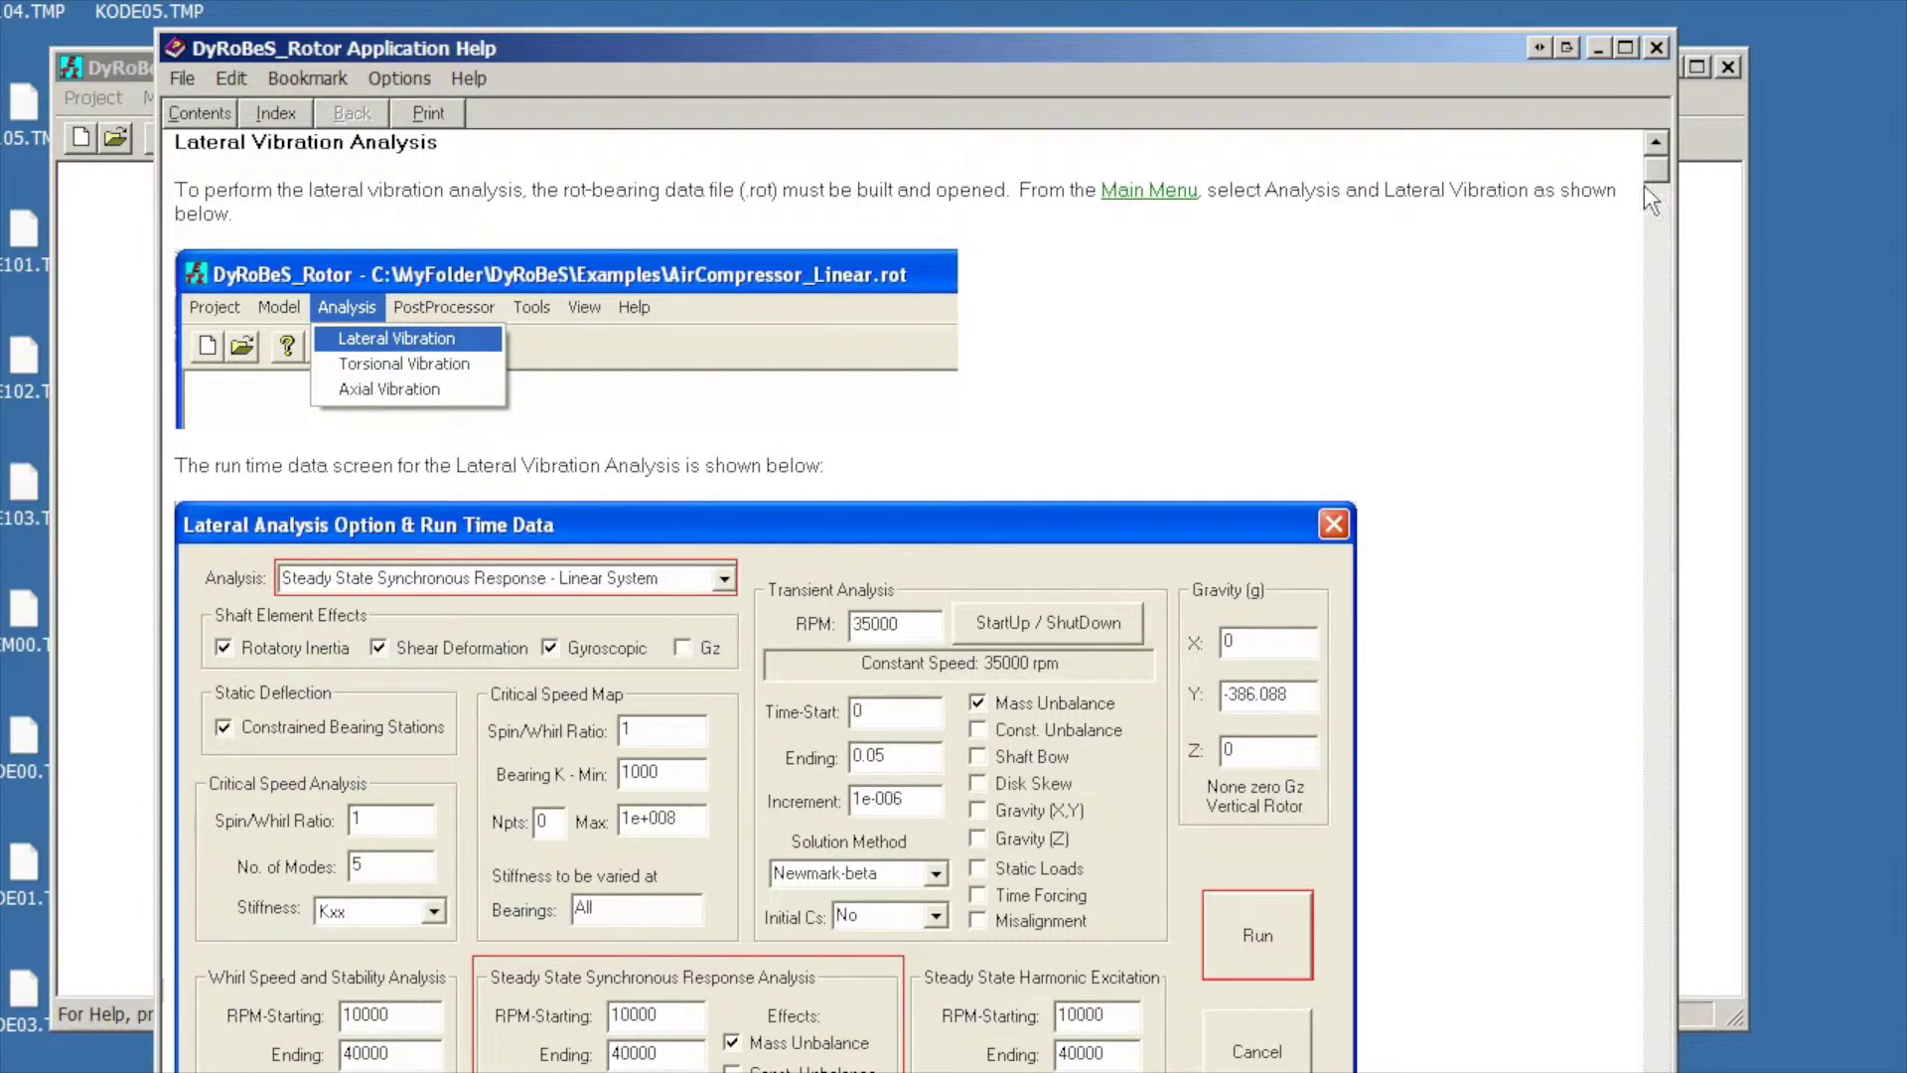
{"action": "left_click", "coordinate": [1656, 50]}
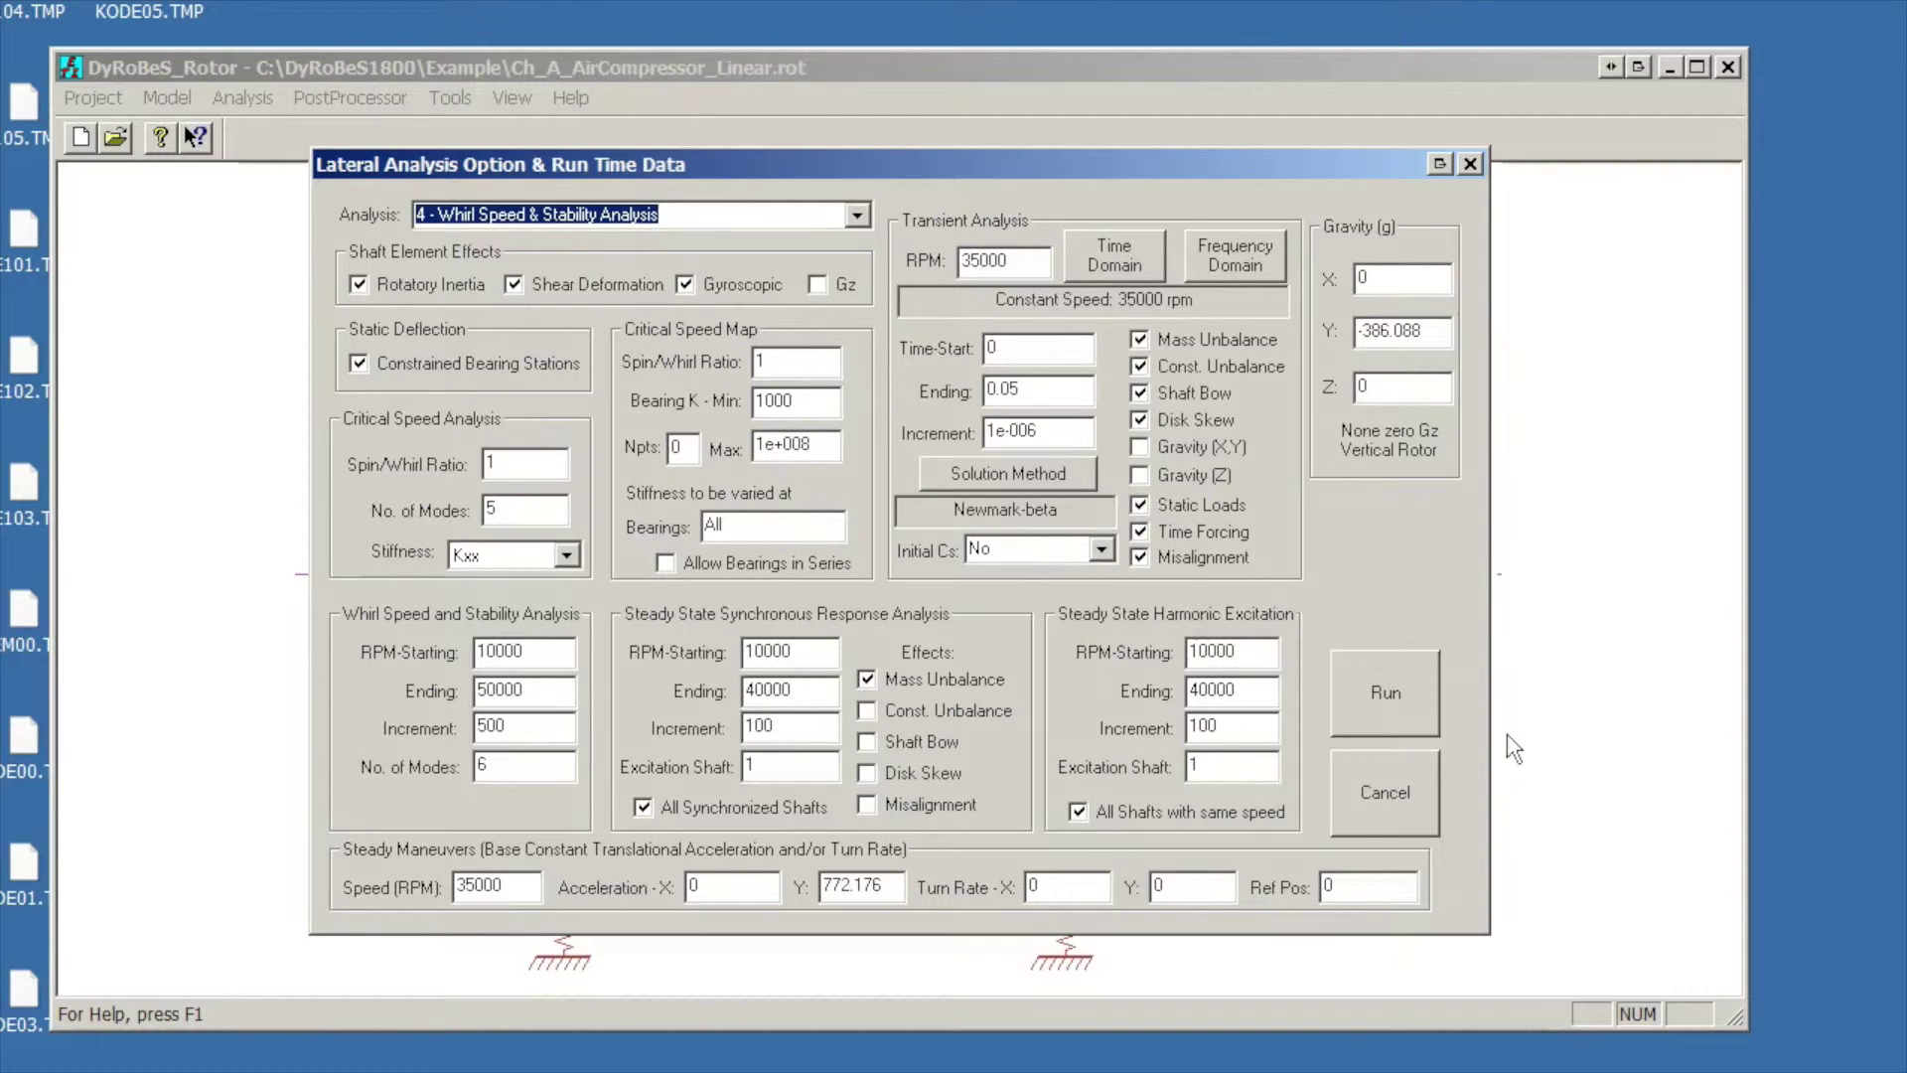
{"action": "left_click", "coordinate": [1362, 679]}
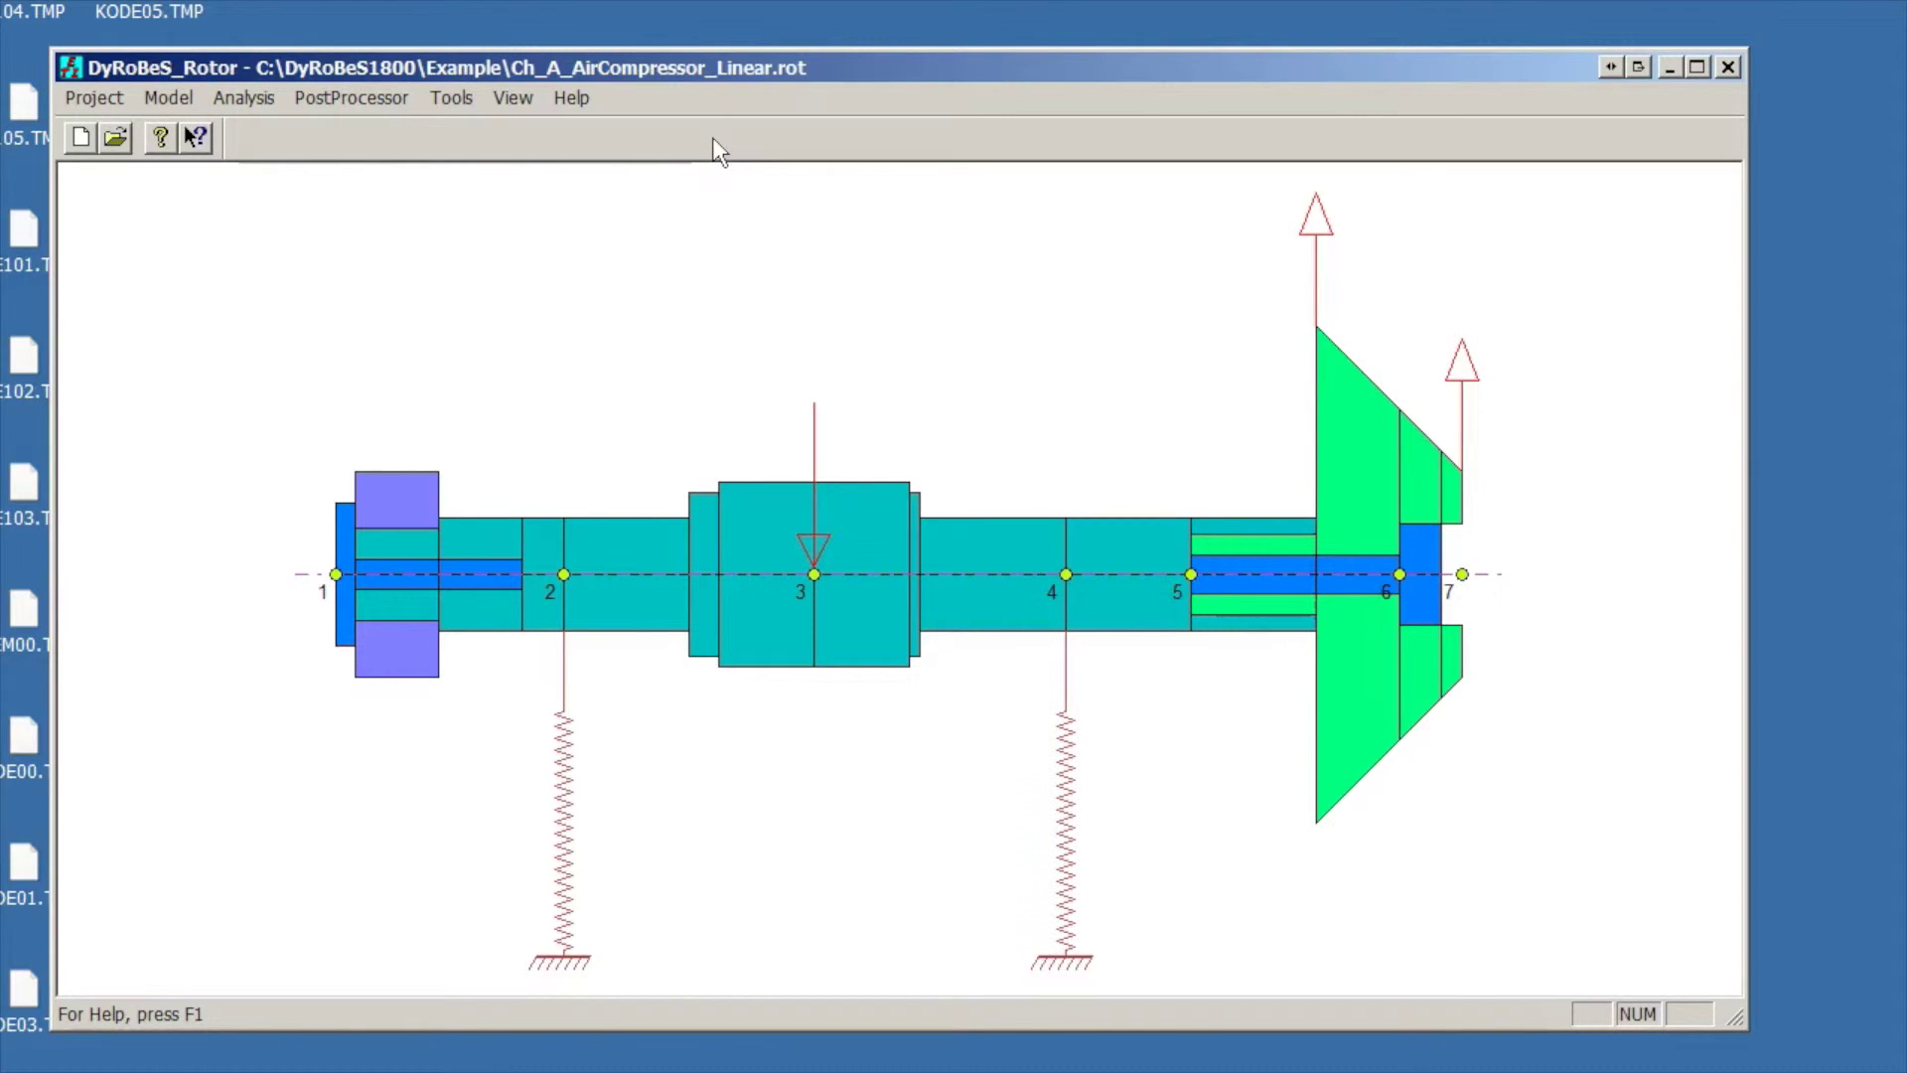
Display the Whirl Speed Map from the whirl speed and stability results and enlarge its window
{"action": "left_click", "coordinate": [340, 98]}
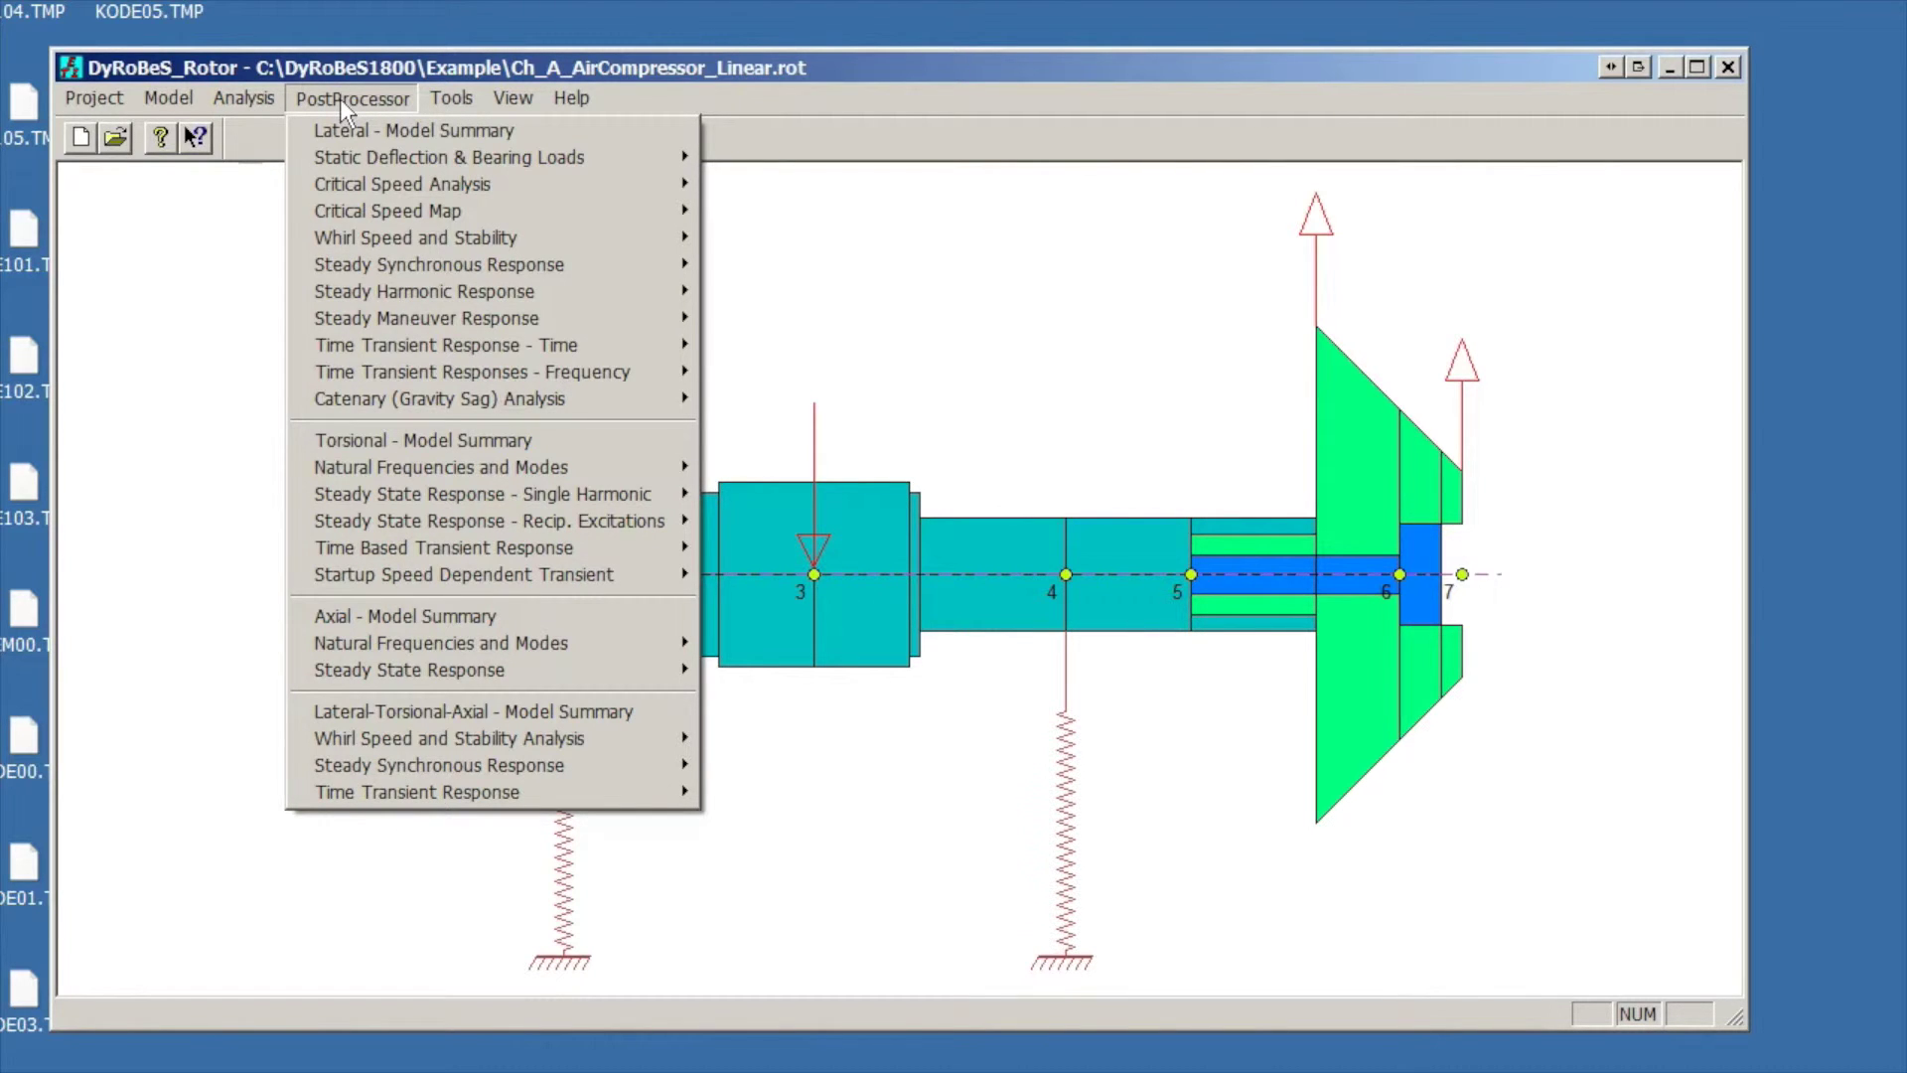
{"action": "mouse_move", "coordinate": [528, 248]}
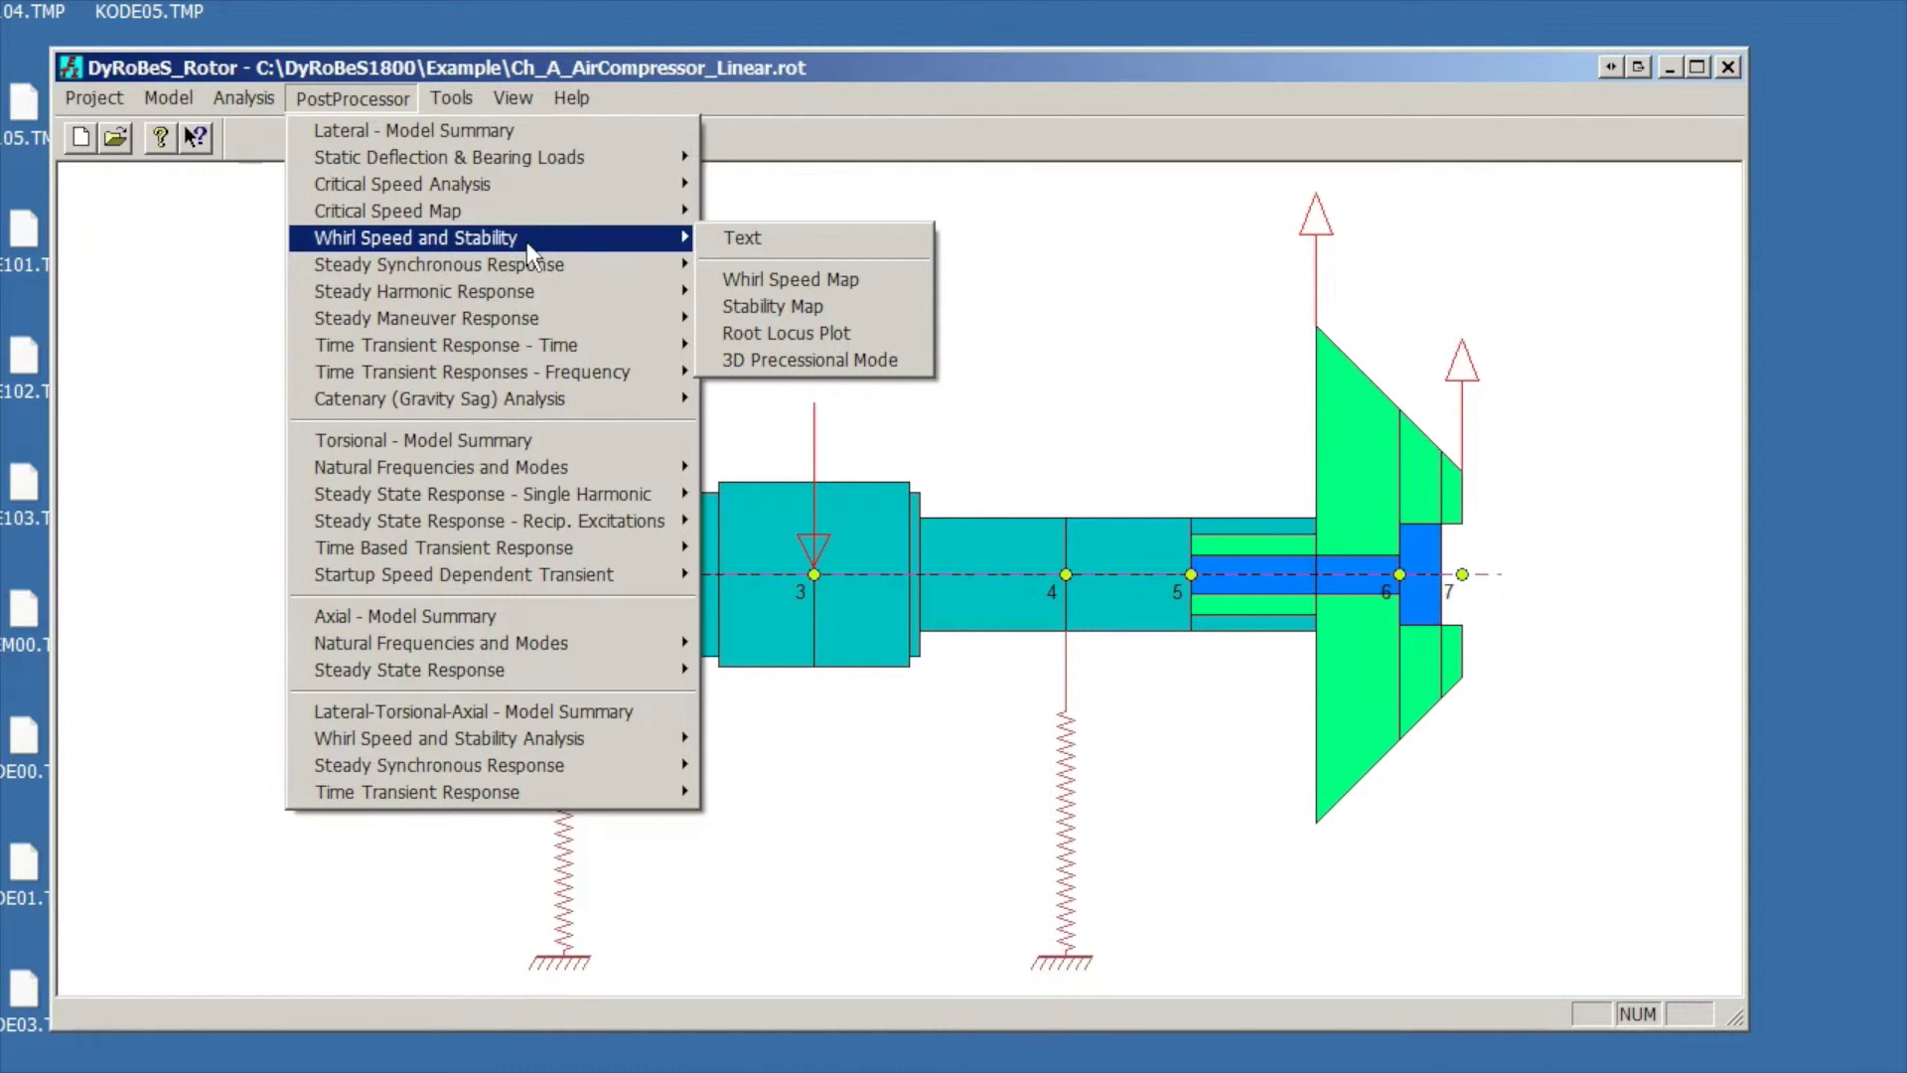
{"action": "left_click", "coordinate": [784, 279]}
{"action": "left_click_drag", "start_coordinate": [0, 0], "coordinate": [765, 145]}
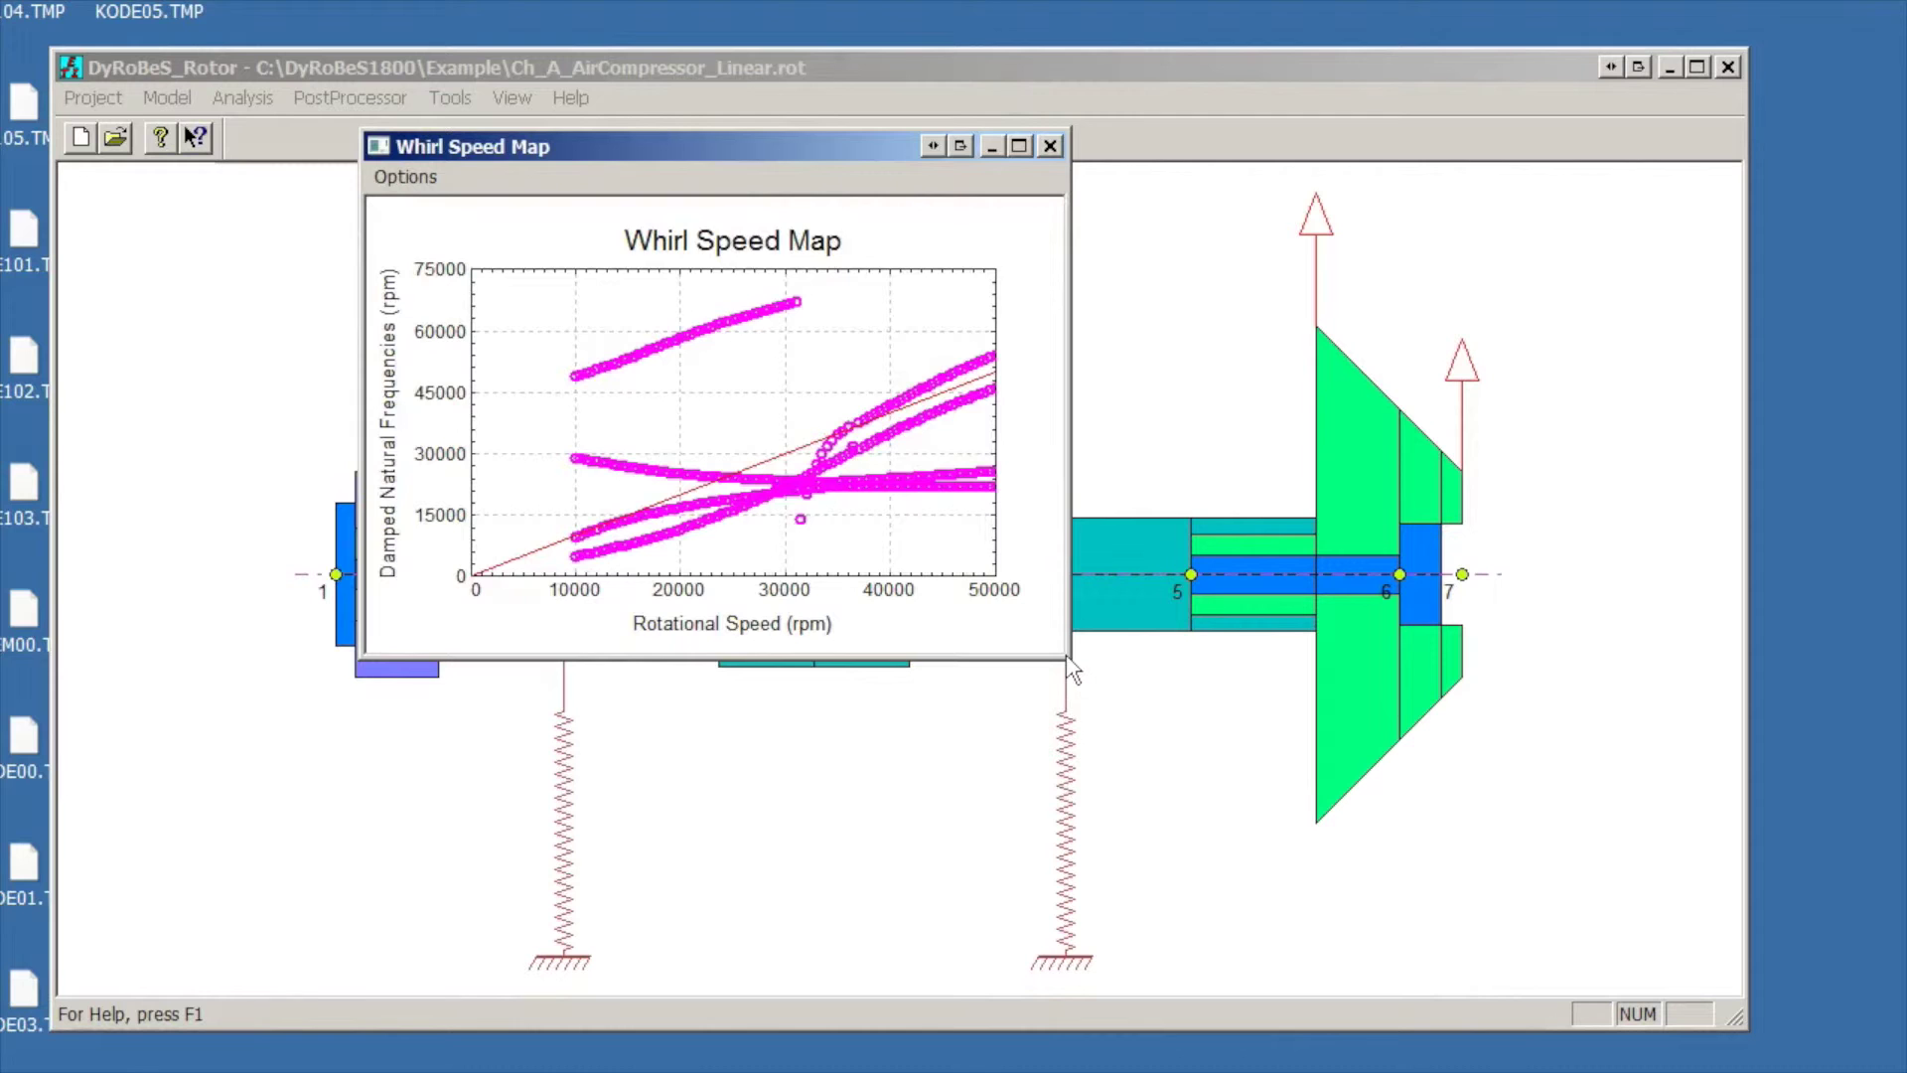
{"action": "left_click_drag", "start_coordinate": [1065, 659], "coordinate": [1567, 1028]}
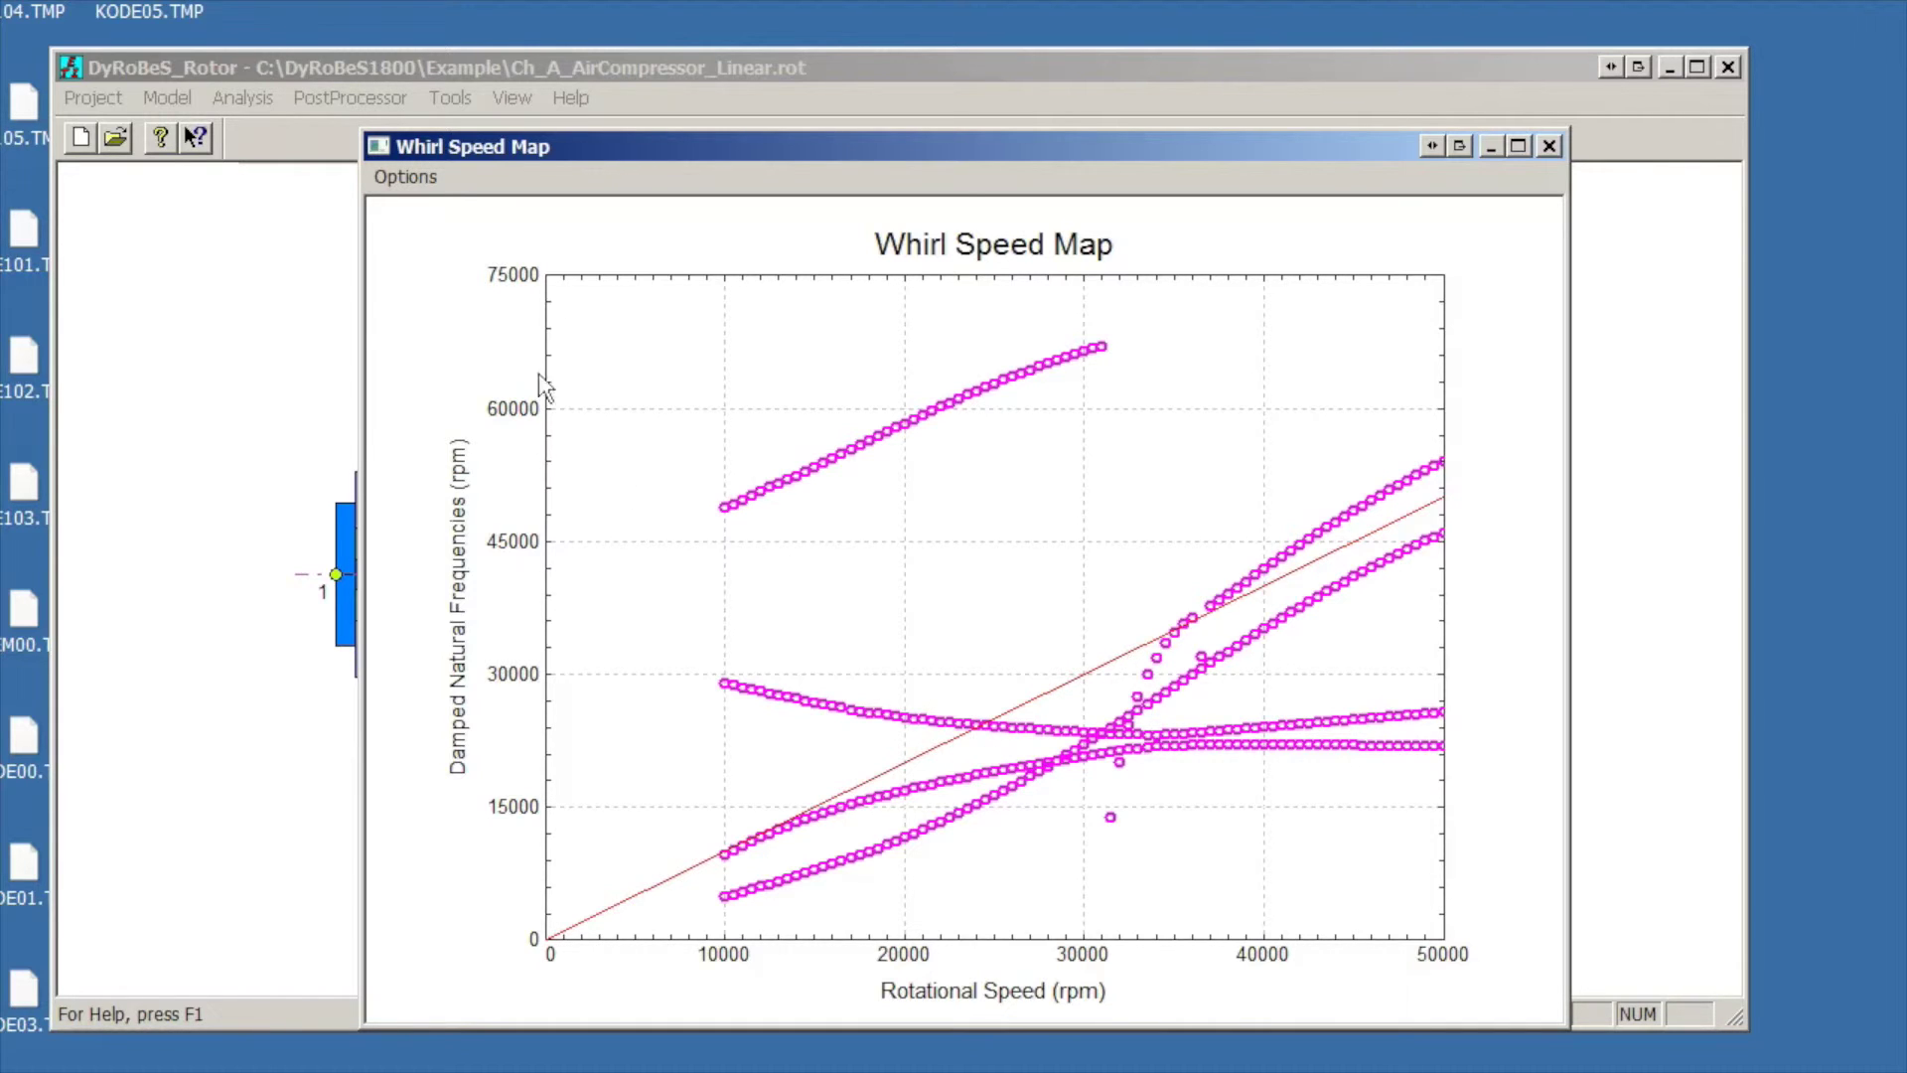
Set the Whirl Speed Map to 6 modes, mark the operating speed at 35000 rpm, and enable curve fitting
{"action": "left_click", "coordinate": [424, 180]}
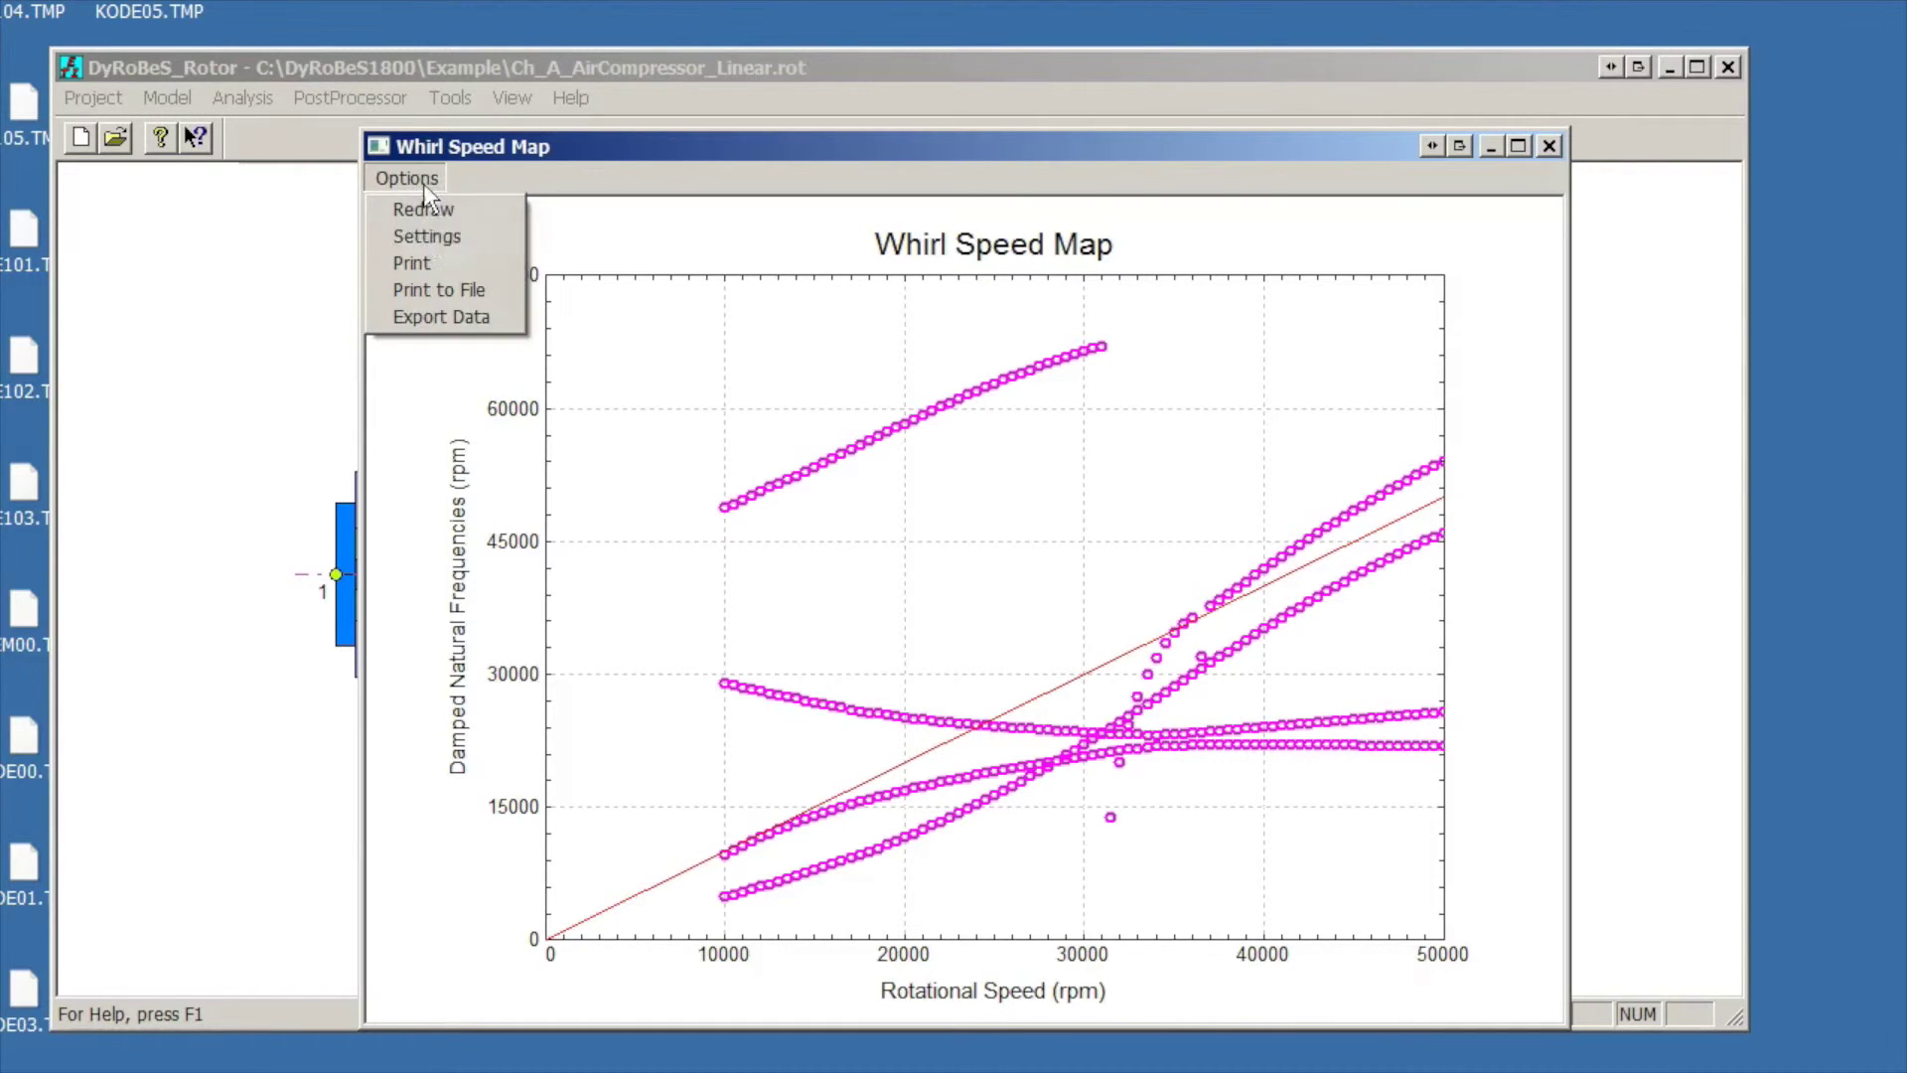
{"action": "left_click", "coordinate": [425, 239]}
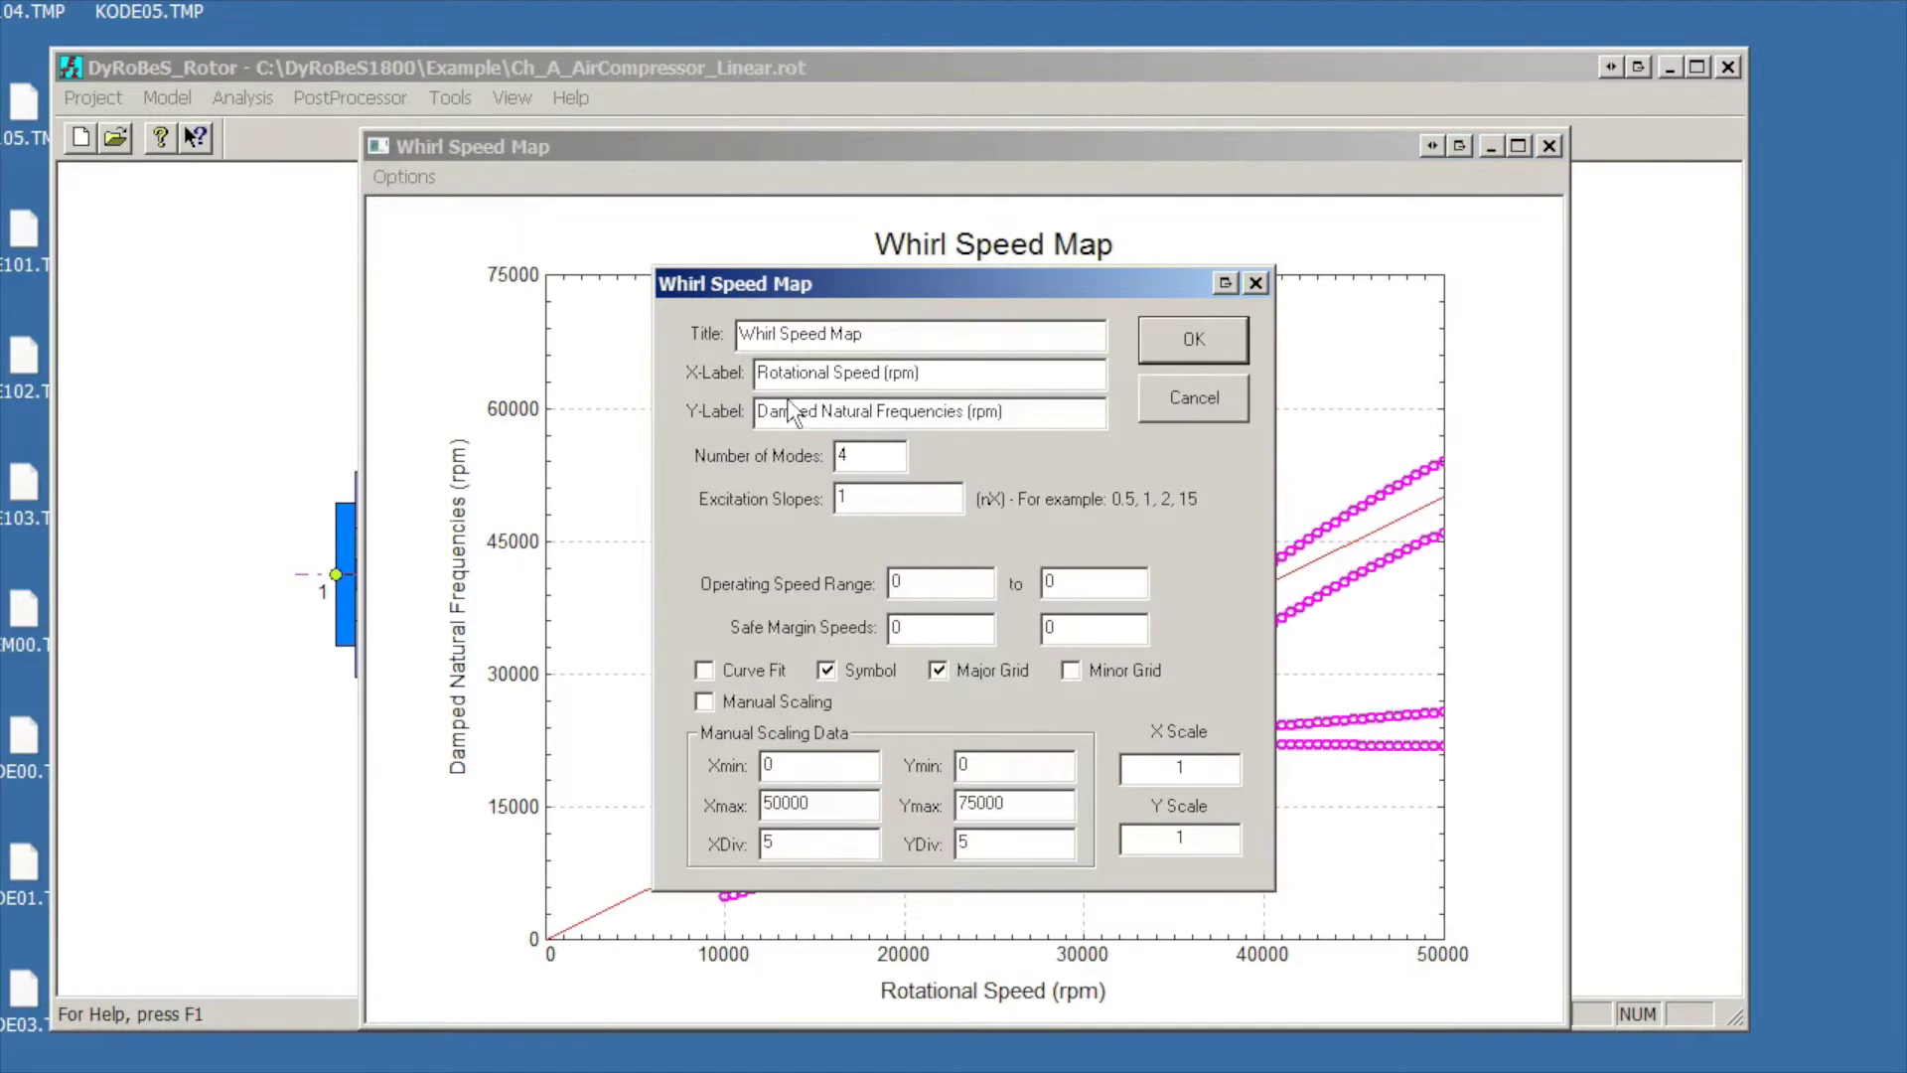
{"action": "left_click_drag", "start_coordinate": [862, 455], "coordinate": [820, 467]}
{"action": "type", "text": "6"}
{"action": "left_click_drag", "start_coordinate": [919, 581], "coordinate": [850, 582]}
{"action": "type", "text": "35000"}
{"action": "left_click", "coordinate": [703, 670]}
{"action": "left_click", "coordinate": [1166, 337]}
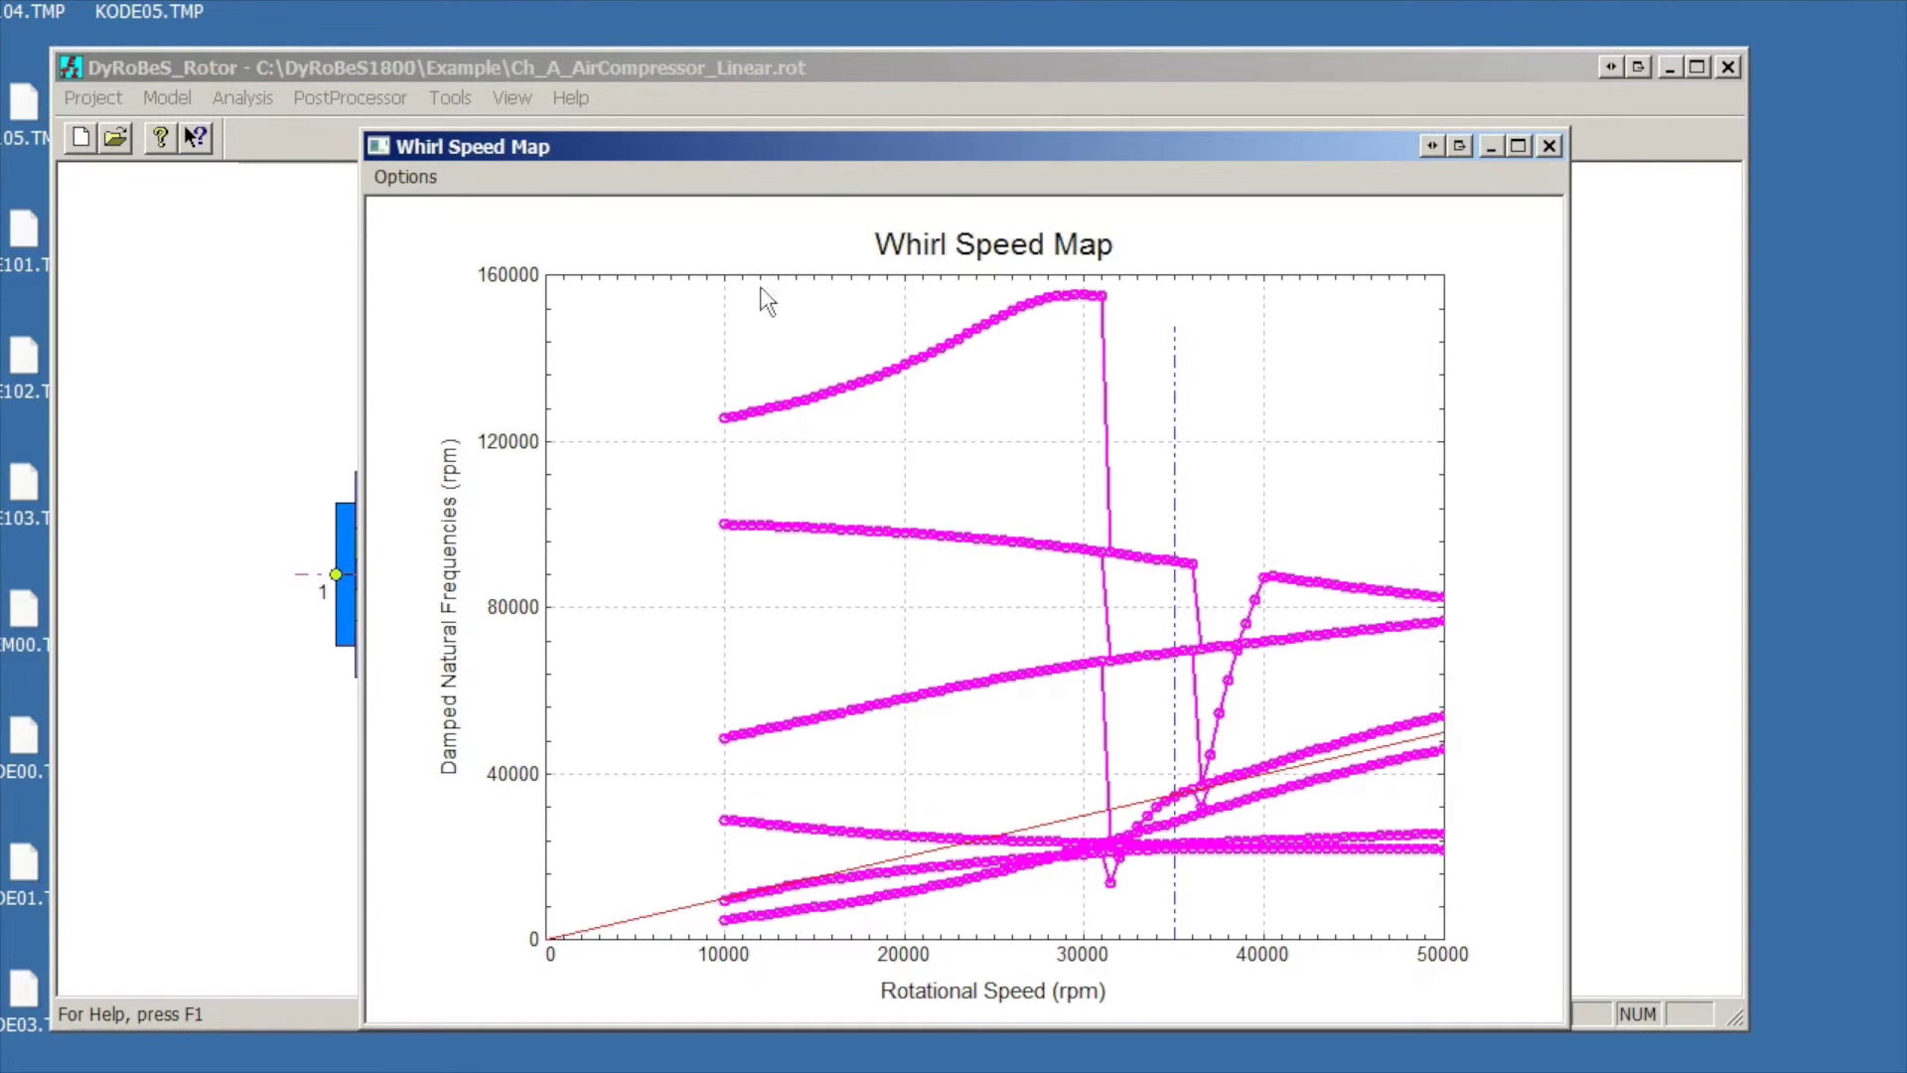
Turn off curve fitting in the Whirl Speed Map, look over the plotted modes, and close the map
{"action": "left_click", "coordinate": [409, 176]}
{"action": "left_click", "coordinate": [467, 237]}
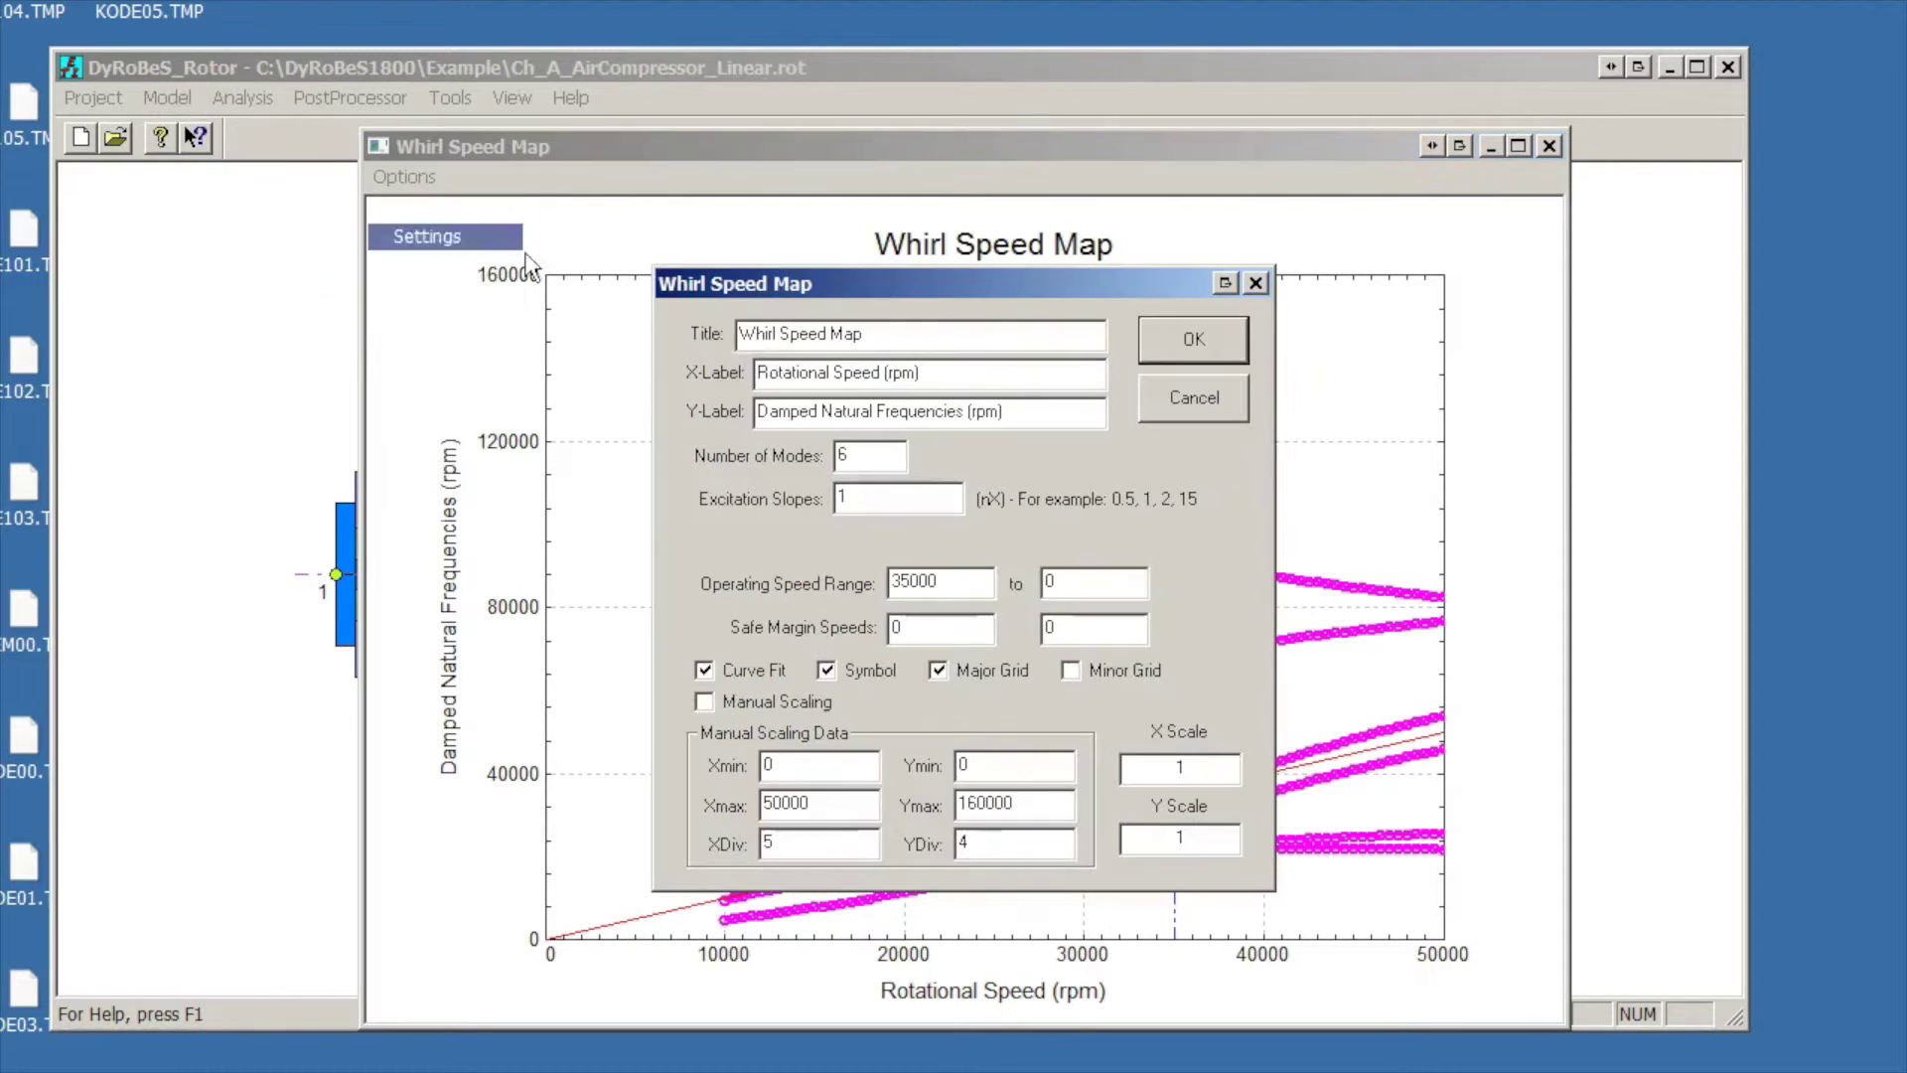
{"action": "left_click", "coordinate": [772, 669]}
{"action": "left_click", "coordinate": [1159, 349]}
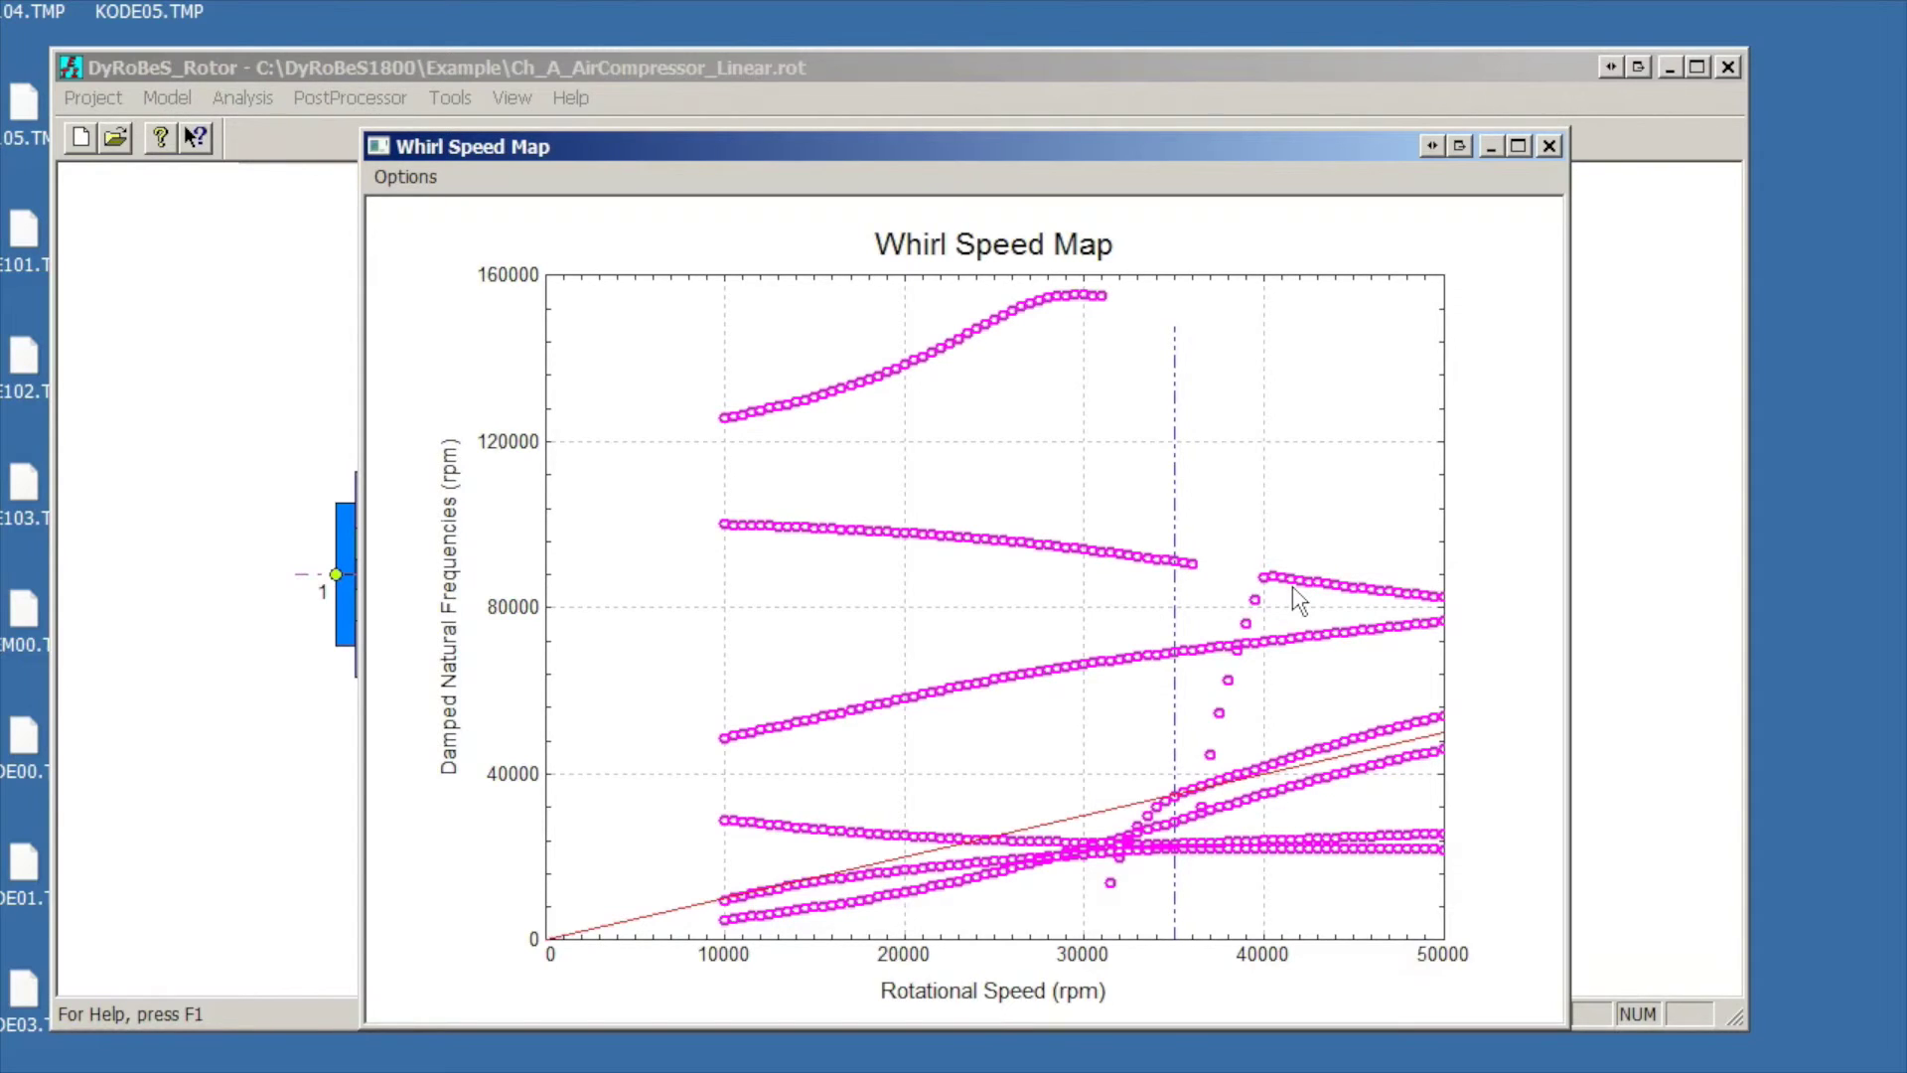
{"action": "left_click", "coordinate": [1549, 146]}
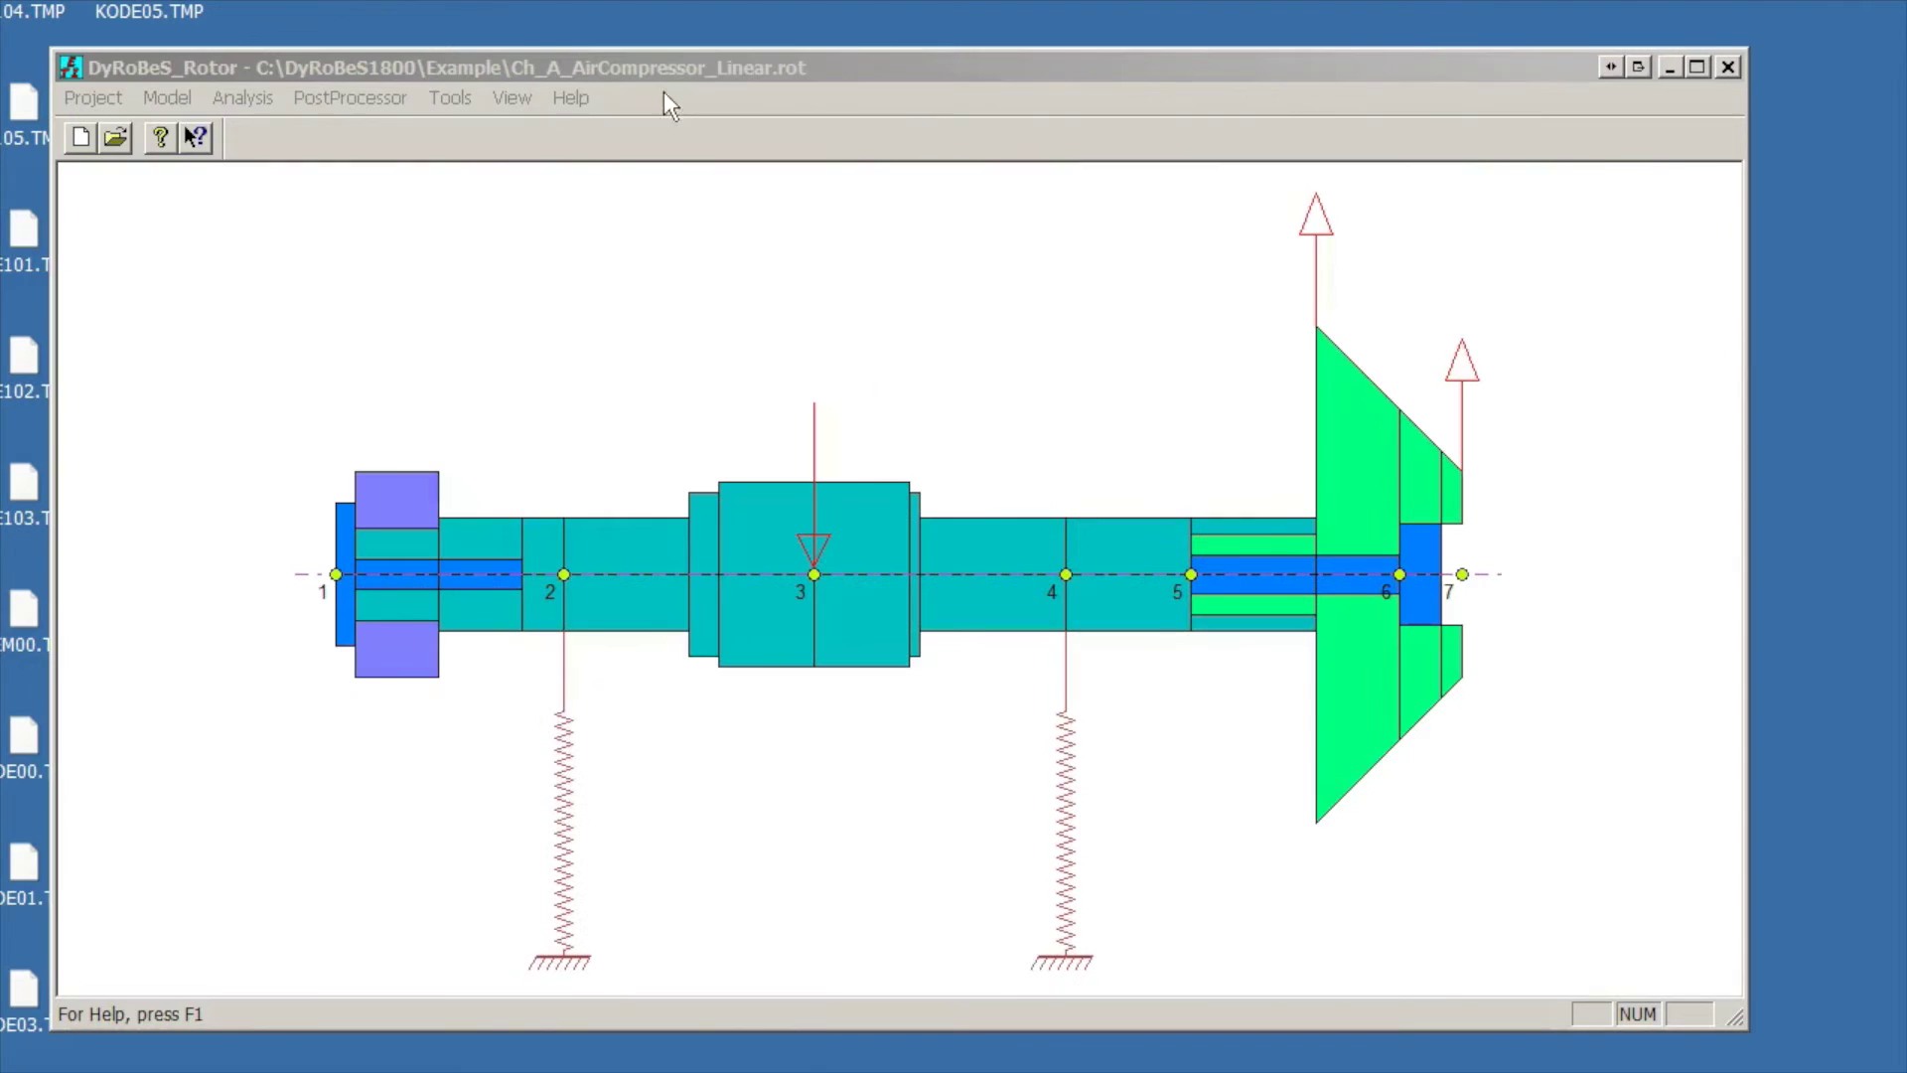
Display the Stability Map from the whirl speed and stability results and enlarge its window
{"action": "left_click", "coordinate": [369, 99]}
{"action": "mouse_move", "coordinate": [438, 235]}
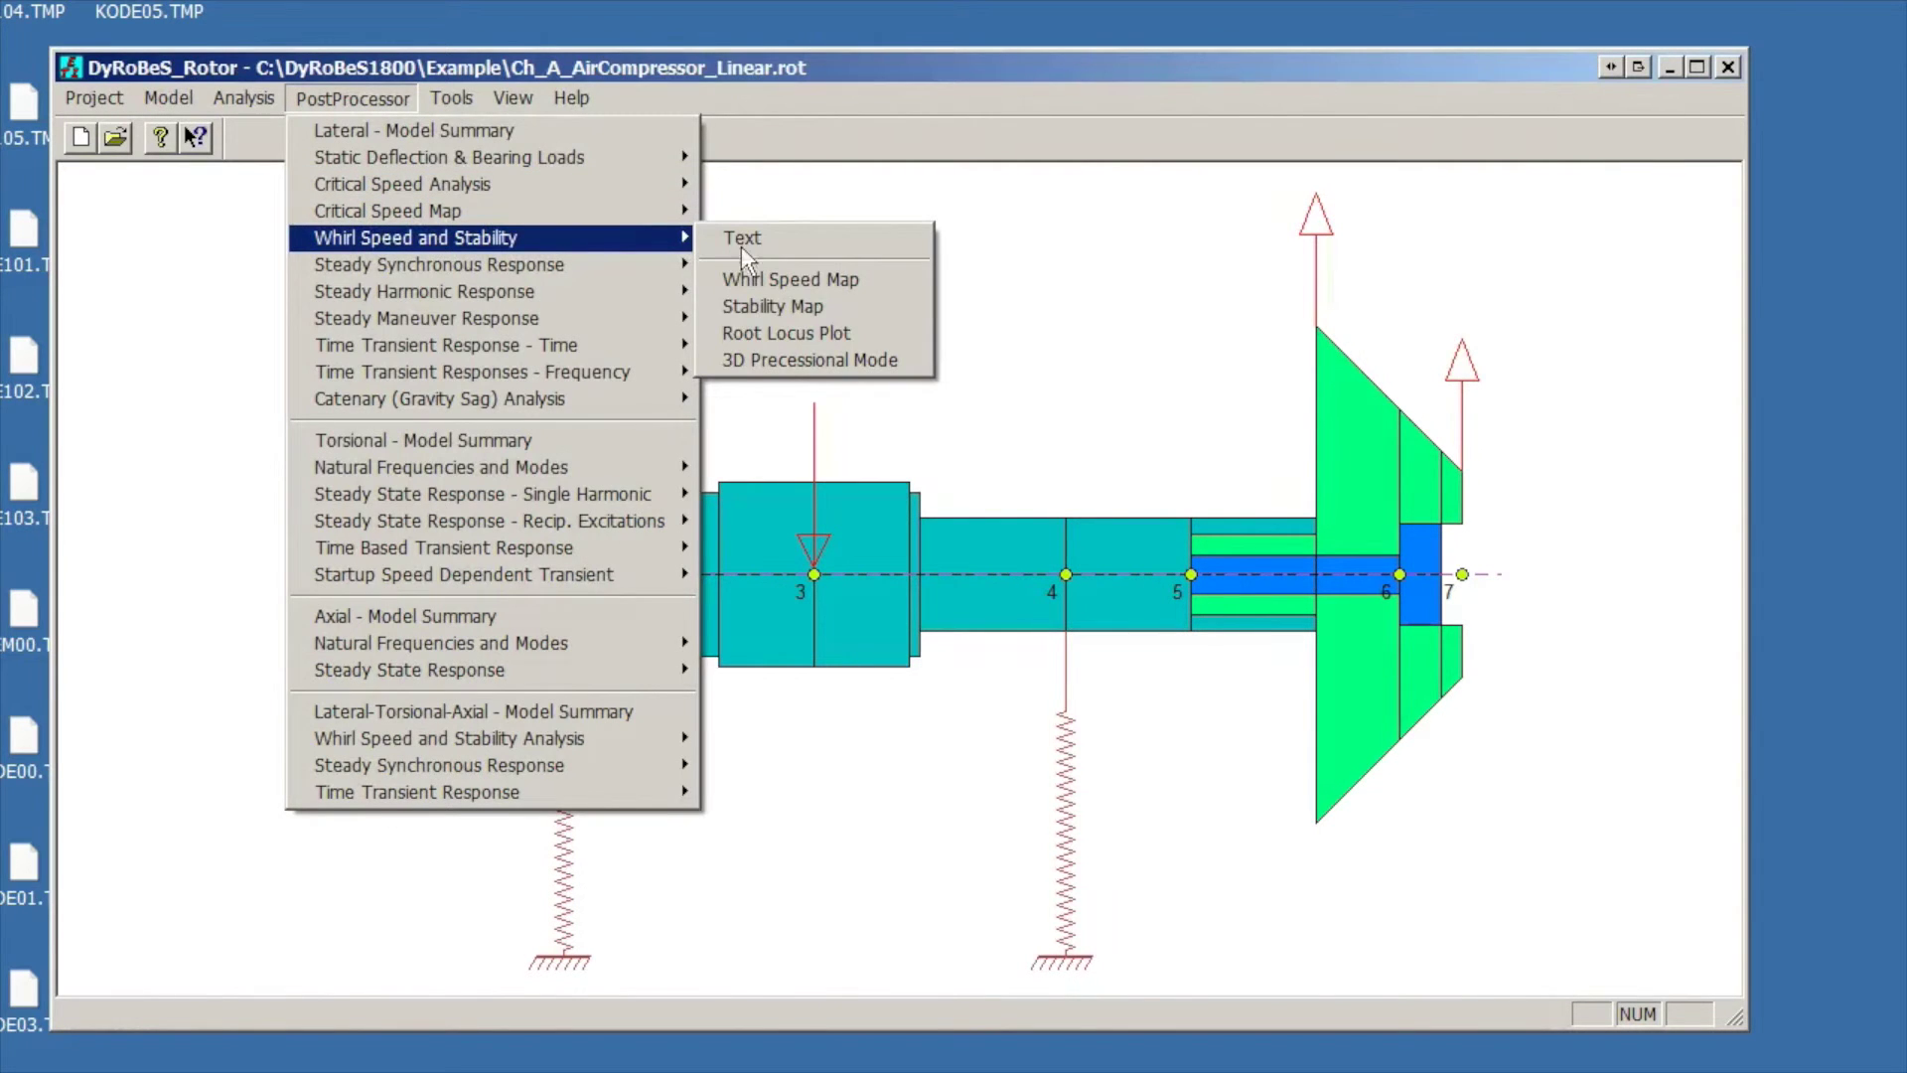
{"action": "left_click", "coordinate": [808, 302]}
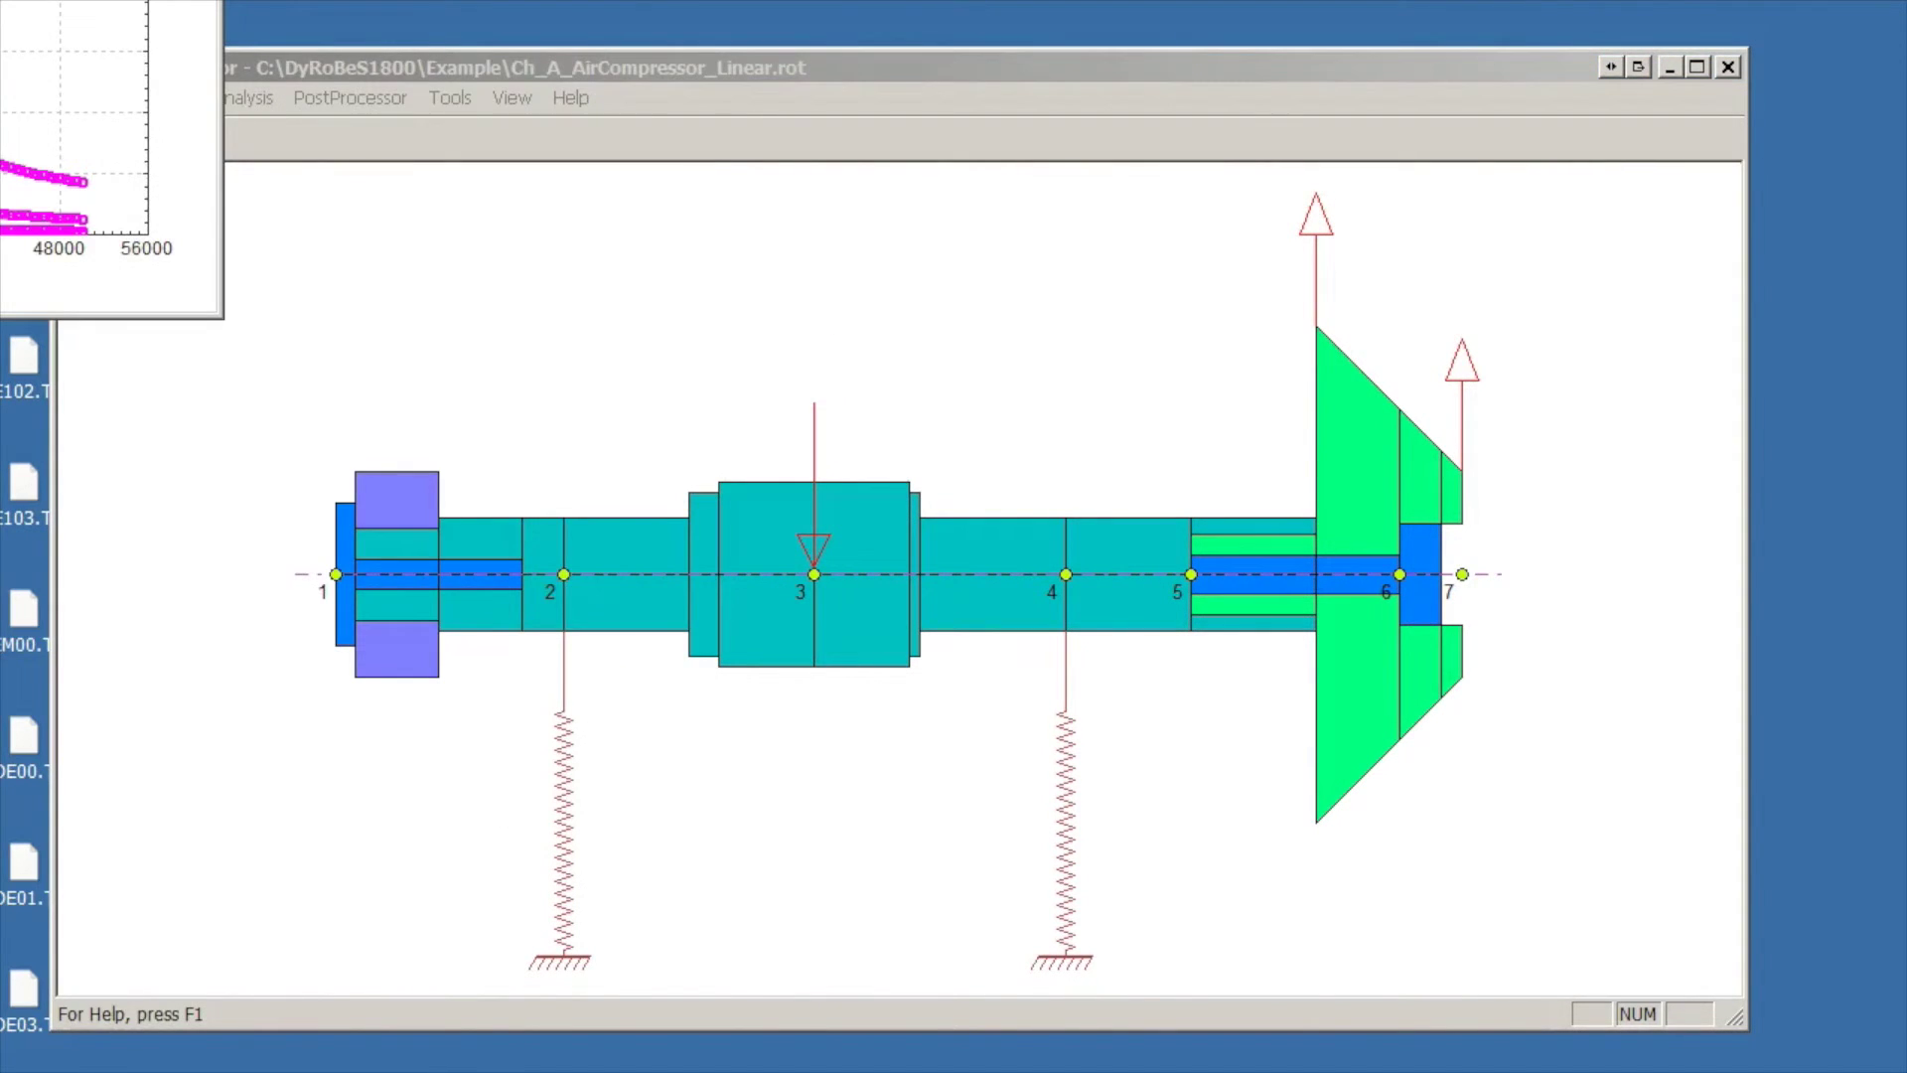
{"action": "left_click_drag", "start_coordinate": [1051, 656], "coordinate": [1511, 972]}
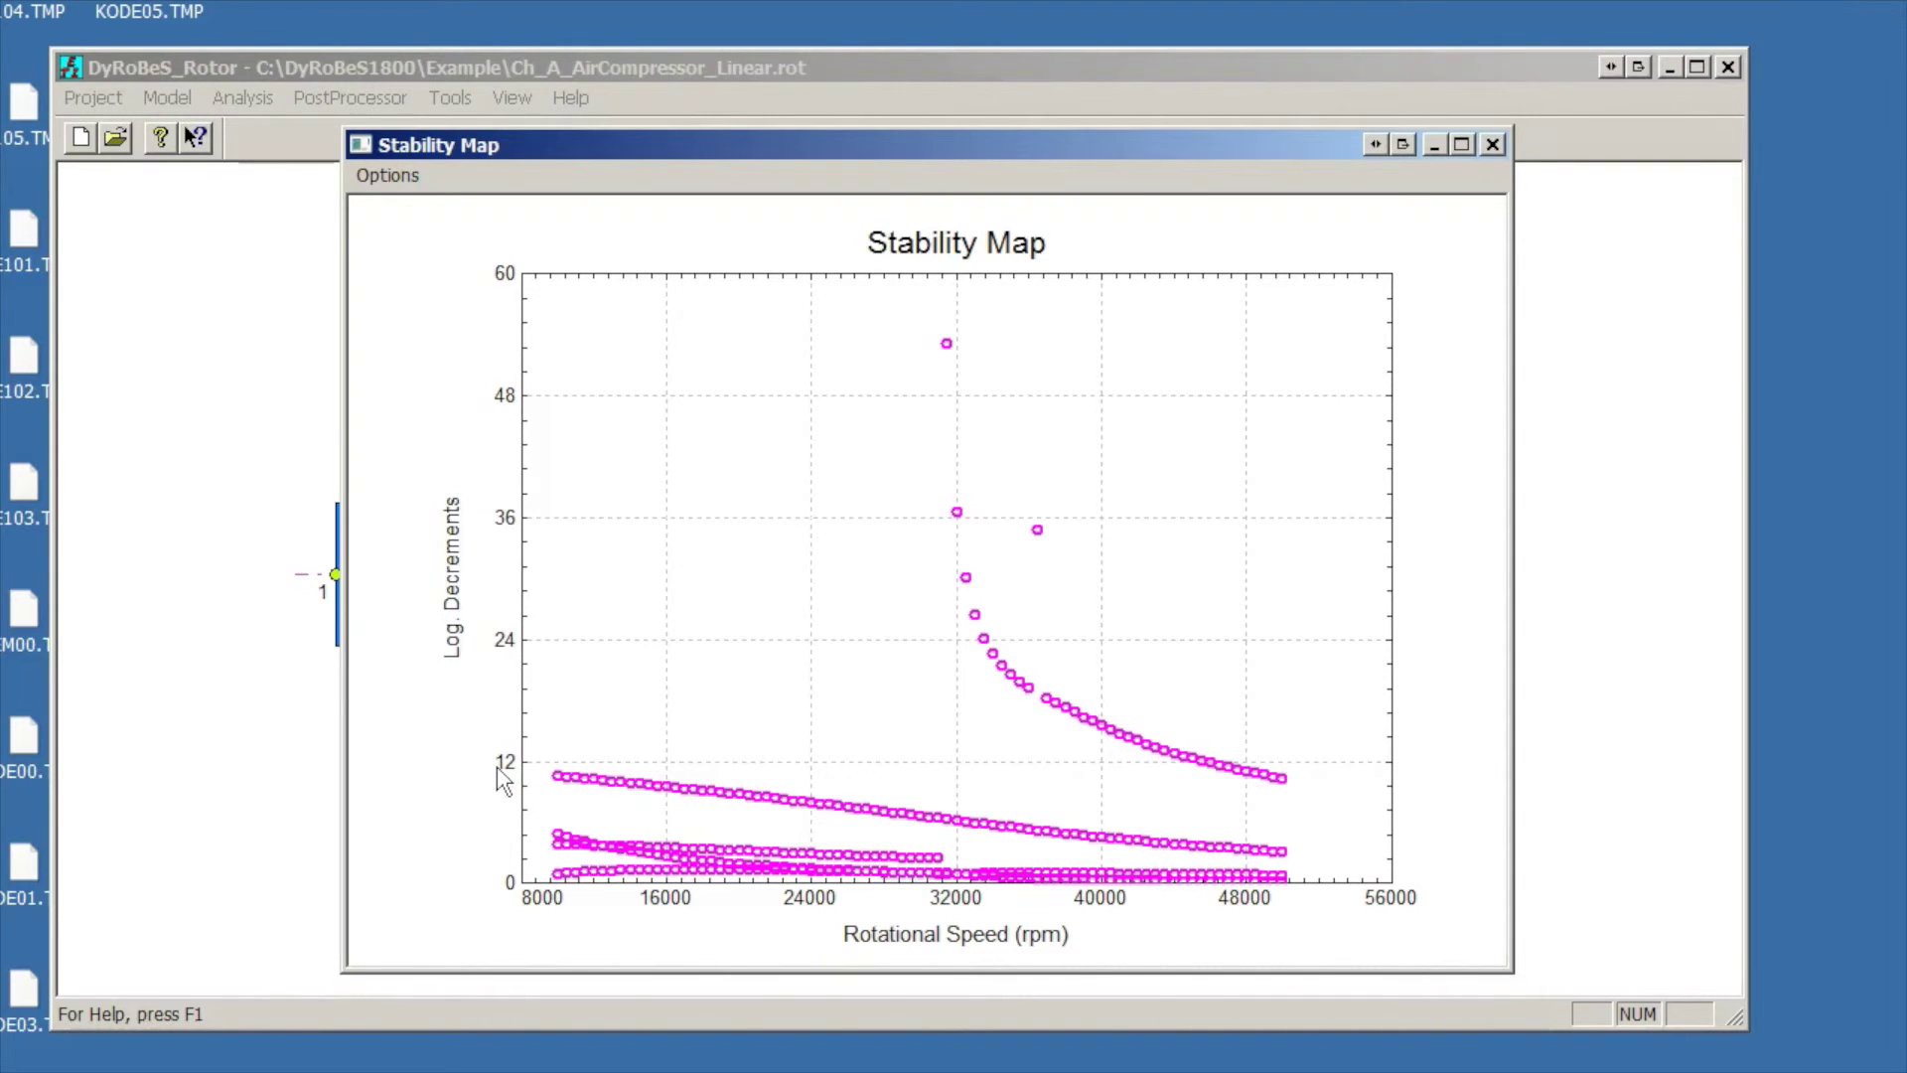
Mark the operating speed at 35000 rpm and set the vertical maximum to 2 in the Stability Map, then close it after review
{"action": "left_click", "coordinate": [387, 176]}
{"action": "left_click", "coordinate": [392, 236]}
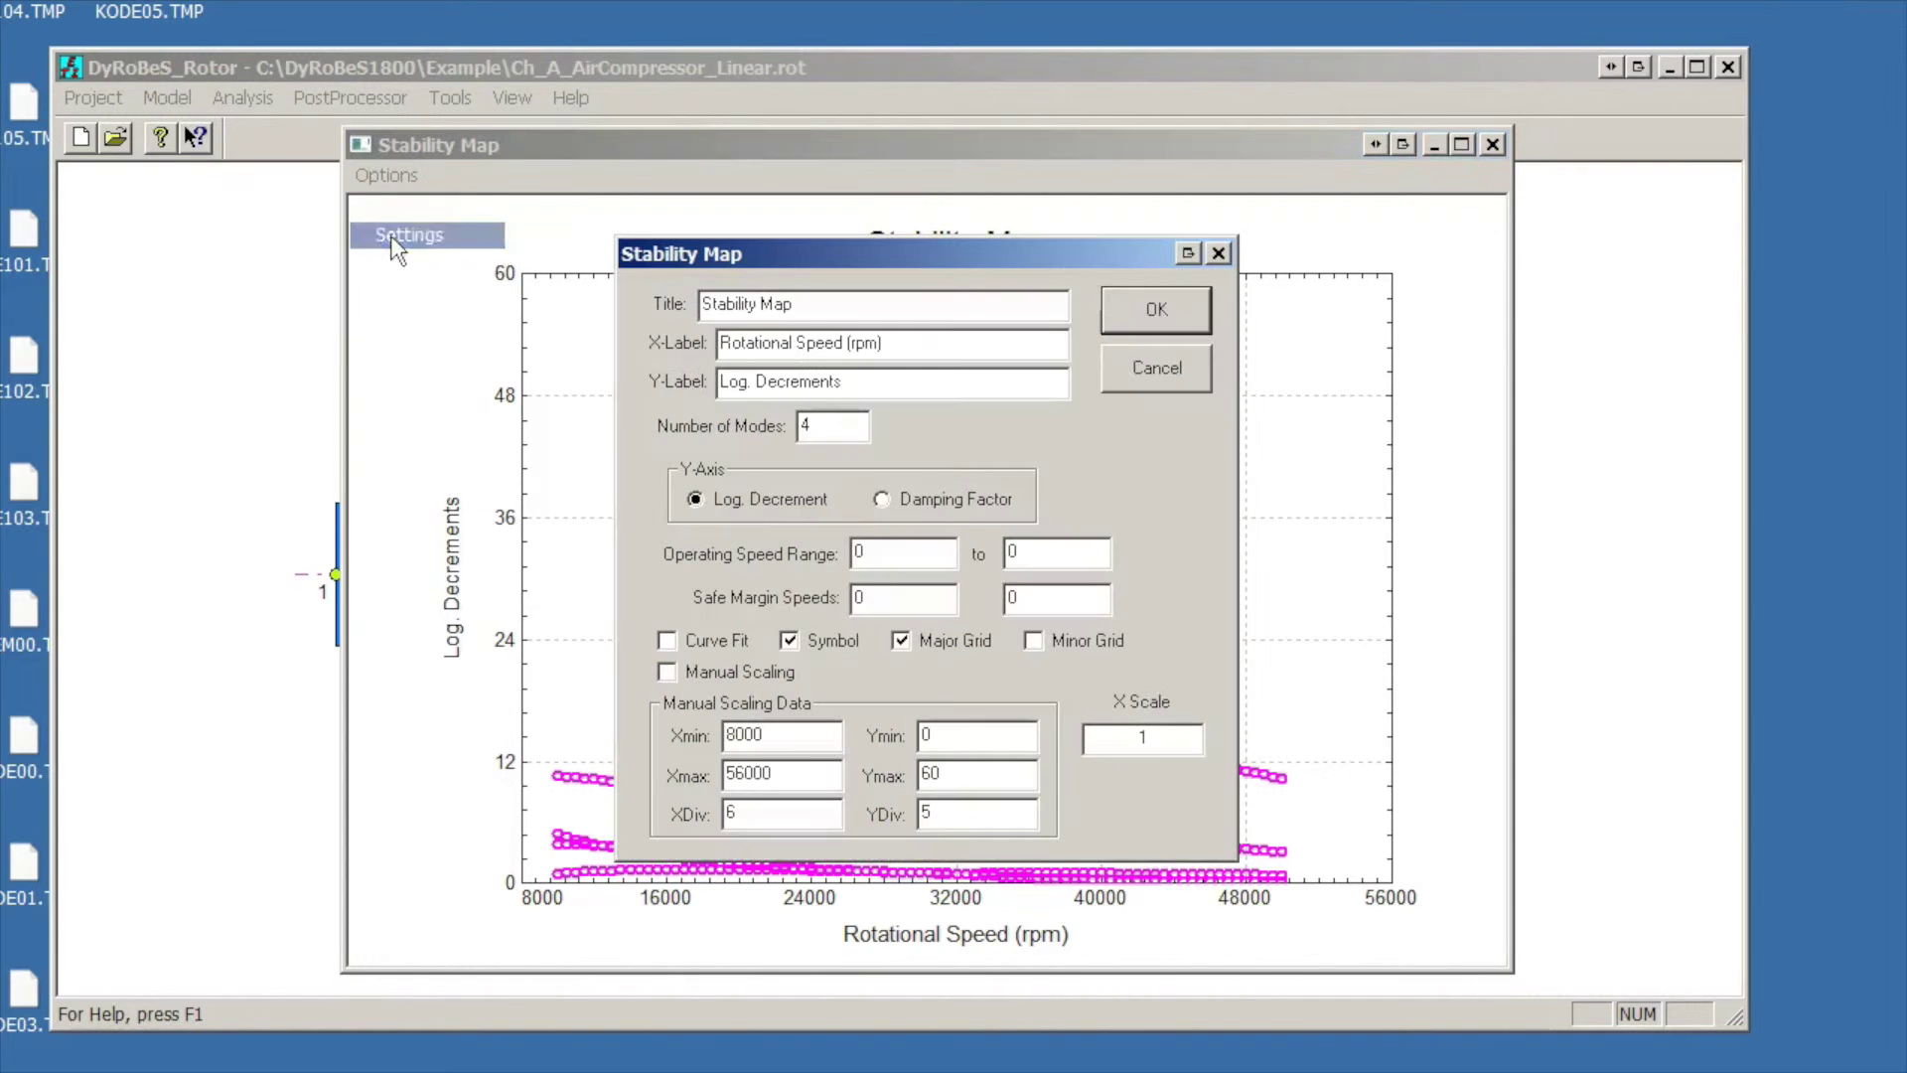
{"action": "left_click_drag", "start_coordinate": [882, 553], "coordinate": [851, 554]}
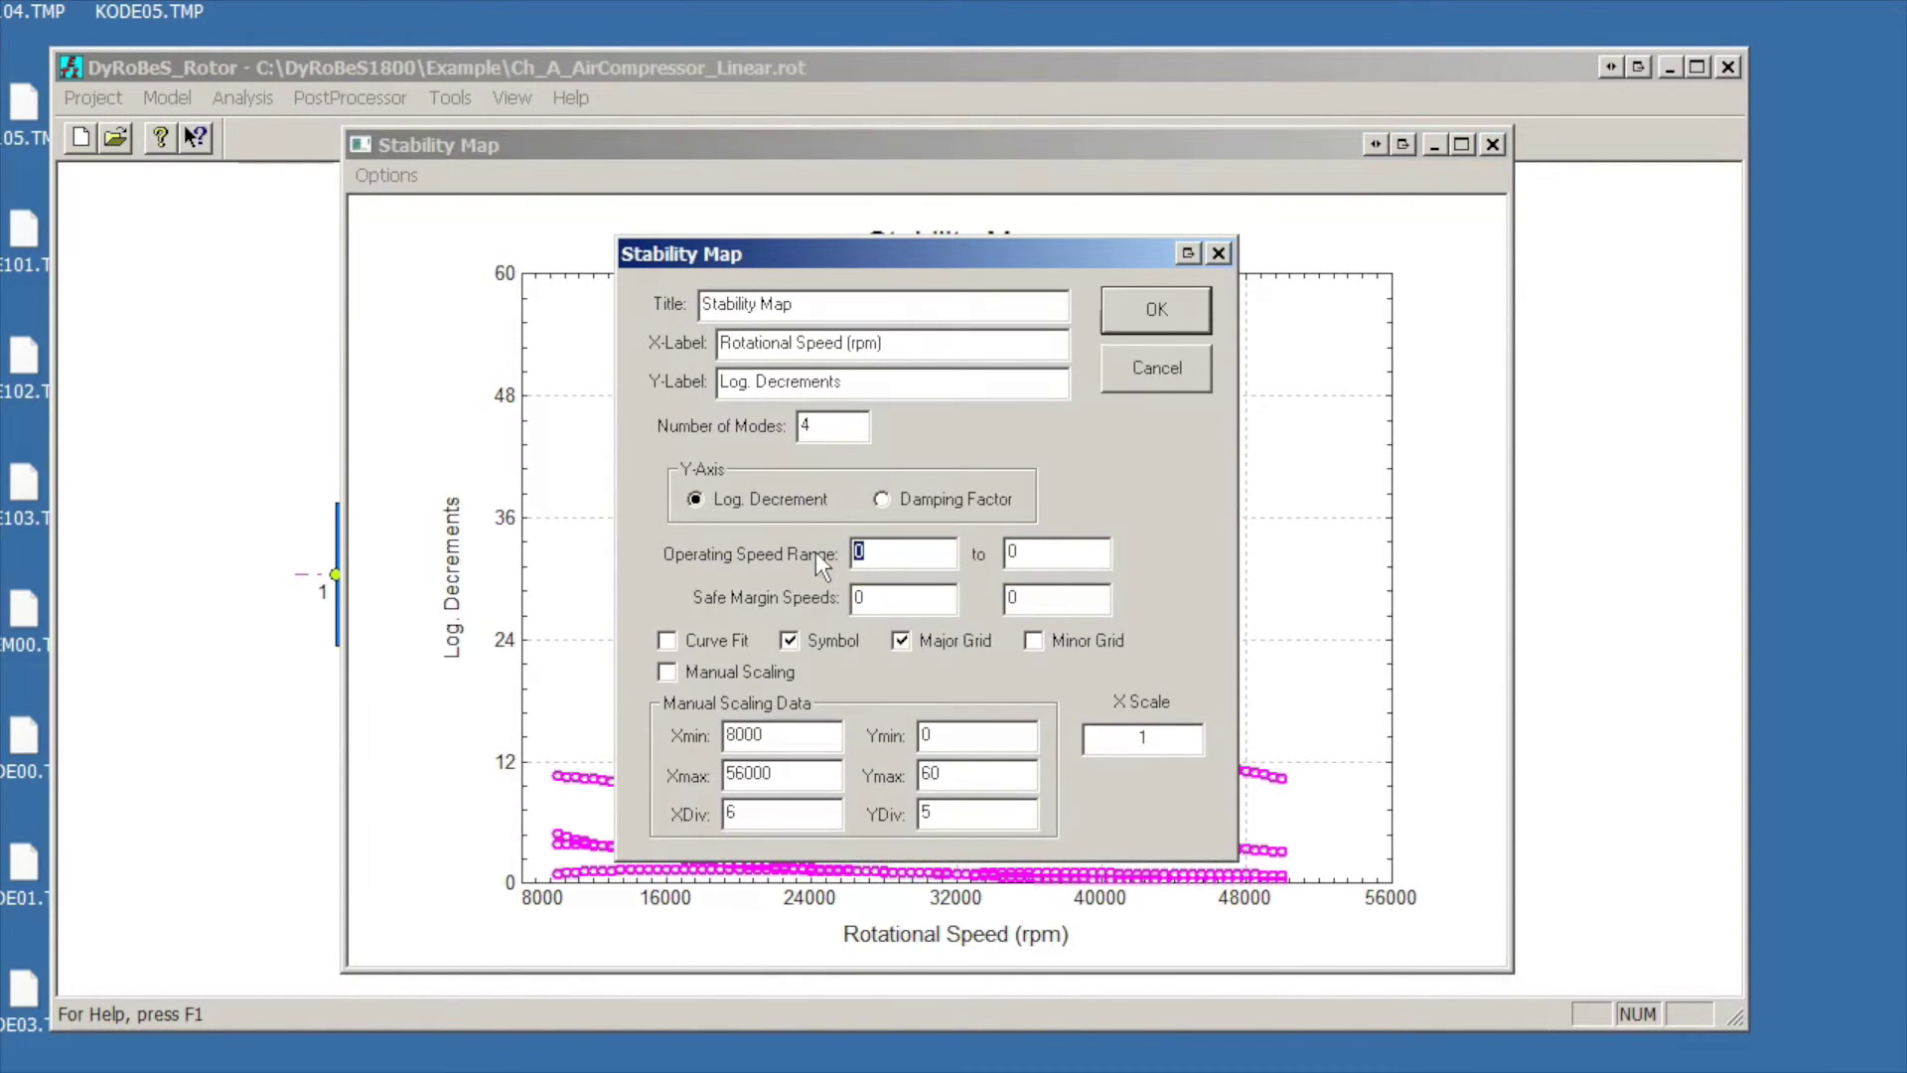
{"action": "type", "text": "35000"}
{"action": "double_click", "coordinate": [956, 771]}
{"action": "type", "text": "2"}
{"action": "left_click", "coordinate": [1184, 320]}
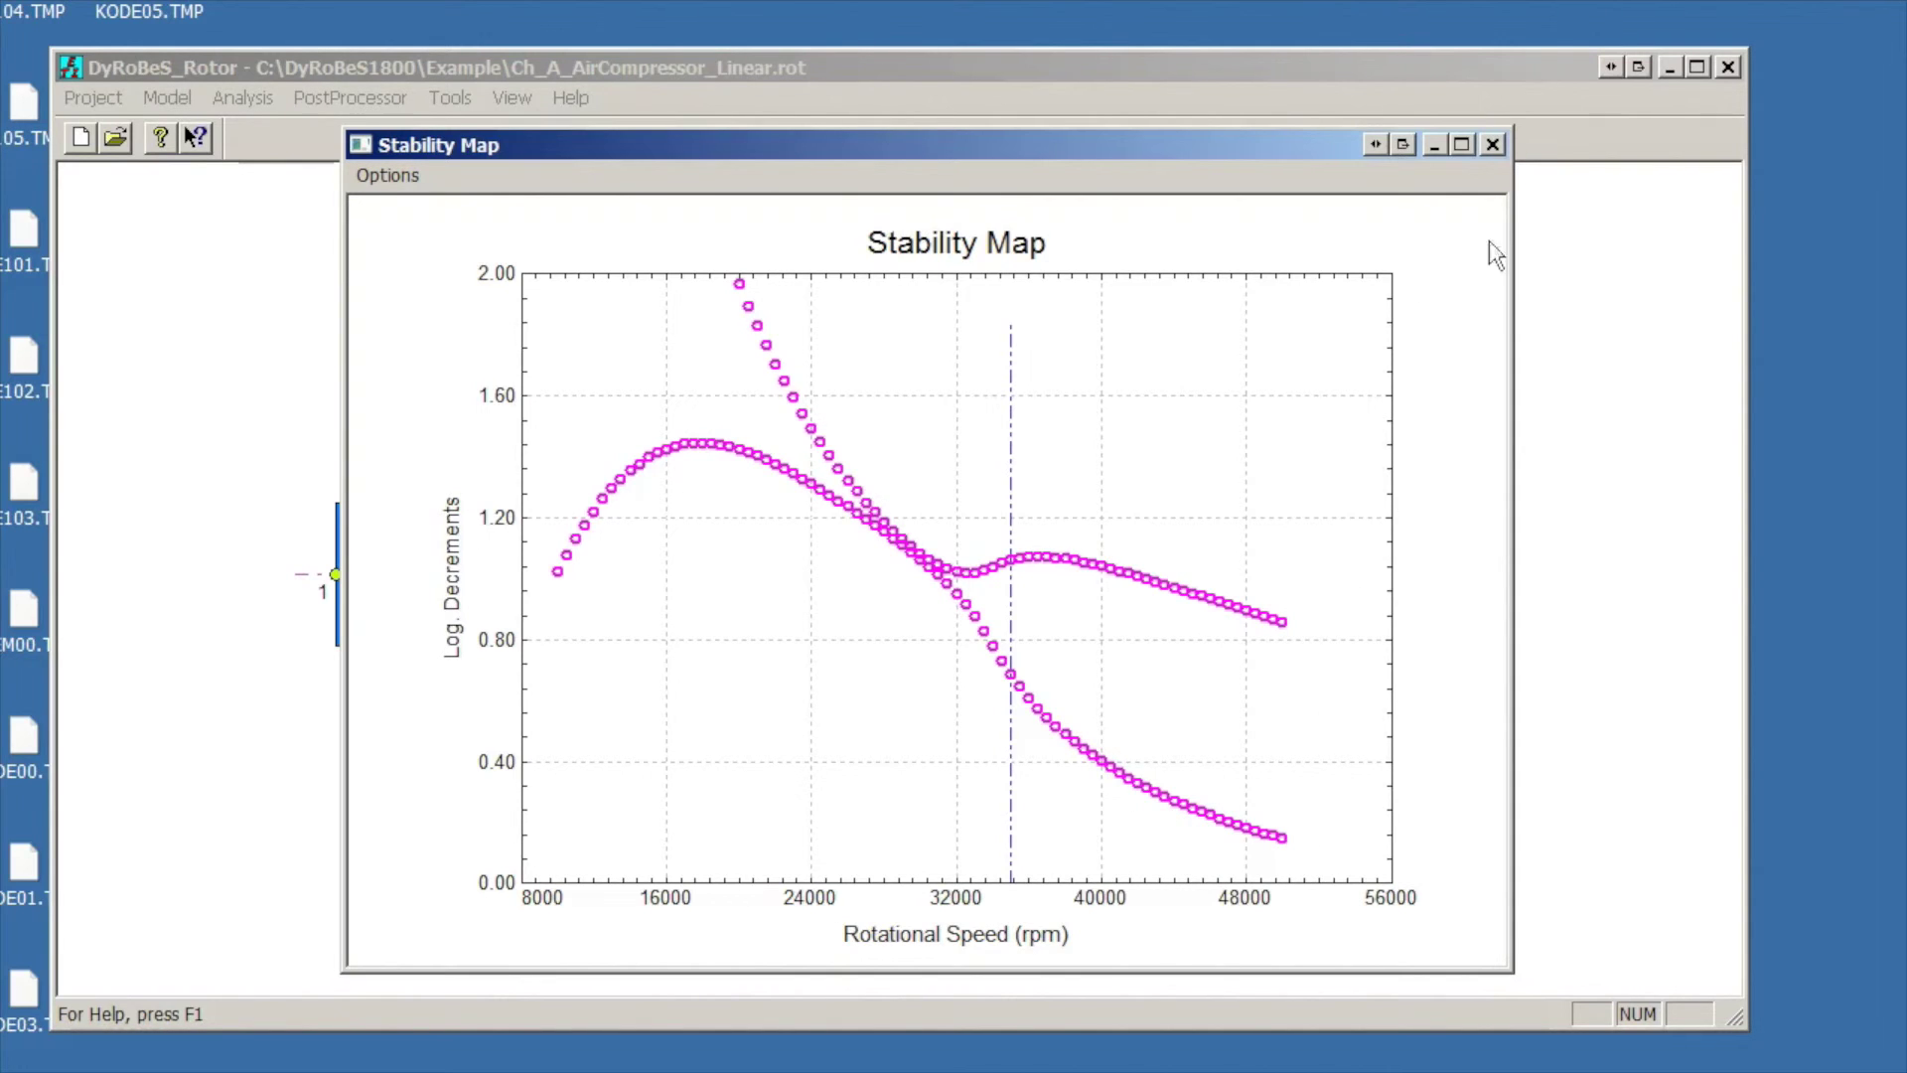
{"action": "left_click", "coordinate": [1495, 144]}
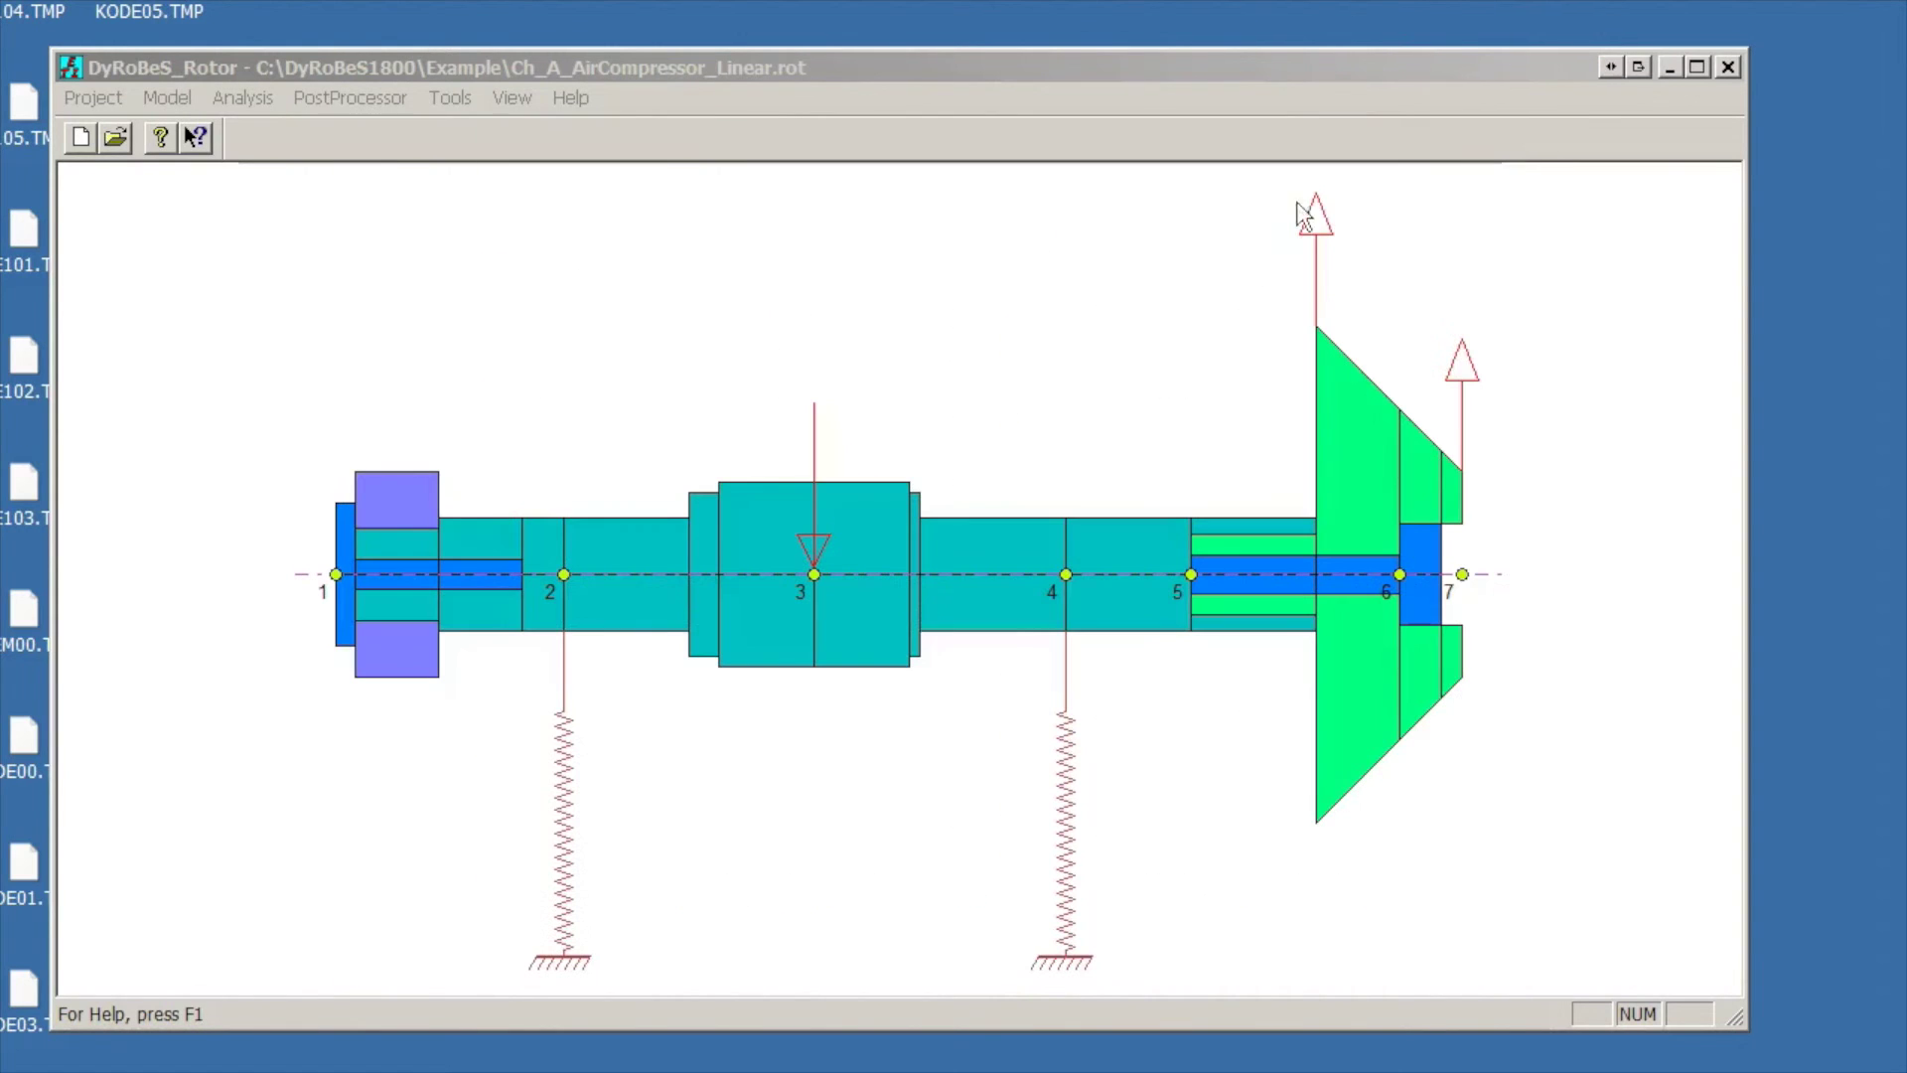
Display the 3D precessional mode shape from the whirl speed and stability results and enlarge its window
{"action": "left_click", "coordinate": [337, 98]}
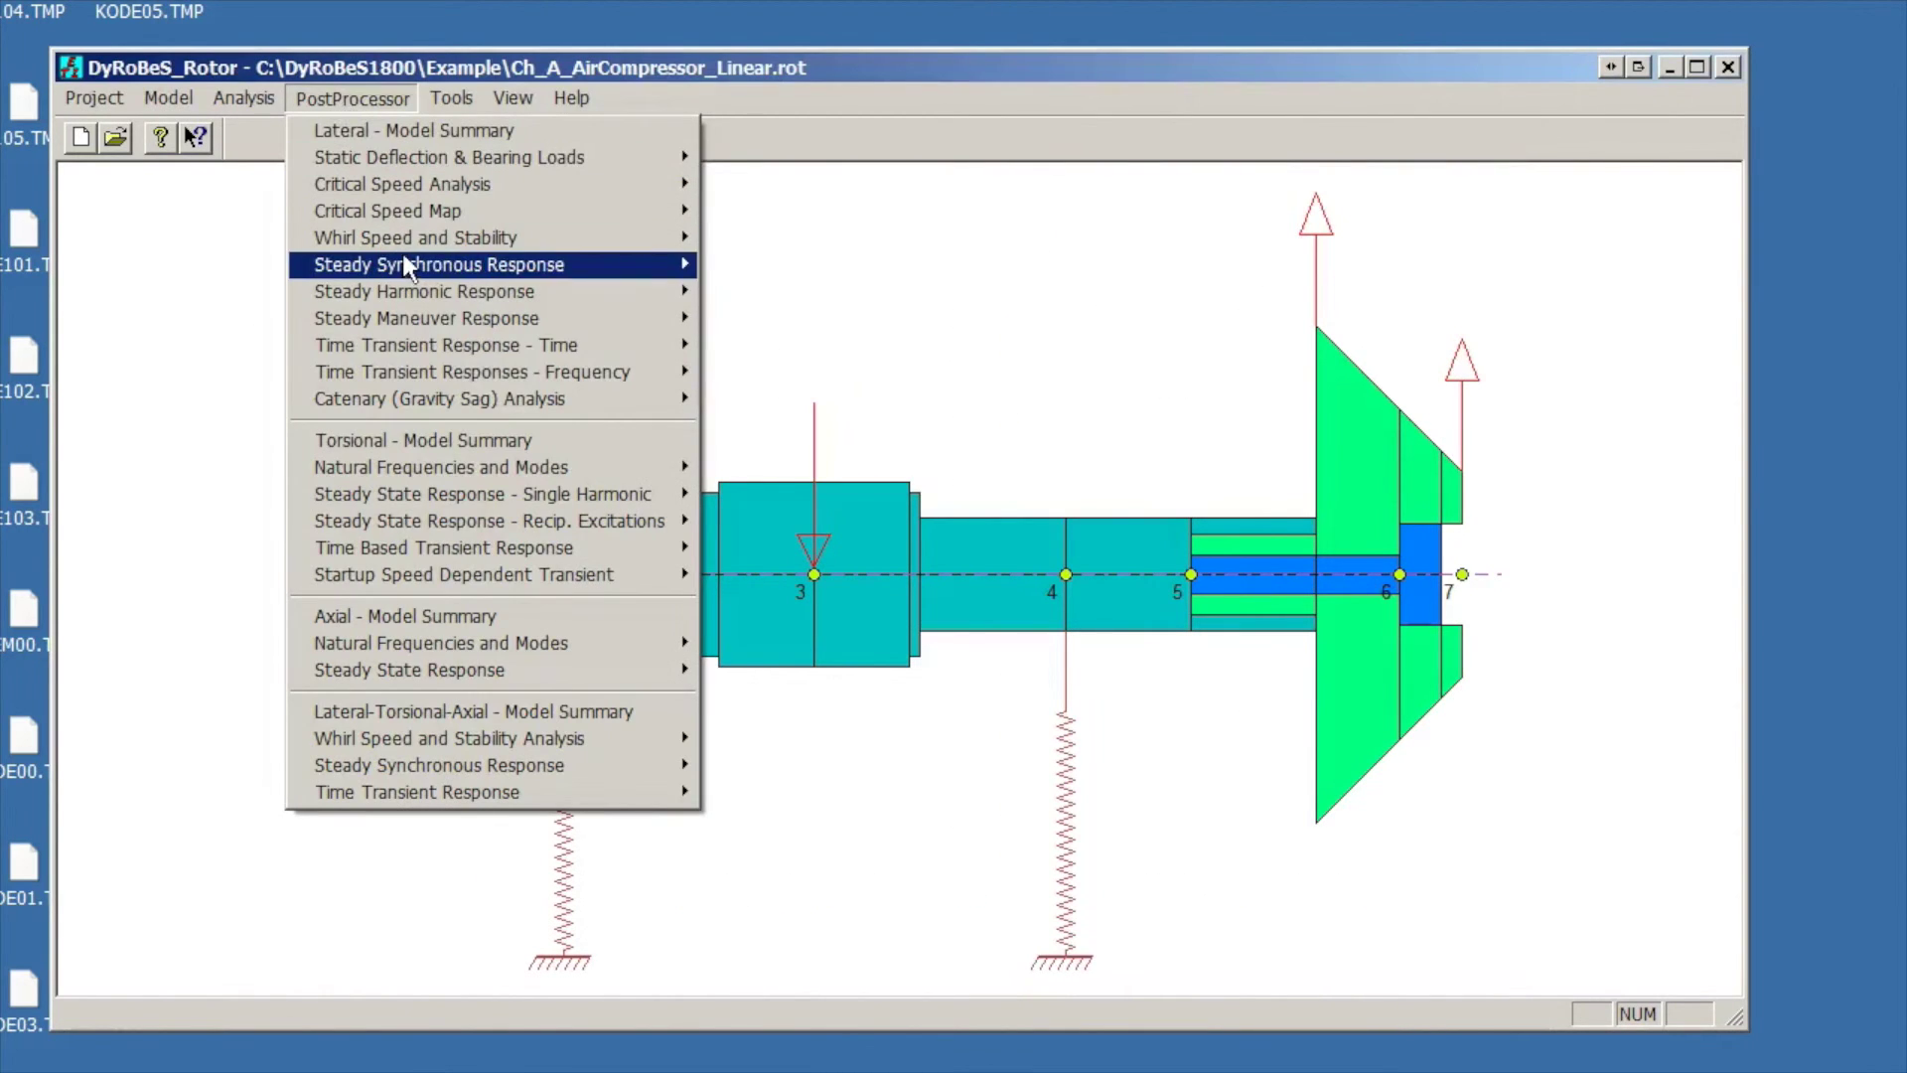
{"action": "mouse_move", "coordinate": [402, 256]}
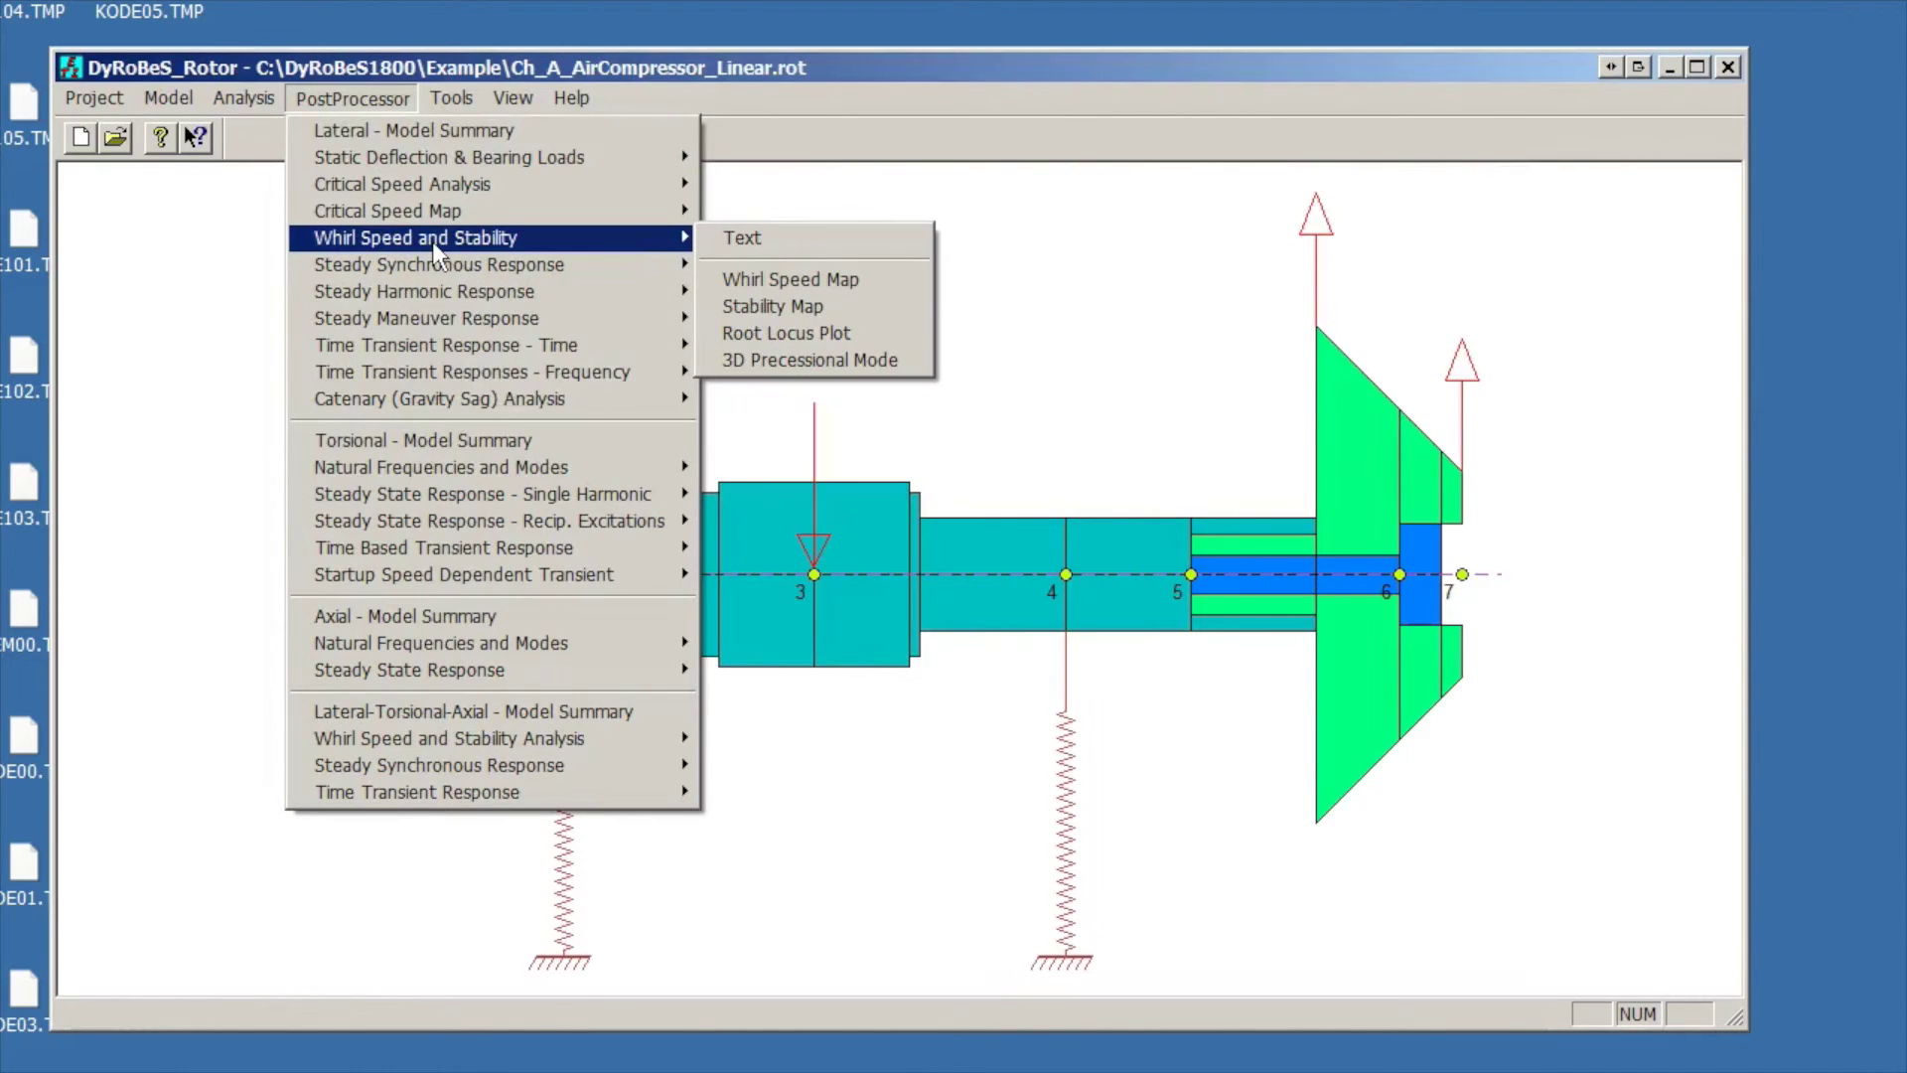
{"action": "left_click", "coordinate": [843, 360]}
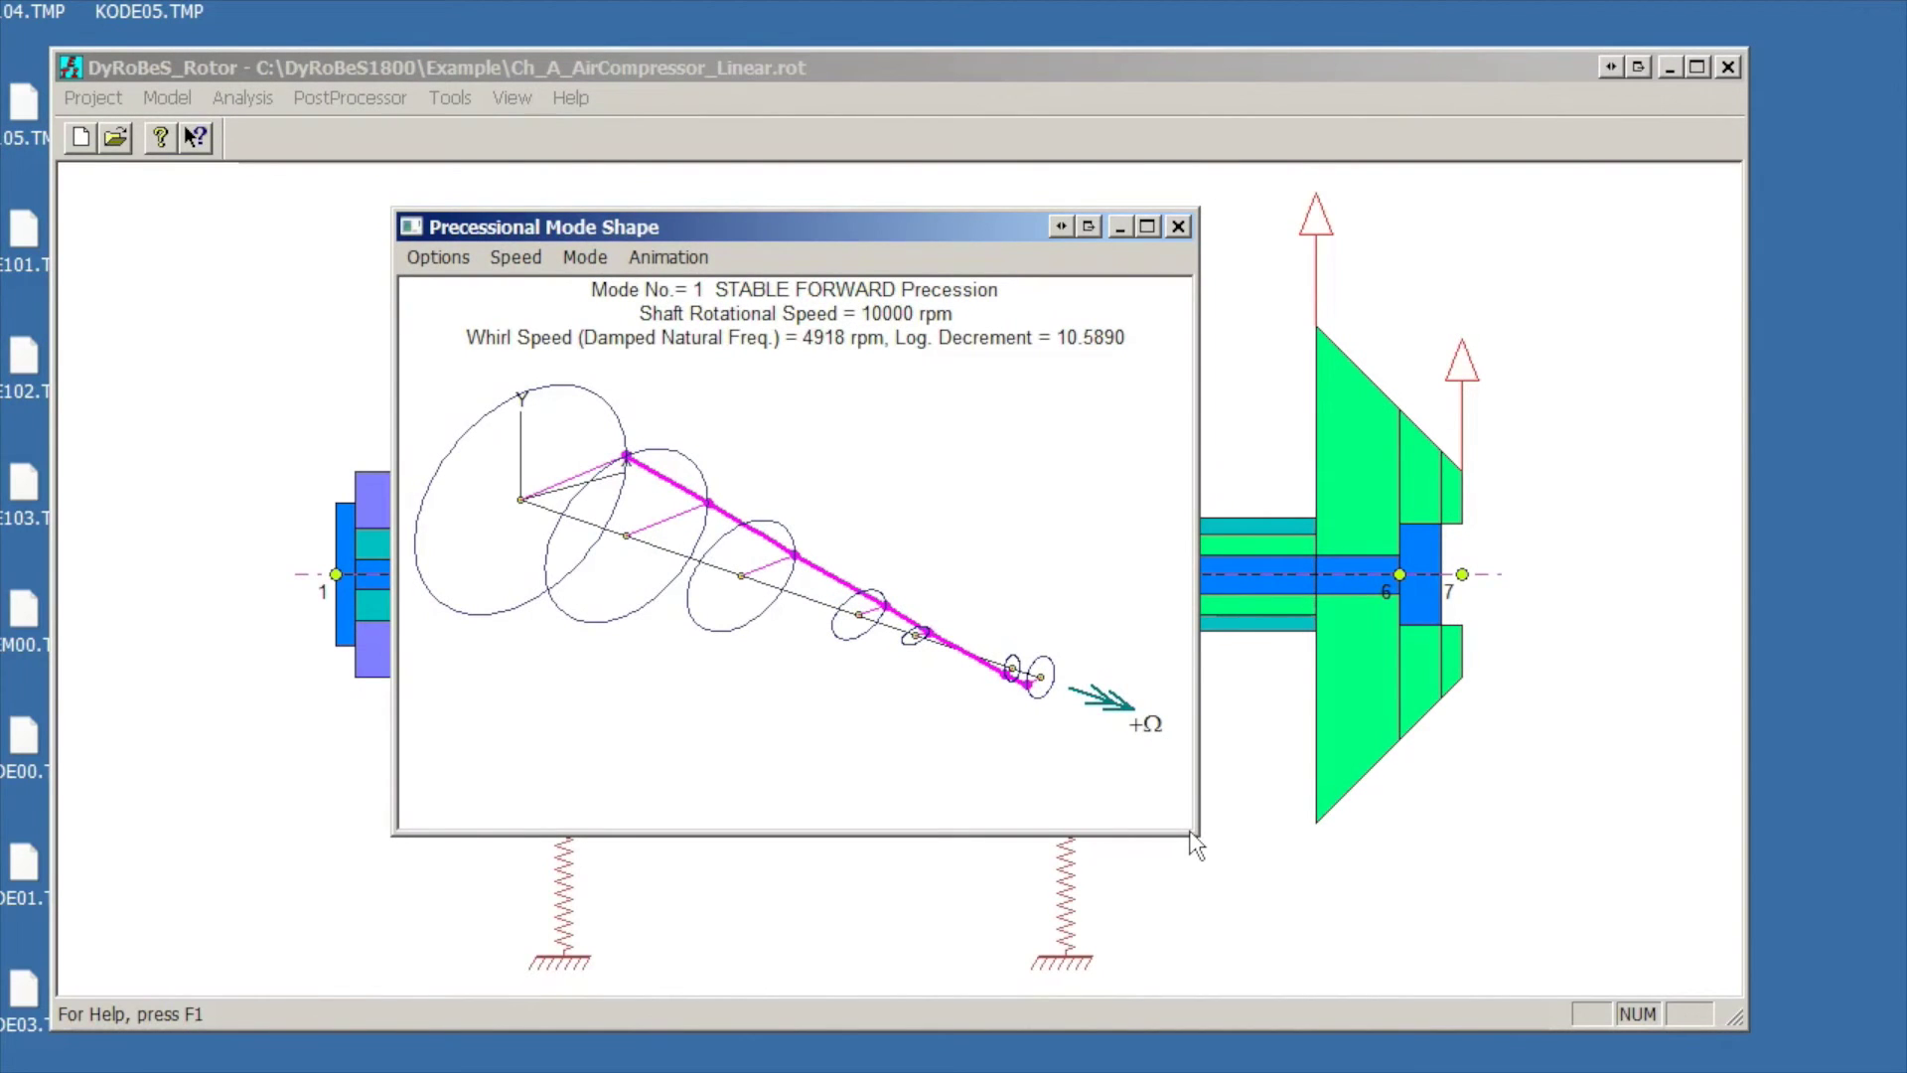
{"action": "left_click_drag", "start_coordinate": [1193, 840], "coordinate": [1440, 964]}
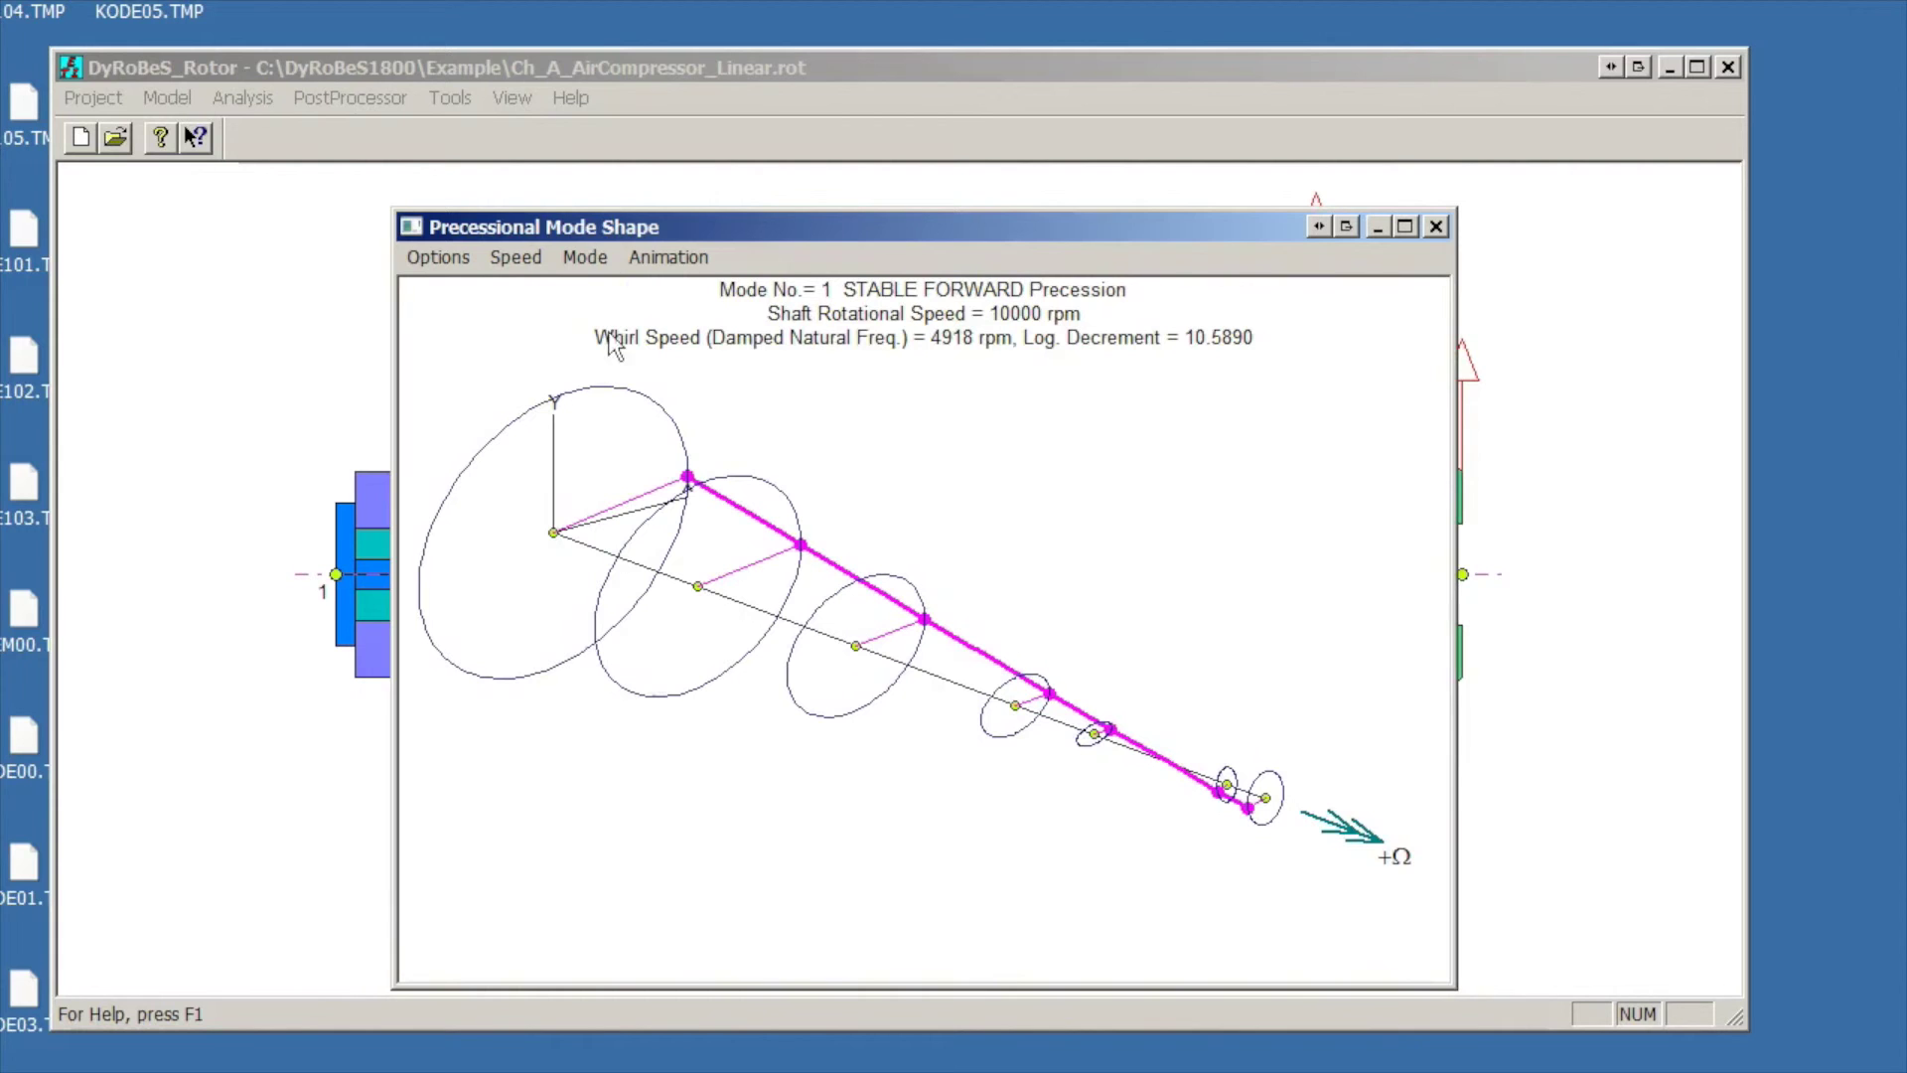
Set the shaft speed of the precessional mode shape to 50000 rpm in its display settings
{"action": "left_click", "coordinate": [468, 261]}
{"action": "left_click", "coordinate": [475, 313]}
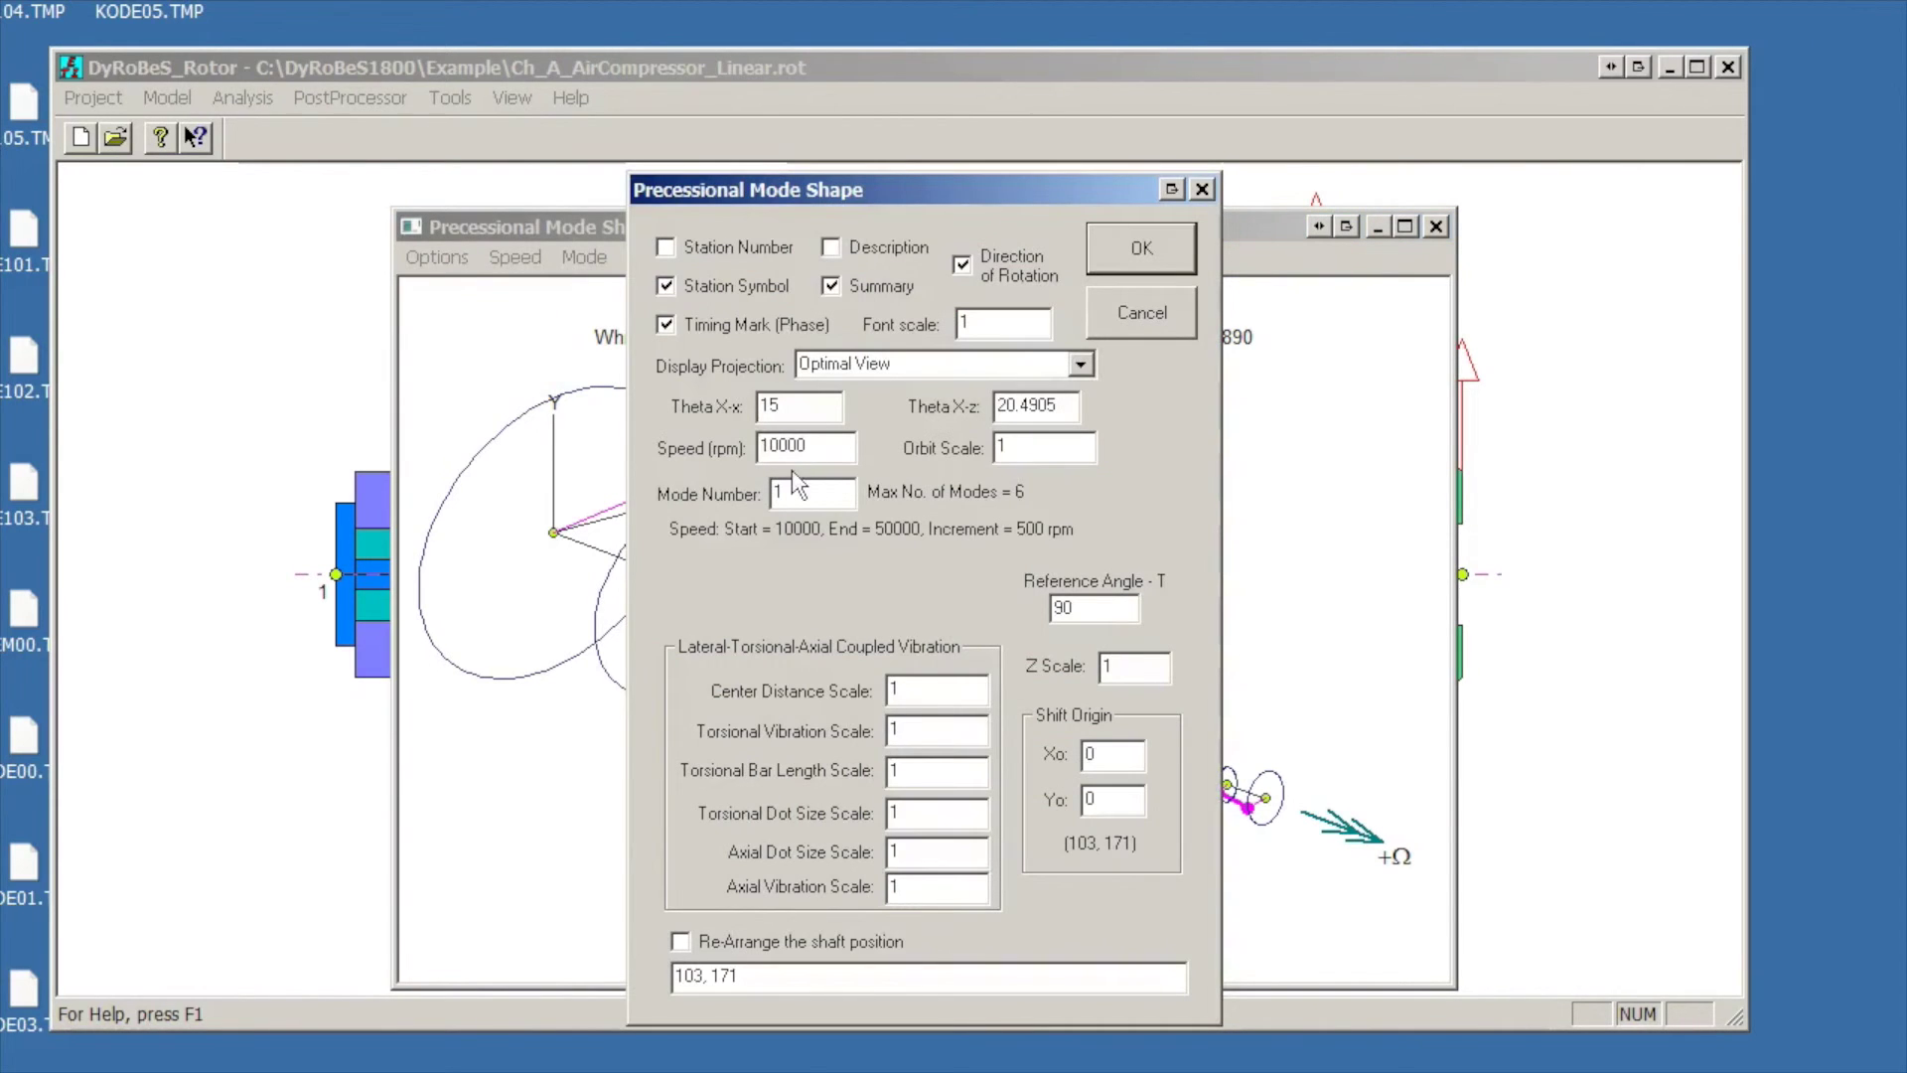
{"action": "left_click_drag", "start_coordinate": [772, 447], "coordinate": [758, 447]}
{"action": "type", "text": "5"}
{"action": "left_click", "coordinate": [1117, 251]}
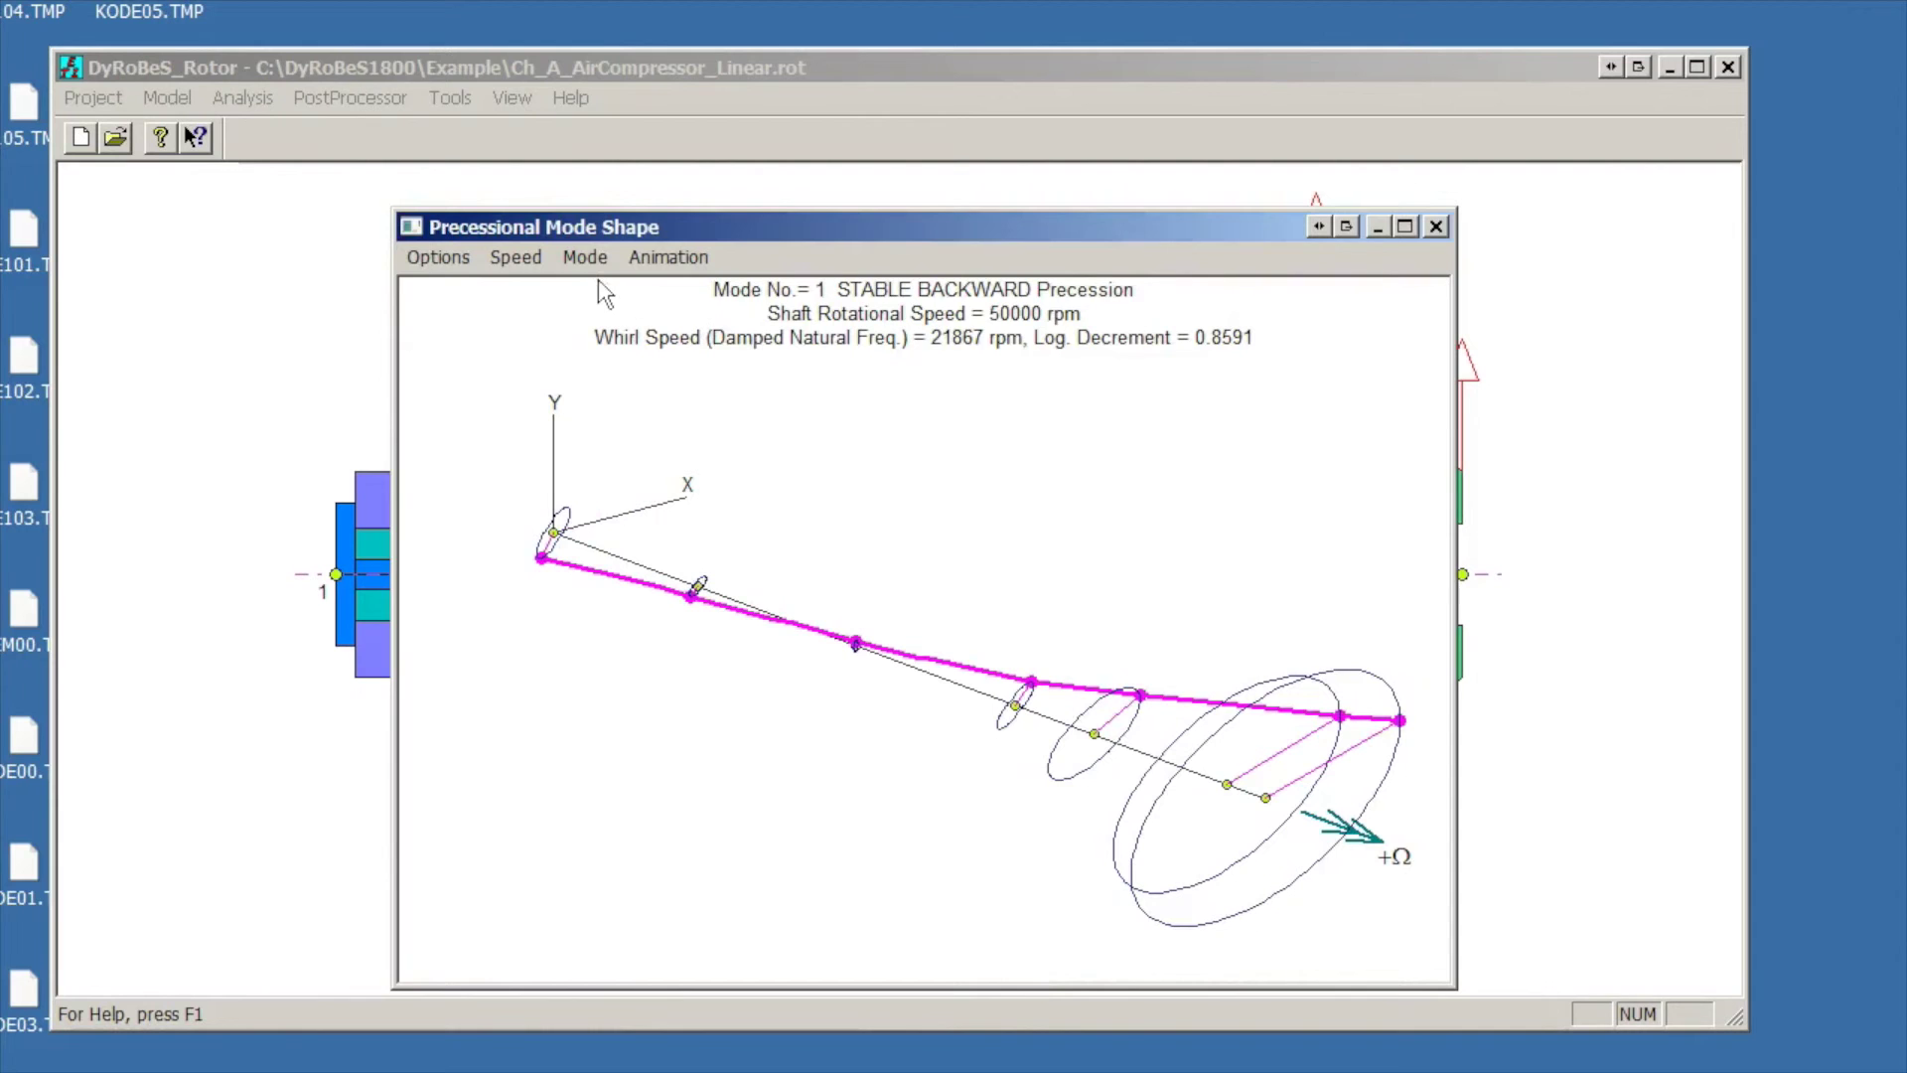
Animate the mode 1 shape with a 50 msec time delay and 18 frames
{"action": "left_click", "coordinate": [679, 260]}
{"action": "left_click", "coordinate": [680, 284]}
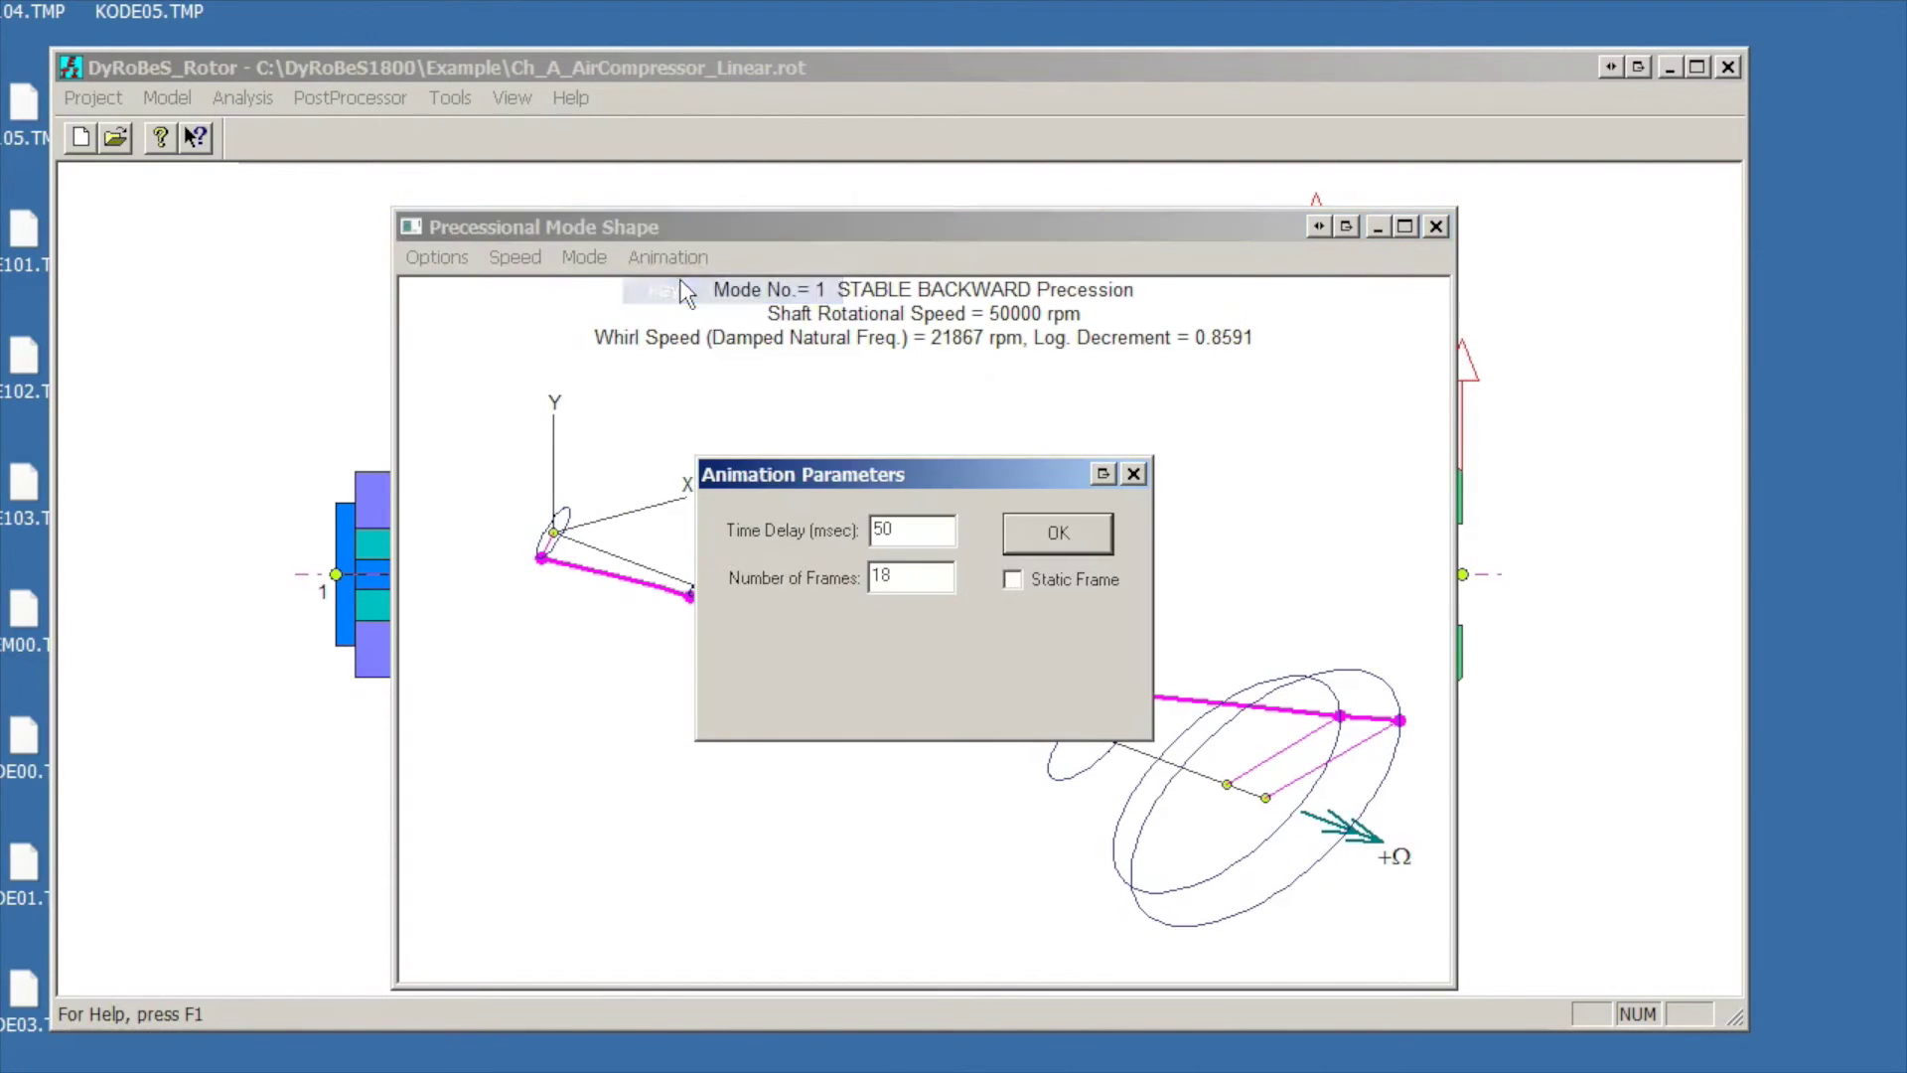
{"action": "left_click", "coordinate": [1058, 533]}
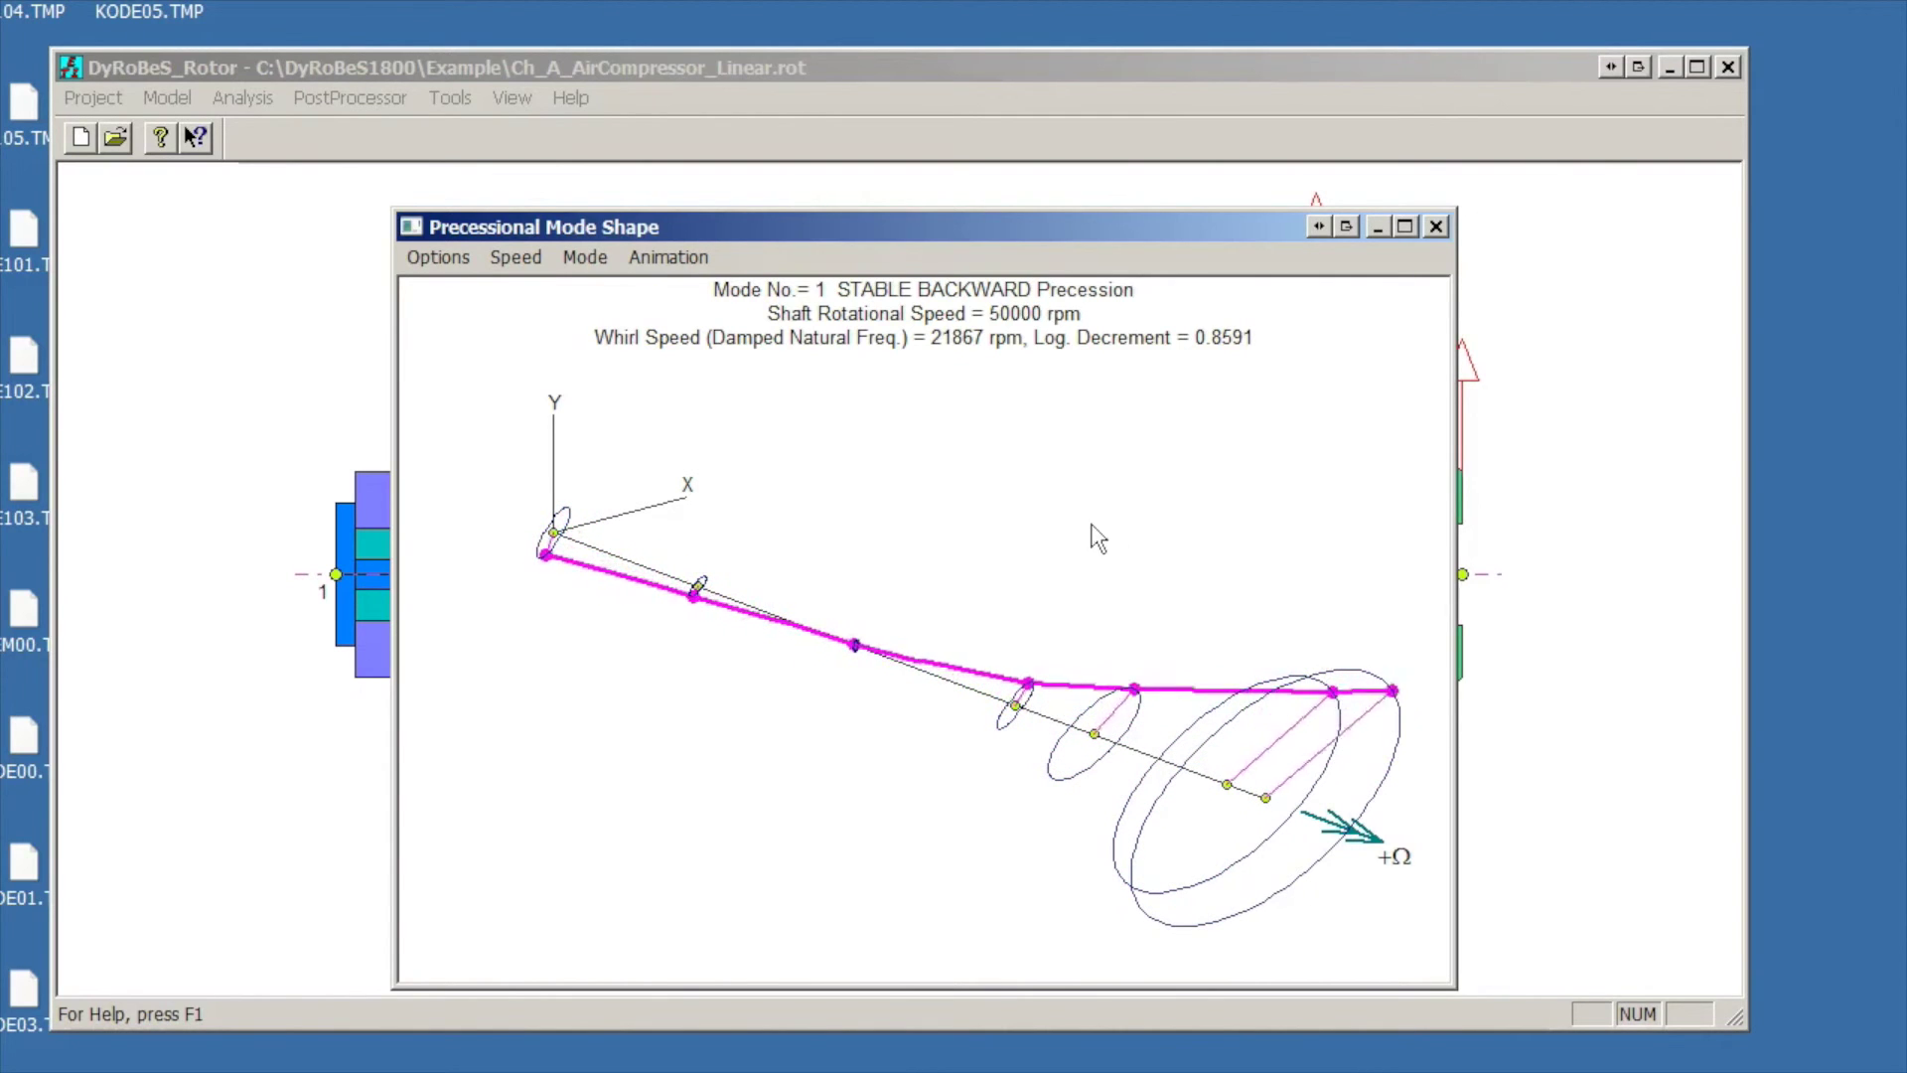
Step the animated mode shape up from mode 1 to mode 4 and back down to mode 2, then stop the animation
{"action": "left_click", "coordinate": [562, 259]}
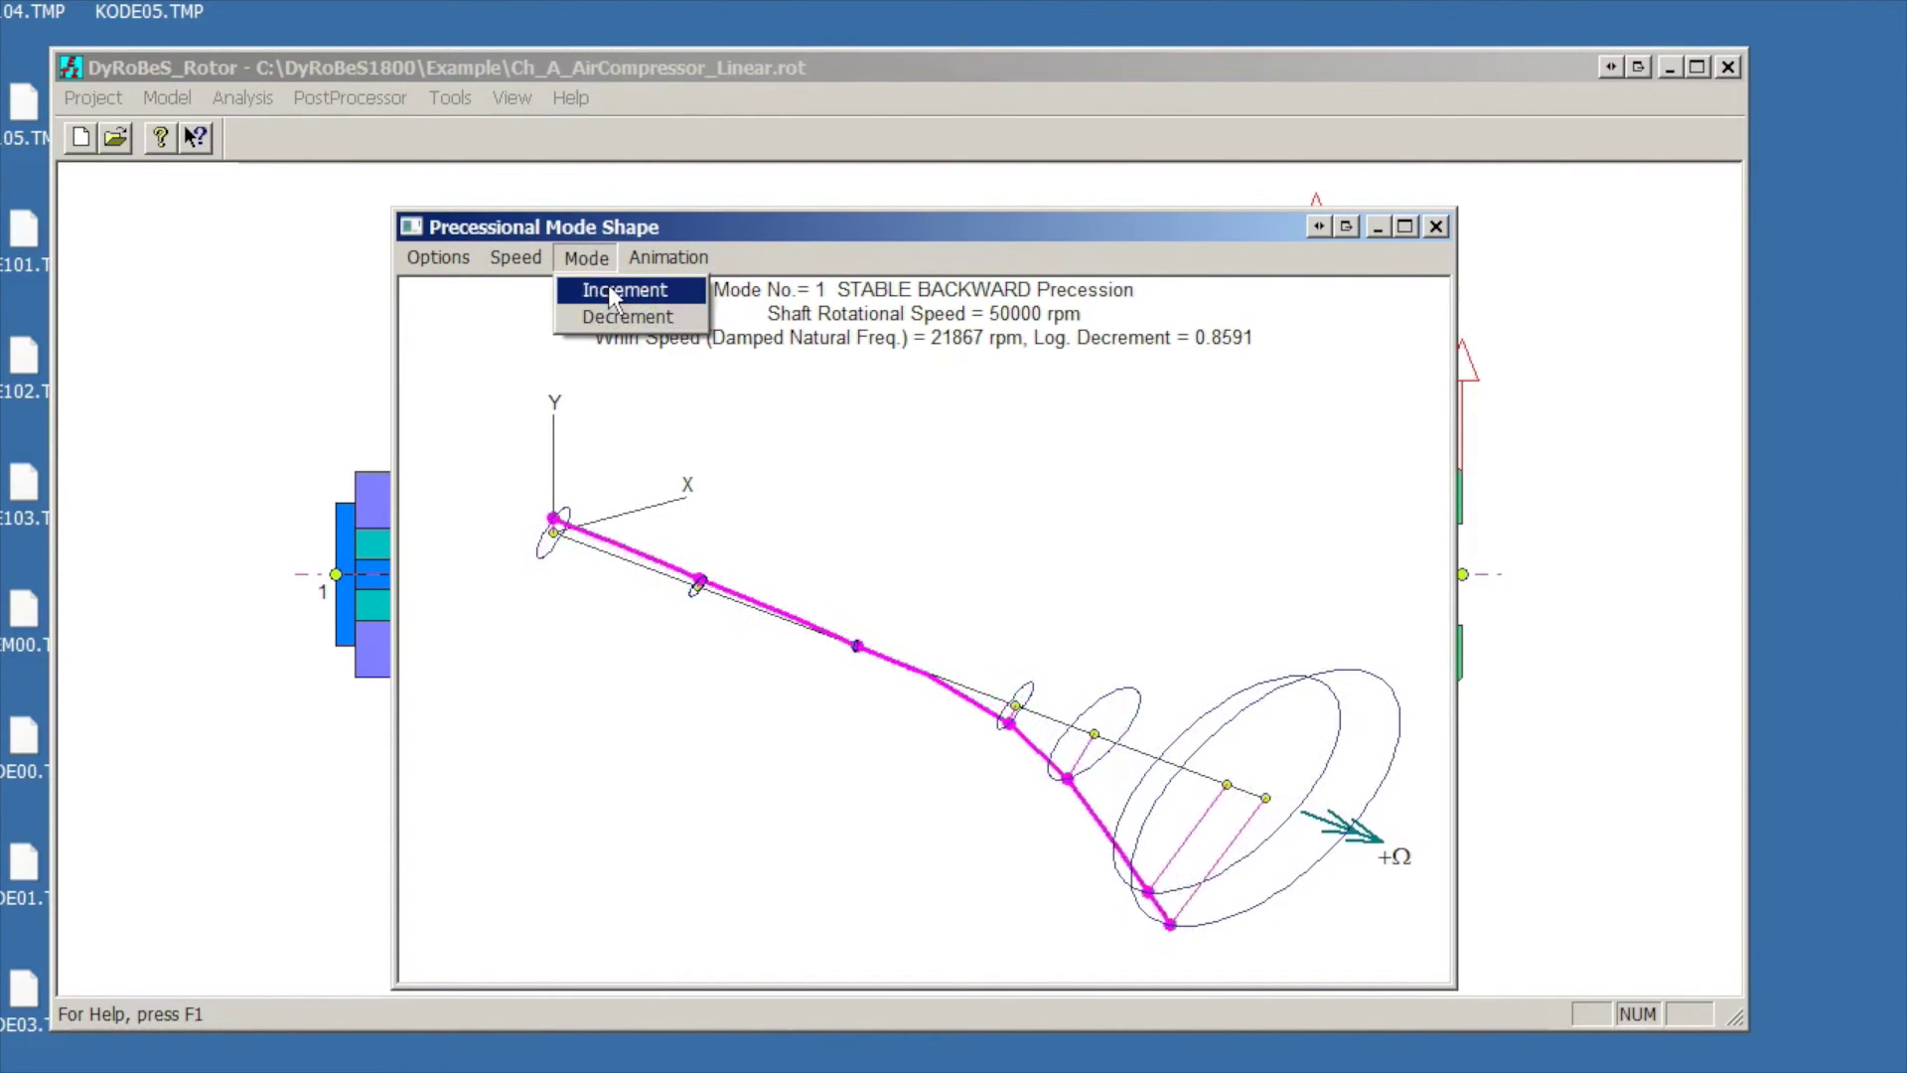
{"action": "left_click", "coordinate": [609, 290]}
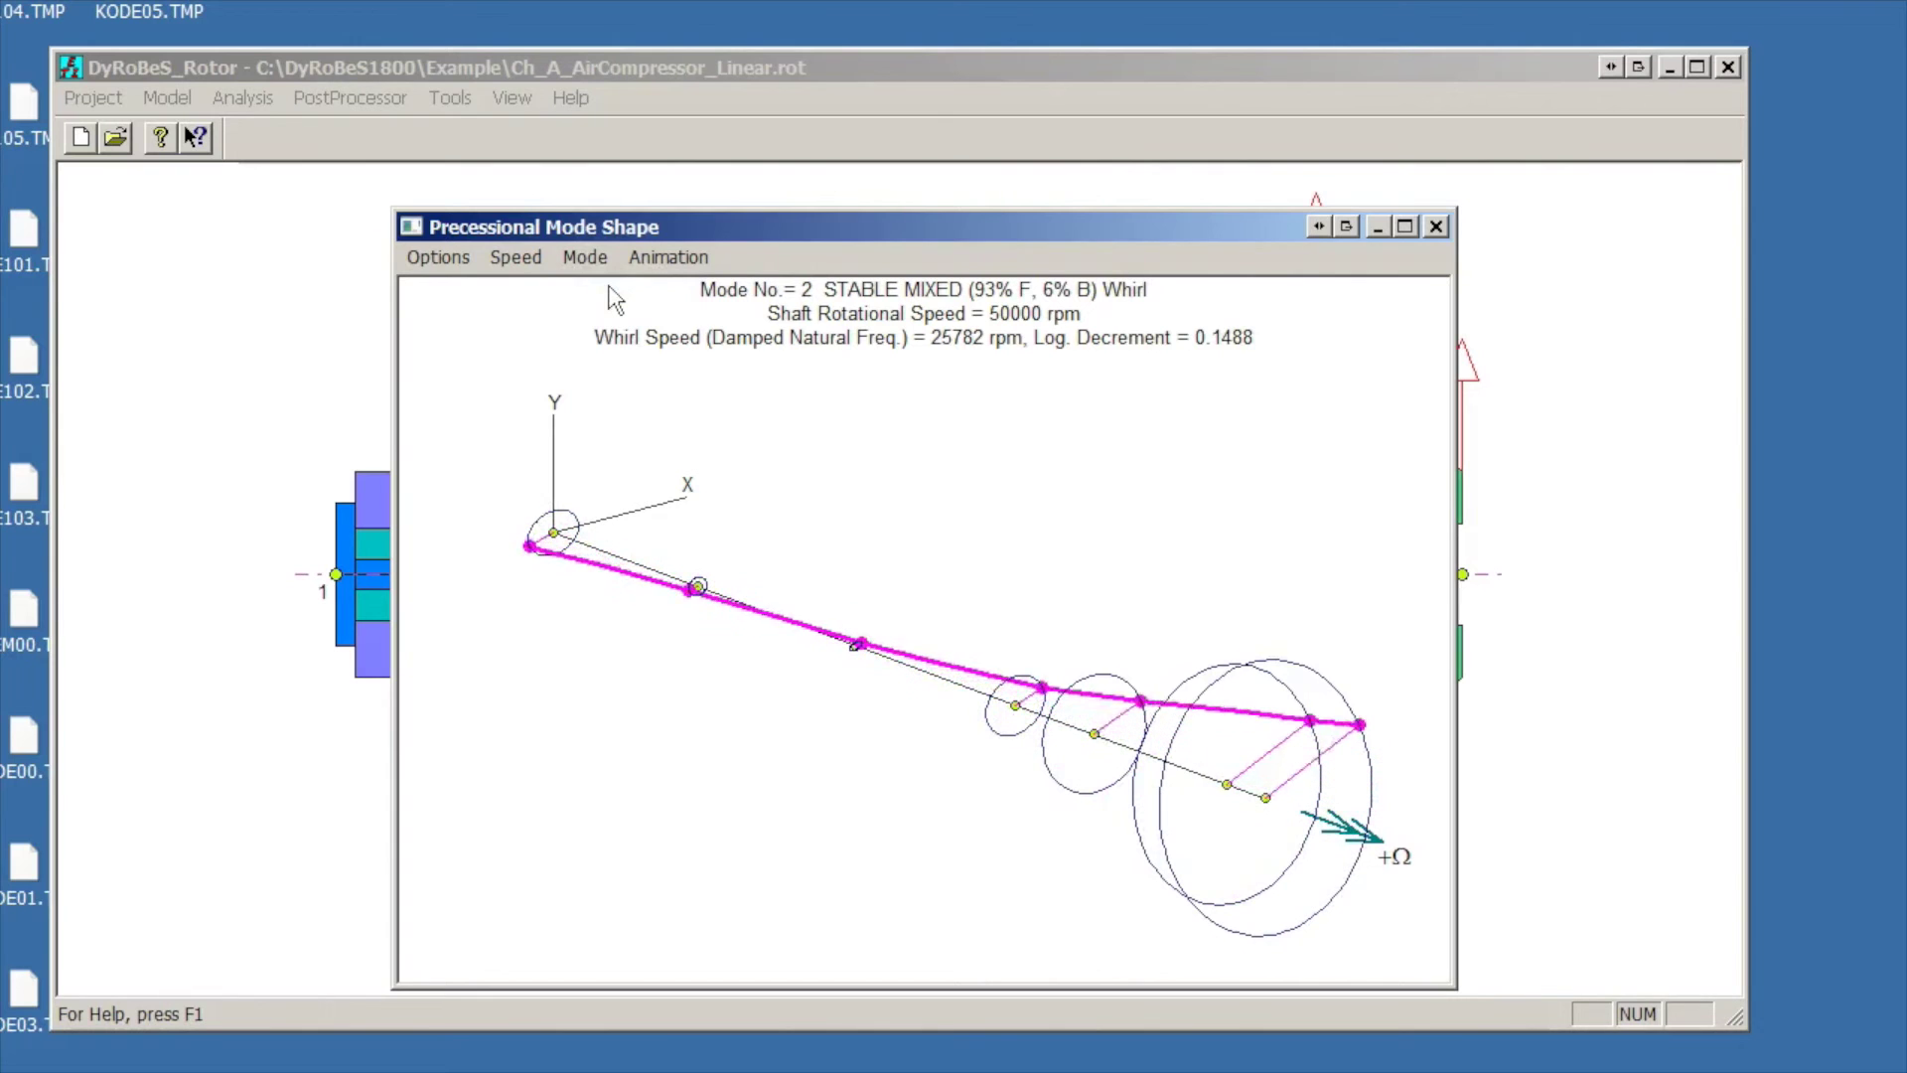
{"action": "left_click", "coordinate": [584, 255]}
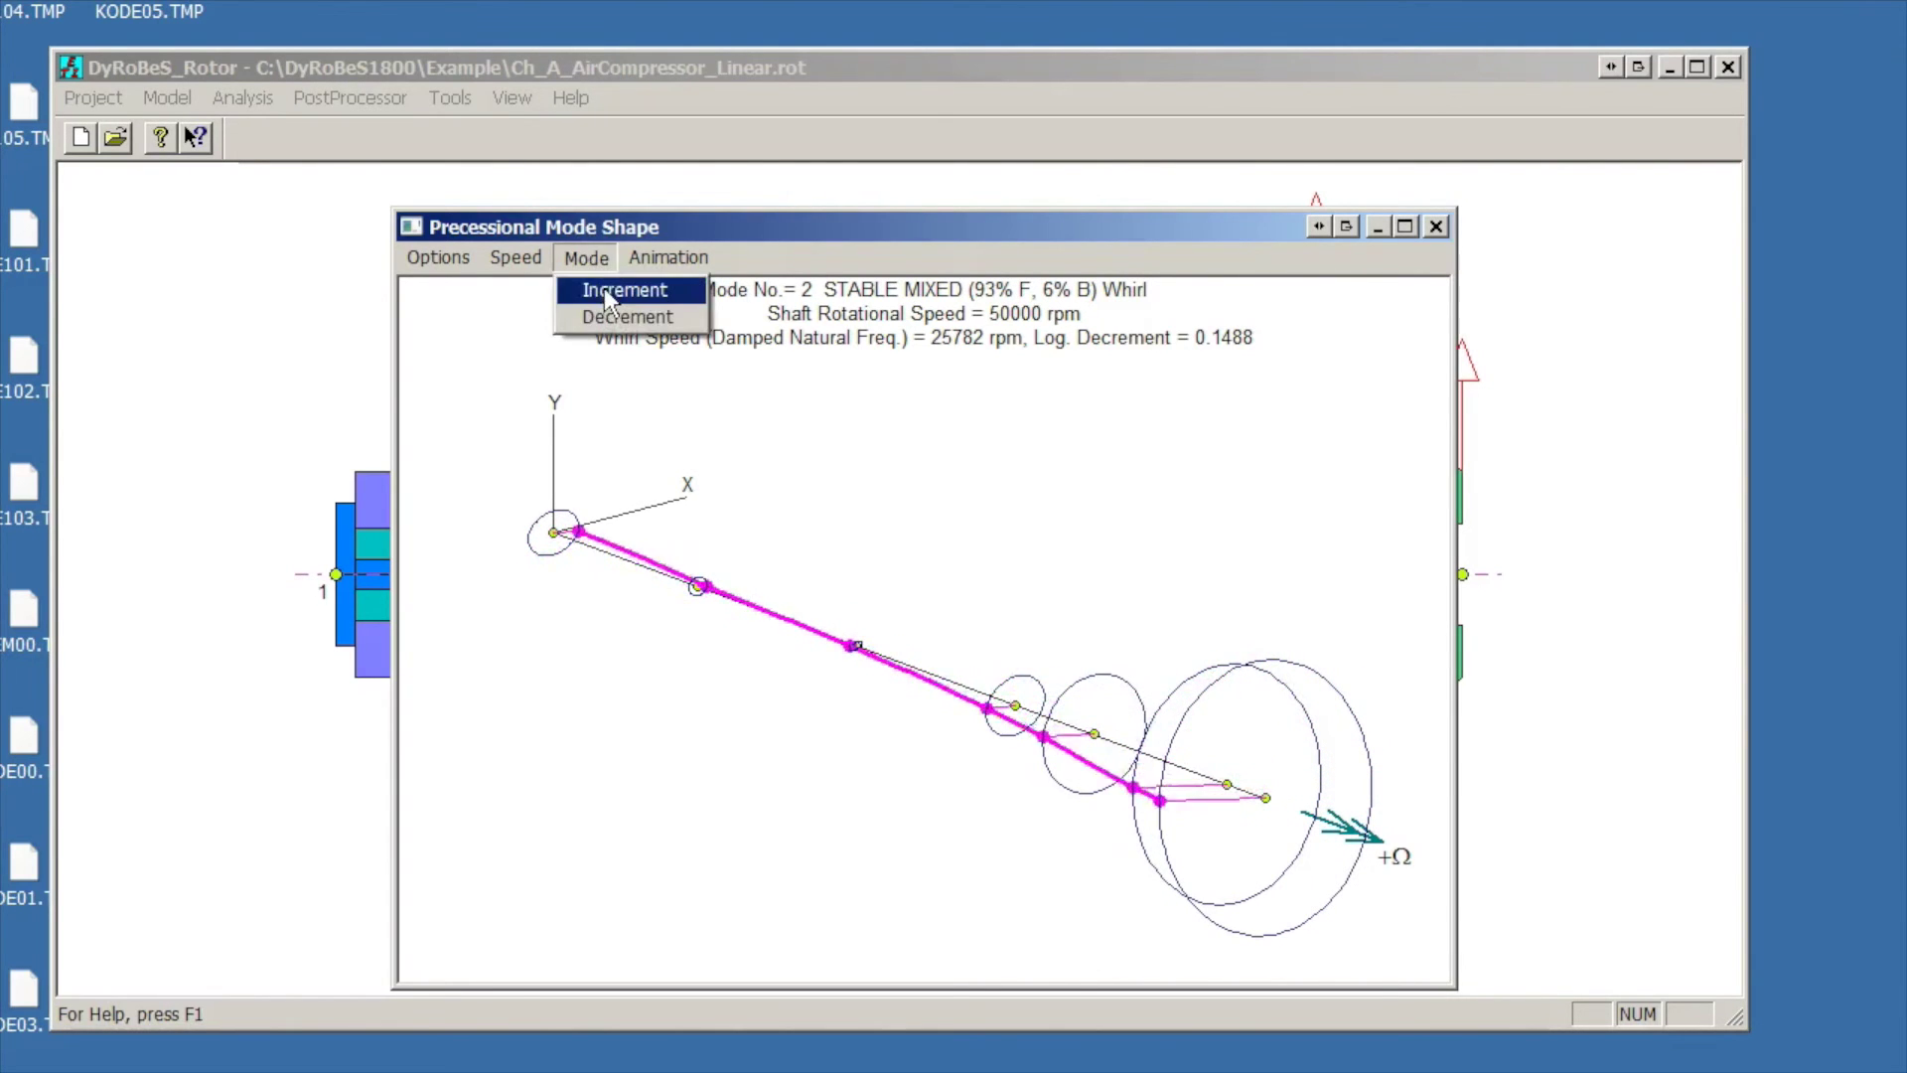
{"action": "left_click", "coordinate": [604, 289]}
{"action": "left_click", "coordinate": [588, 257]}
{"action": "left_click", "coordinate": [606, 288]}
{"action": "left_click", "coordinate": [592, 261]}
{"action": "left_click", "coordinate": [618, 315]}
{"action": "left_click", "coordinate": [592, 263]}
{"action": "left_click", "coordinate": [618, 316]}
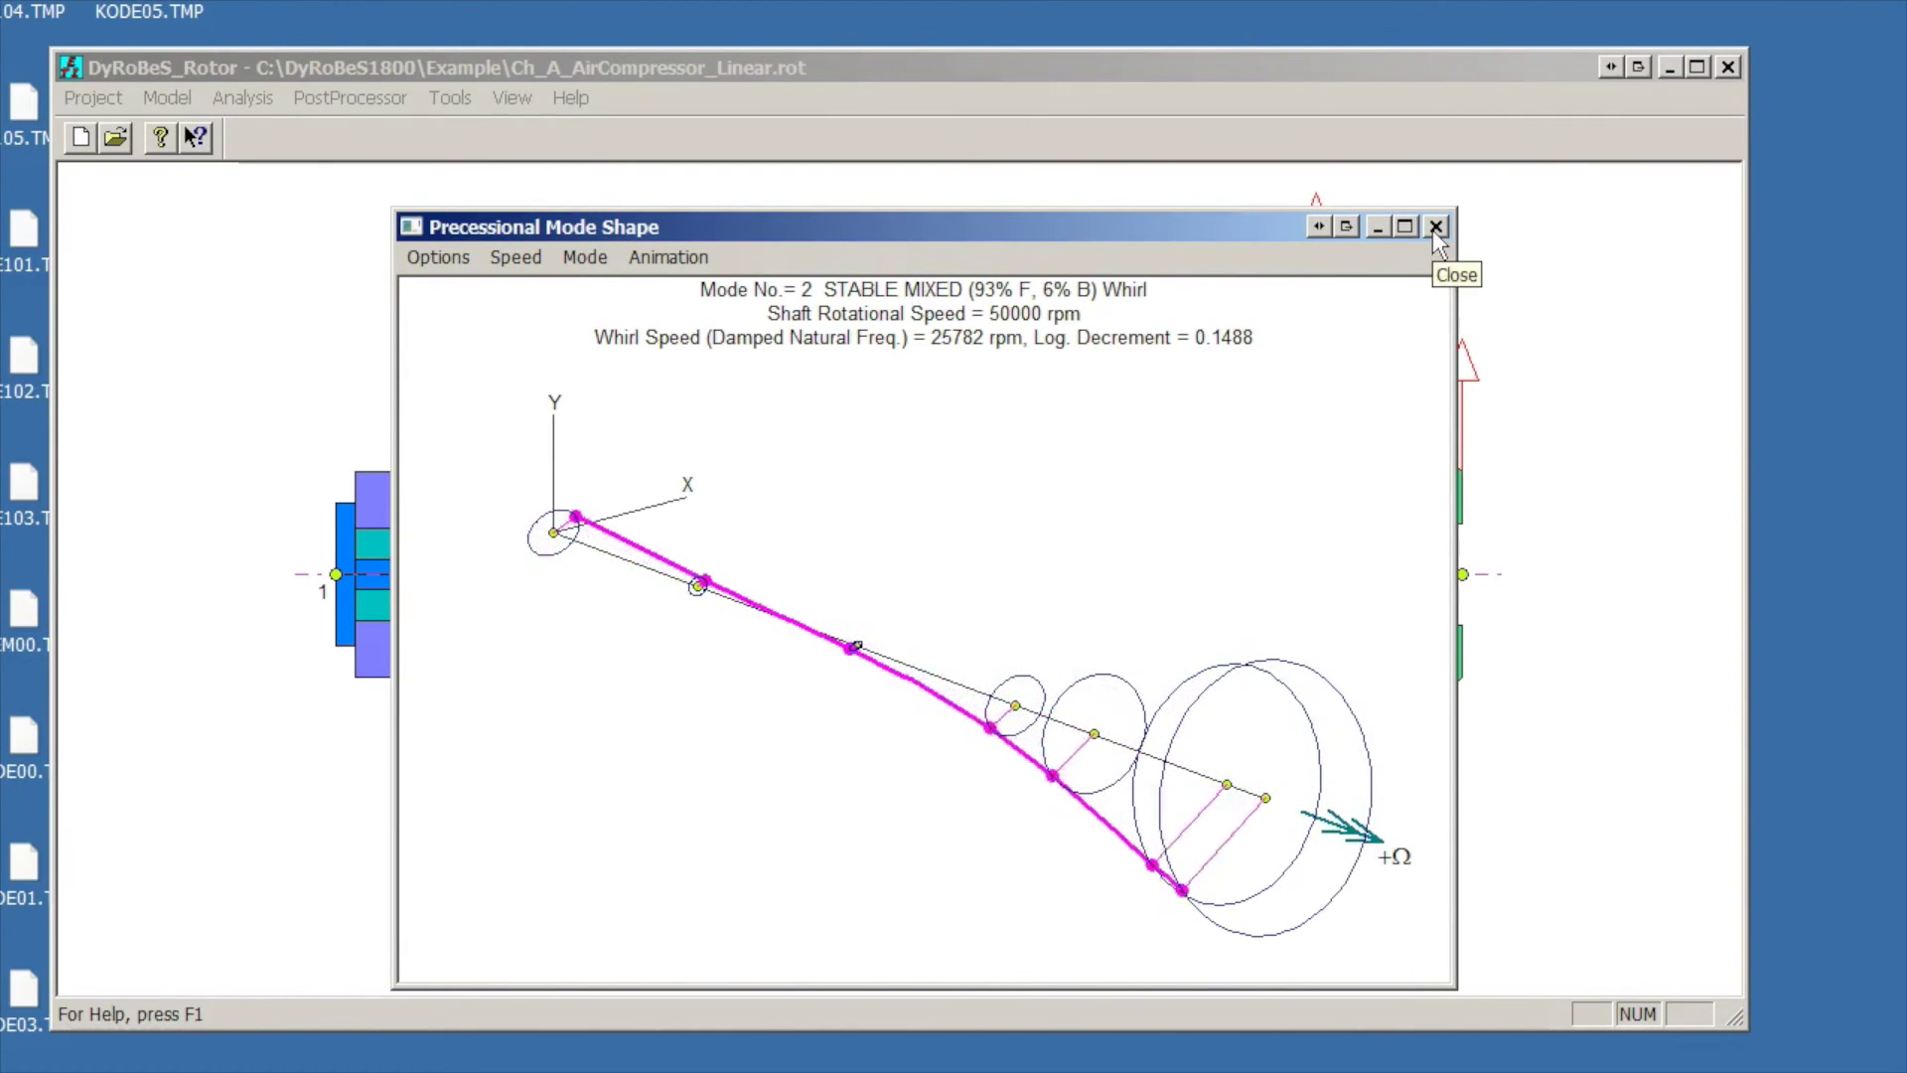
{"action": "left_click", "coordinate": [689, 260]}
{"action": "left_click", "coordinate": [693, 327]}
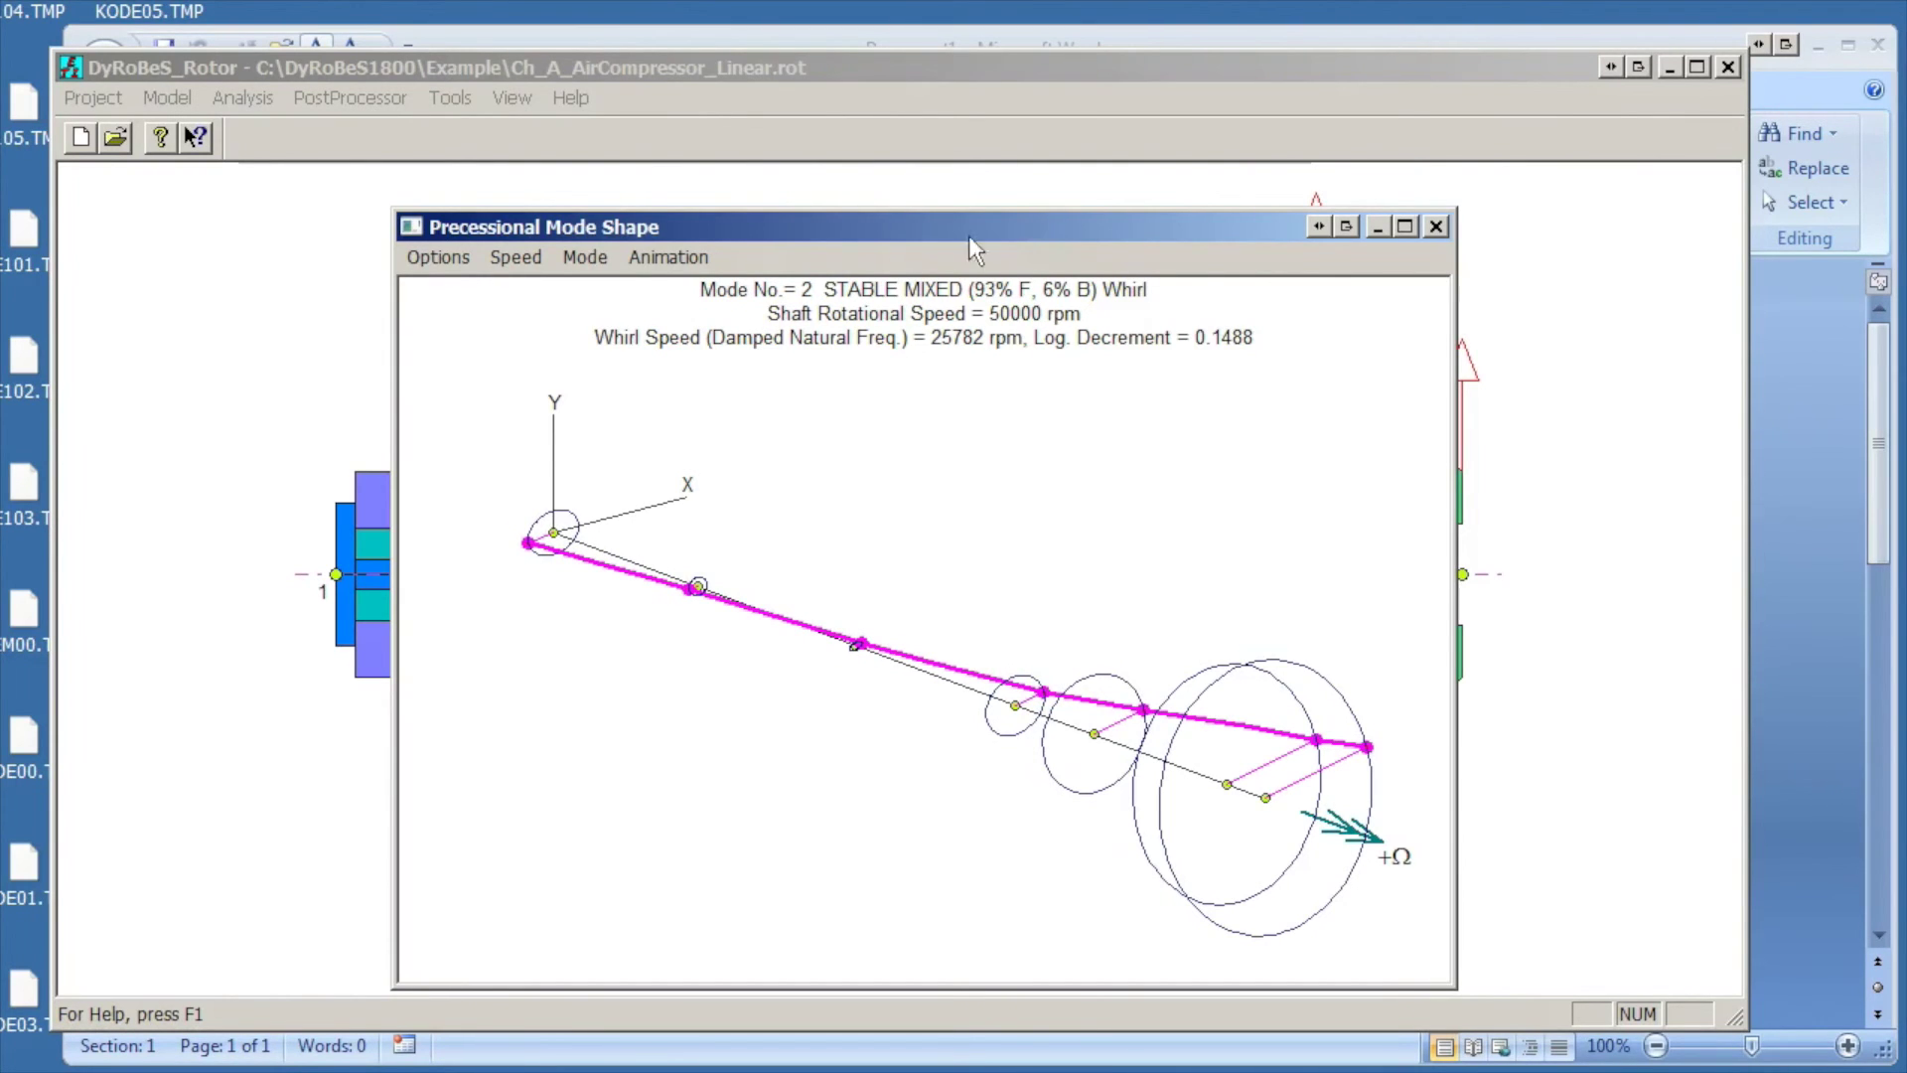
Examine the image file formats offered for printing the mode shape plot to a file, and cancel without saving
{"action": "left_click", "coordinate": [435, 259]}
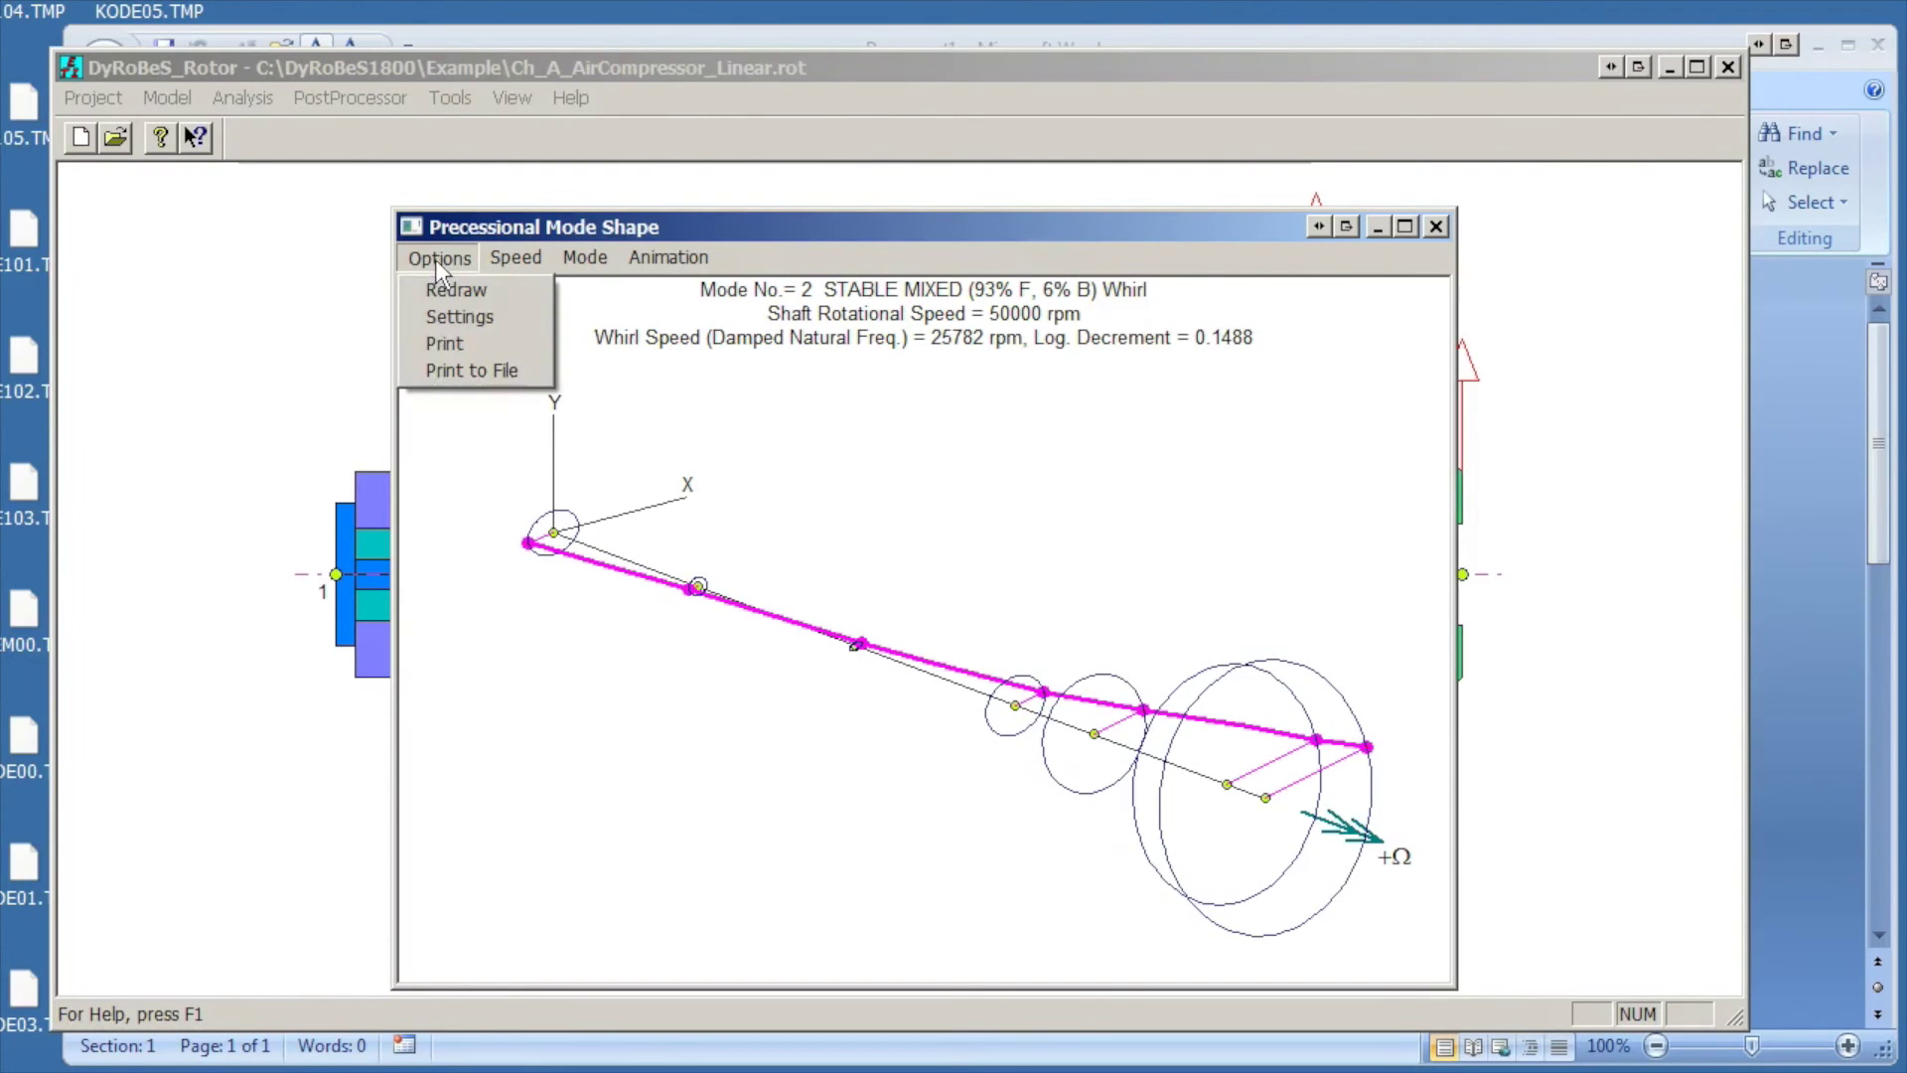
{"action": "left_click", "coordinate": [427, 374]}
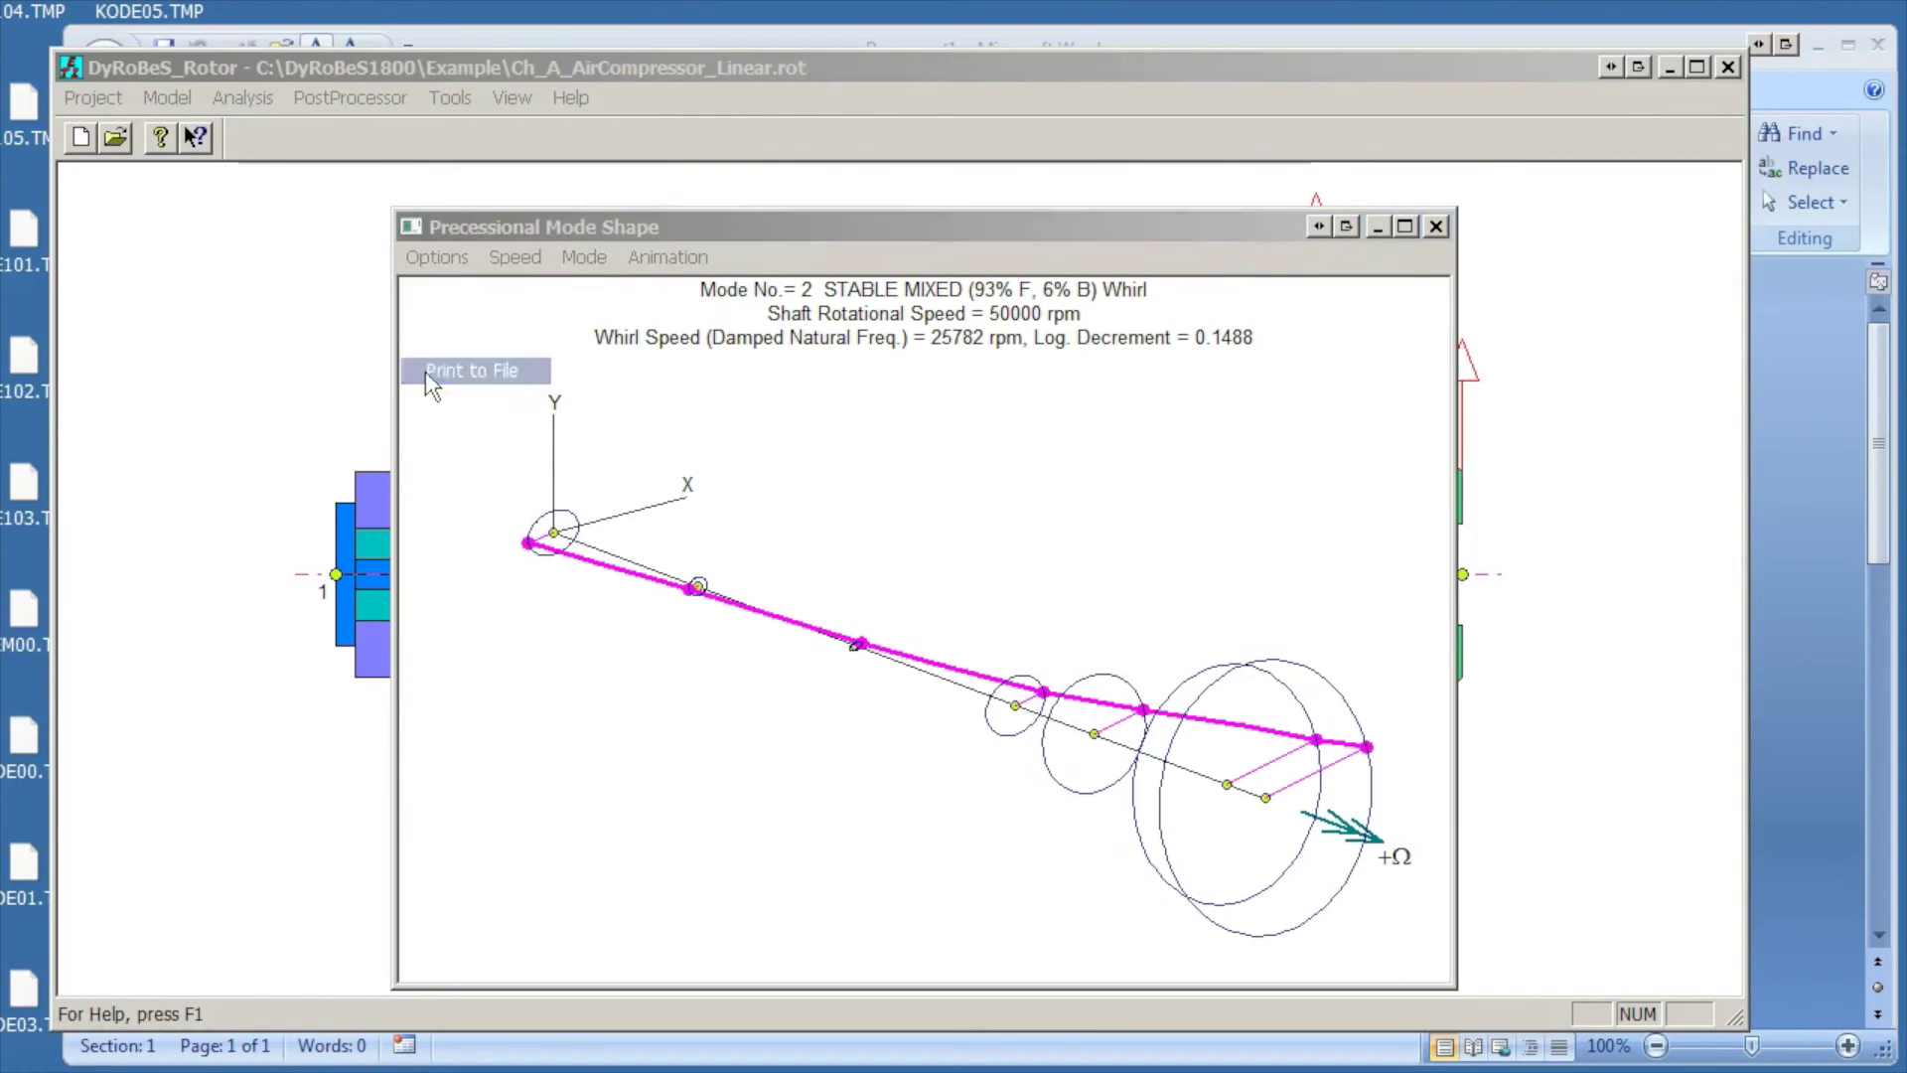
{"action": "left_click_drag", "start_coordinate": [868, 390], "coordinate": [946, 201]}
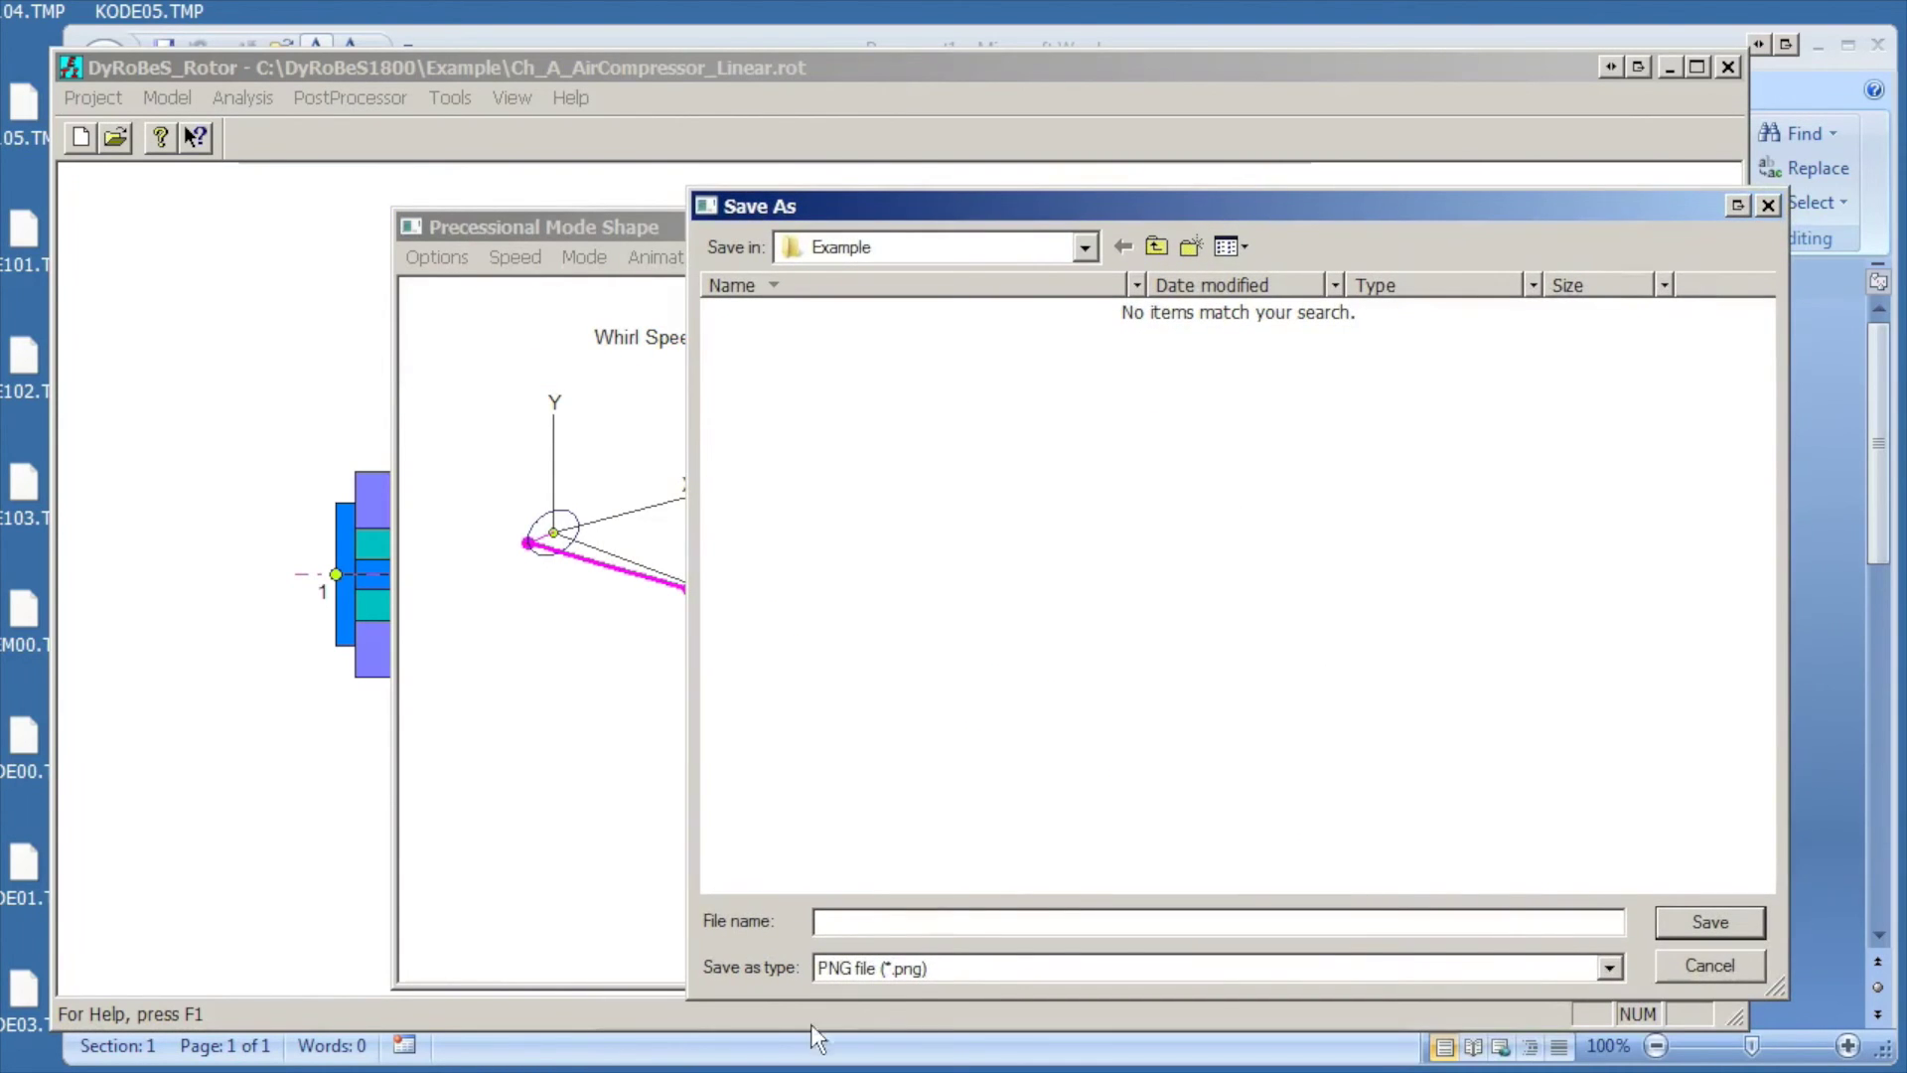
{"action": "left_click", "coordinate": [1609, 971]}
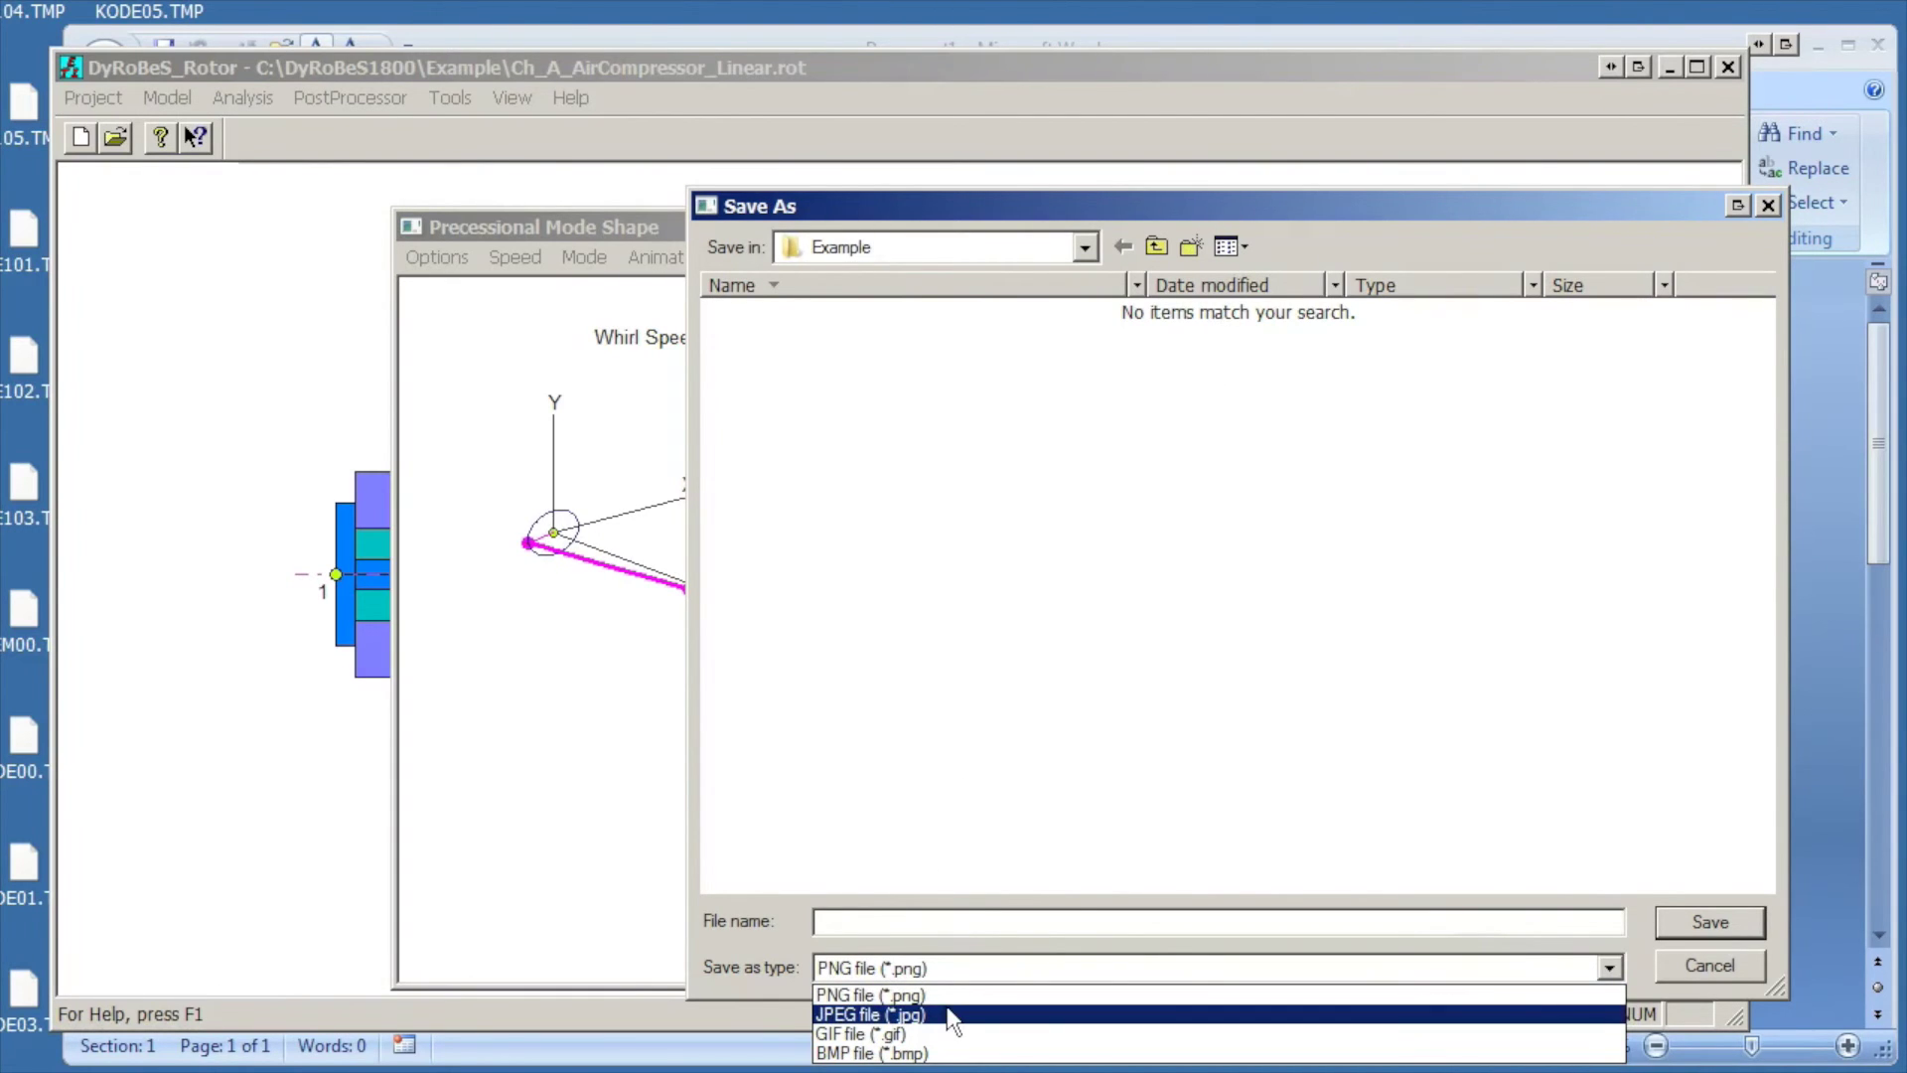
{"action": "left_click", "coordinate": [1706, 957]}
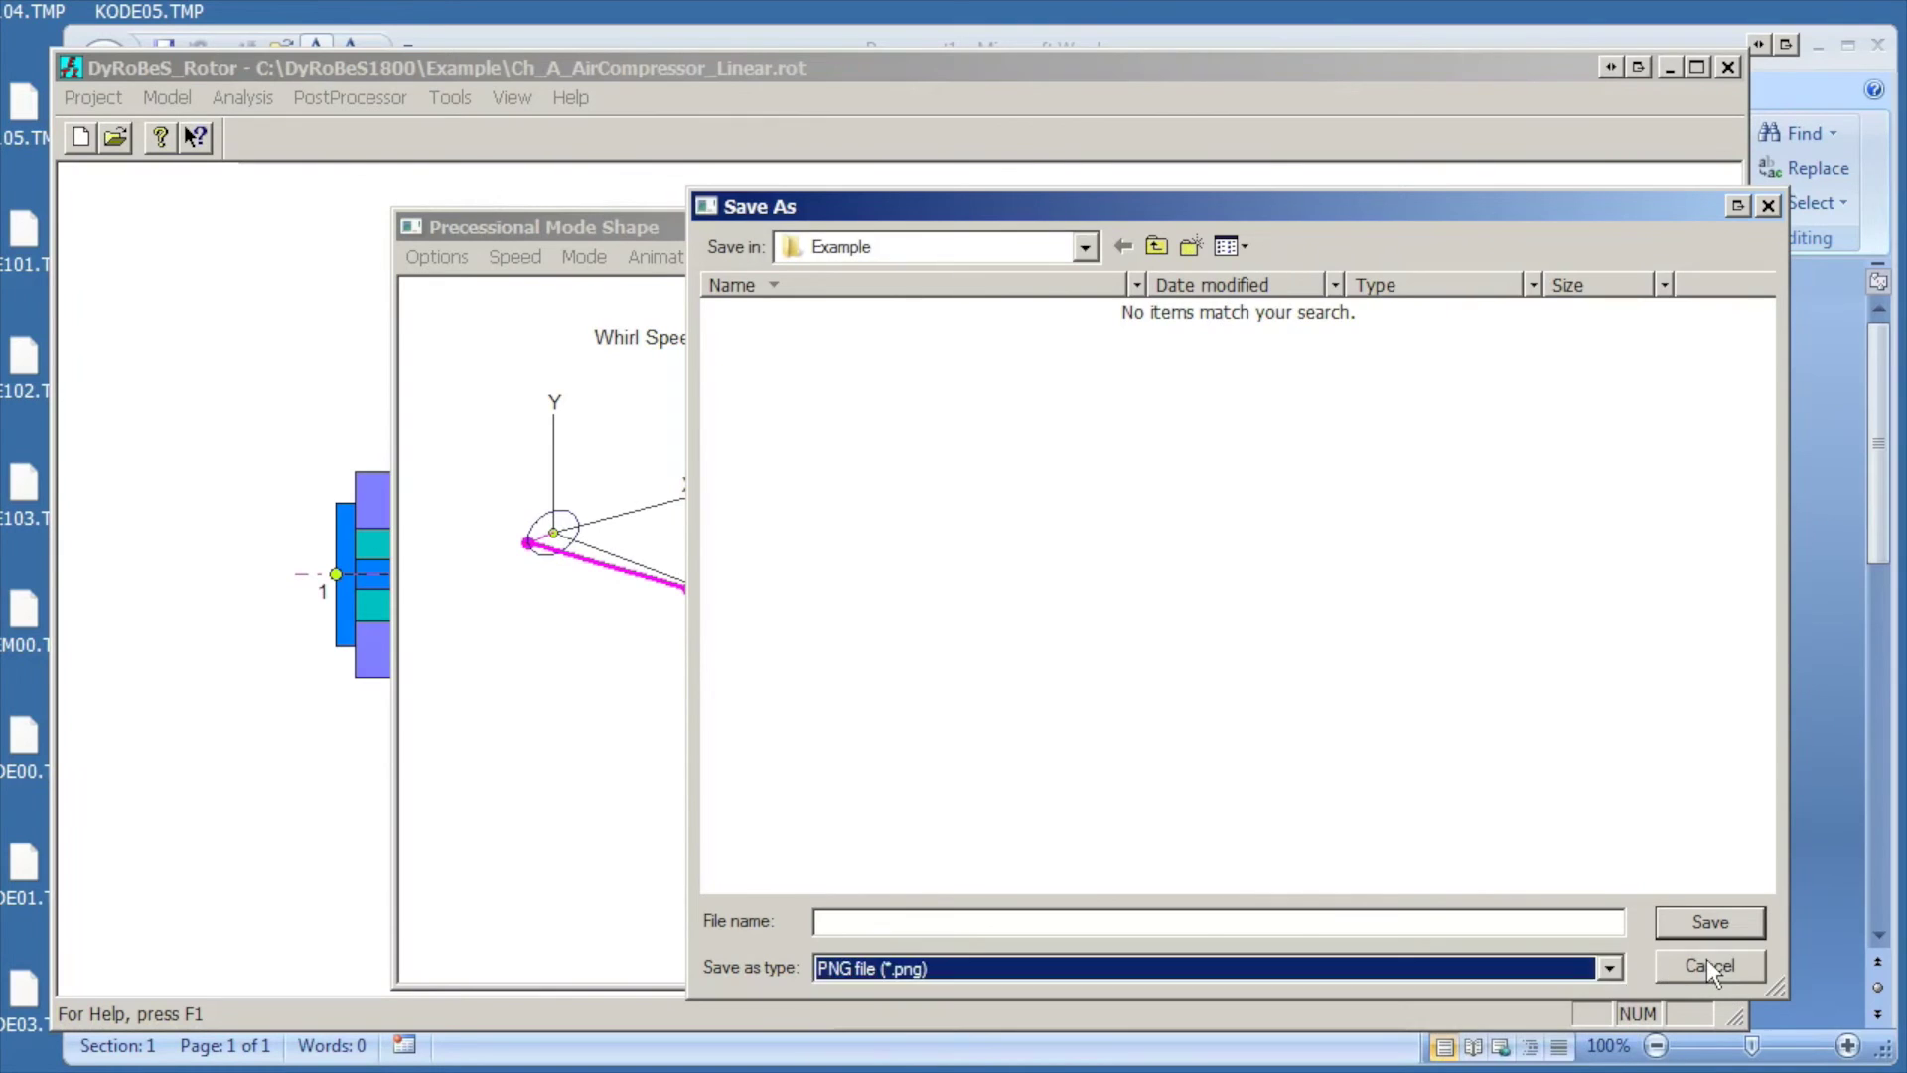
{"action": "left_click", "coordinate": [1706, 958]}
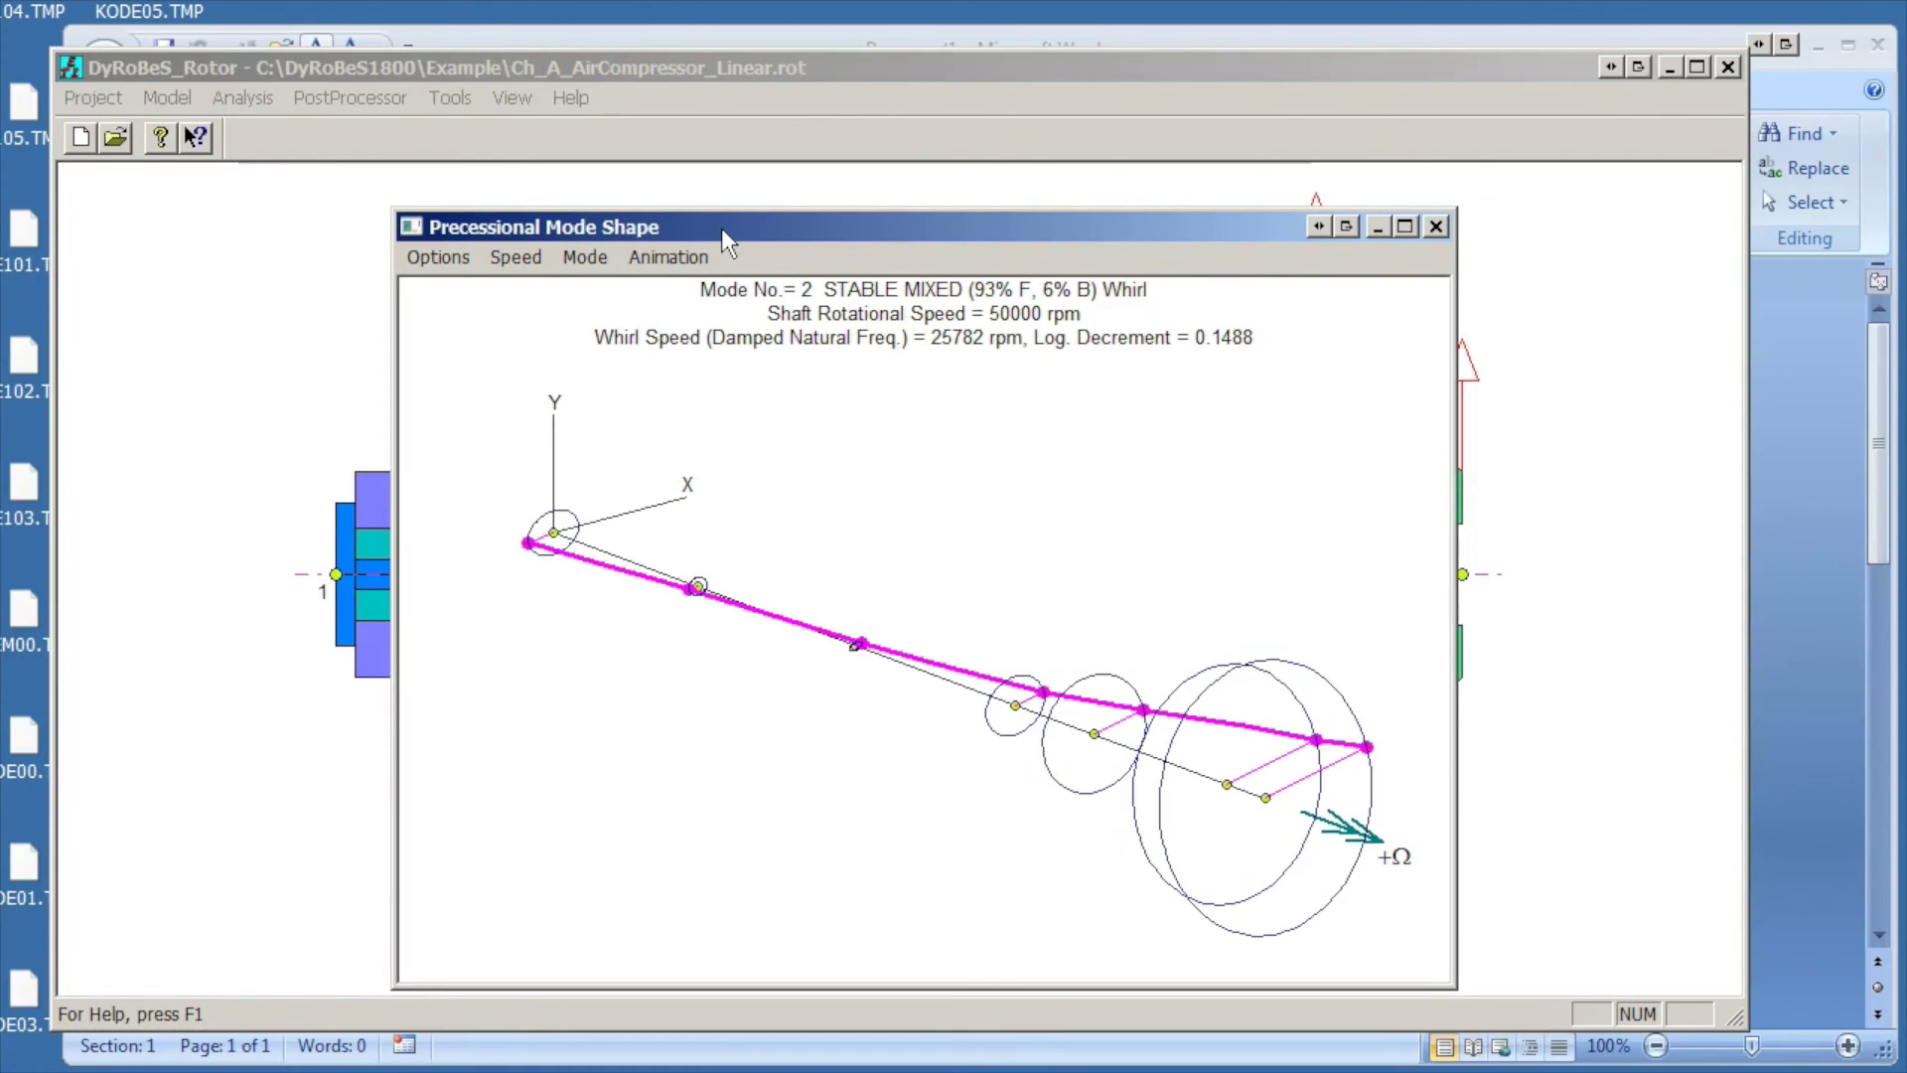
Switch to the blank Microsoft Word document and paste the captured Precessional Mode Shape window into it
{"action": "left_click", "coordinate": [1804, 394]}
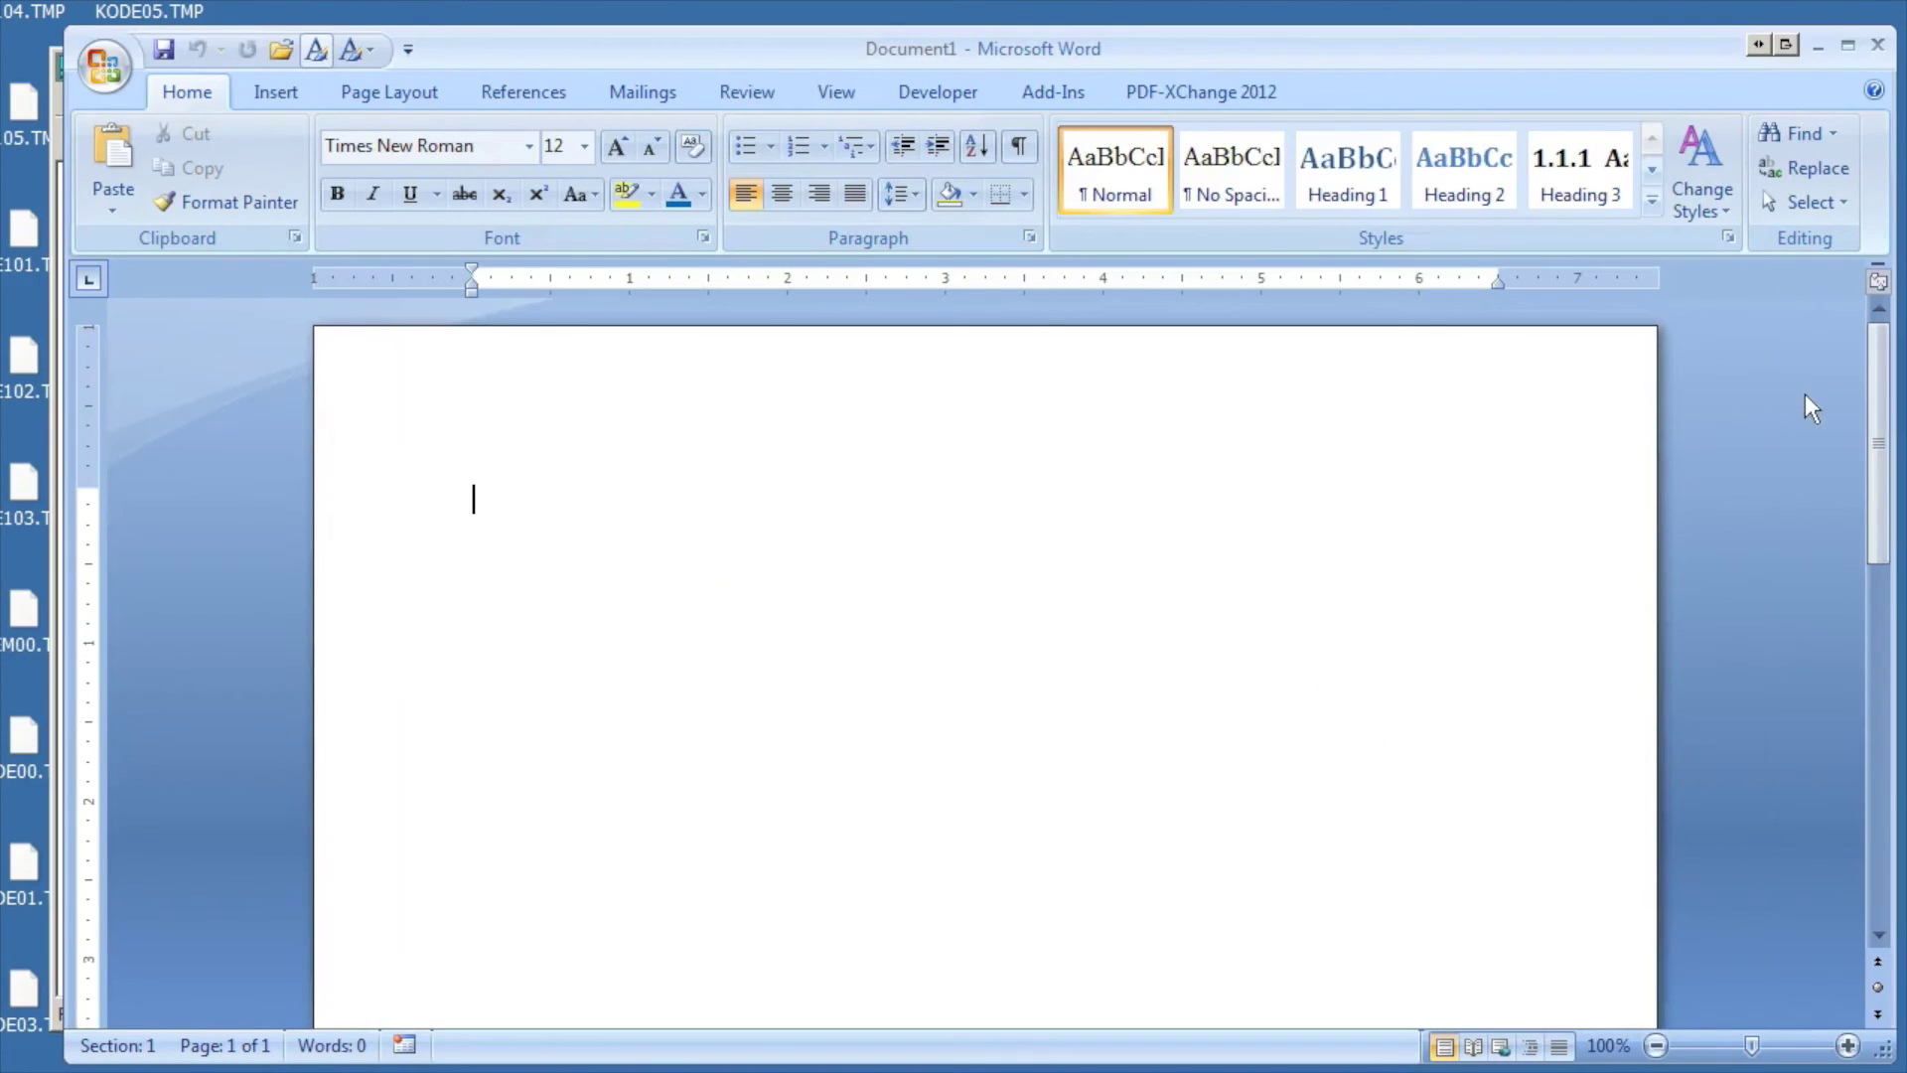
{"action": "left_click", "coordinate": [112, 202]}
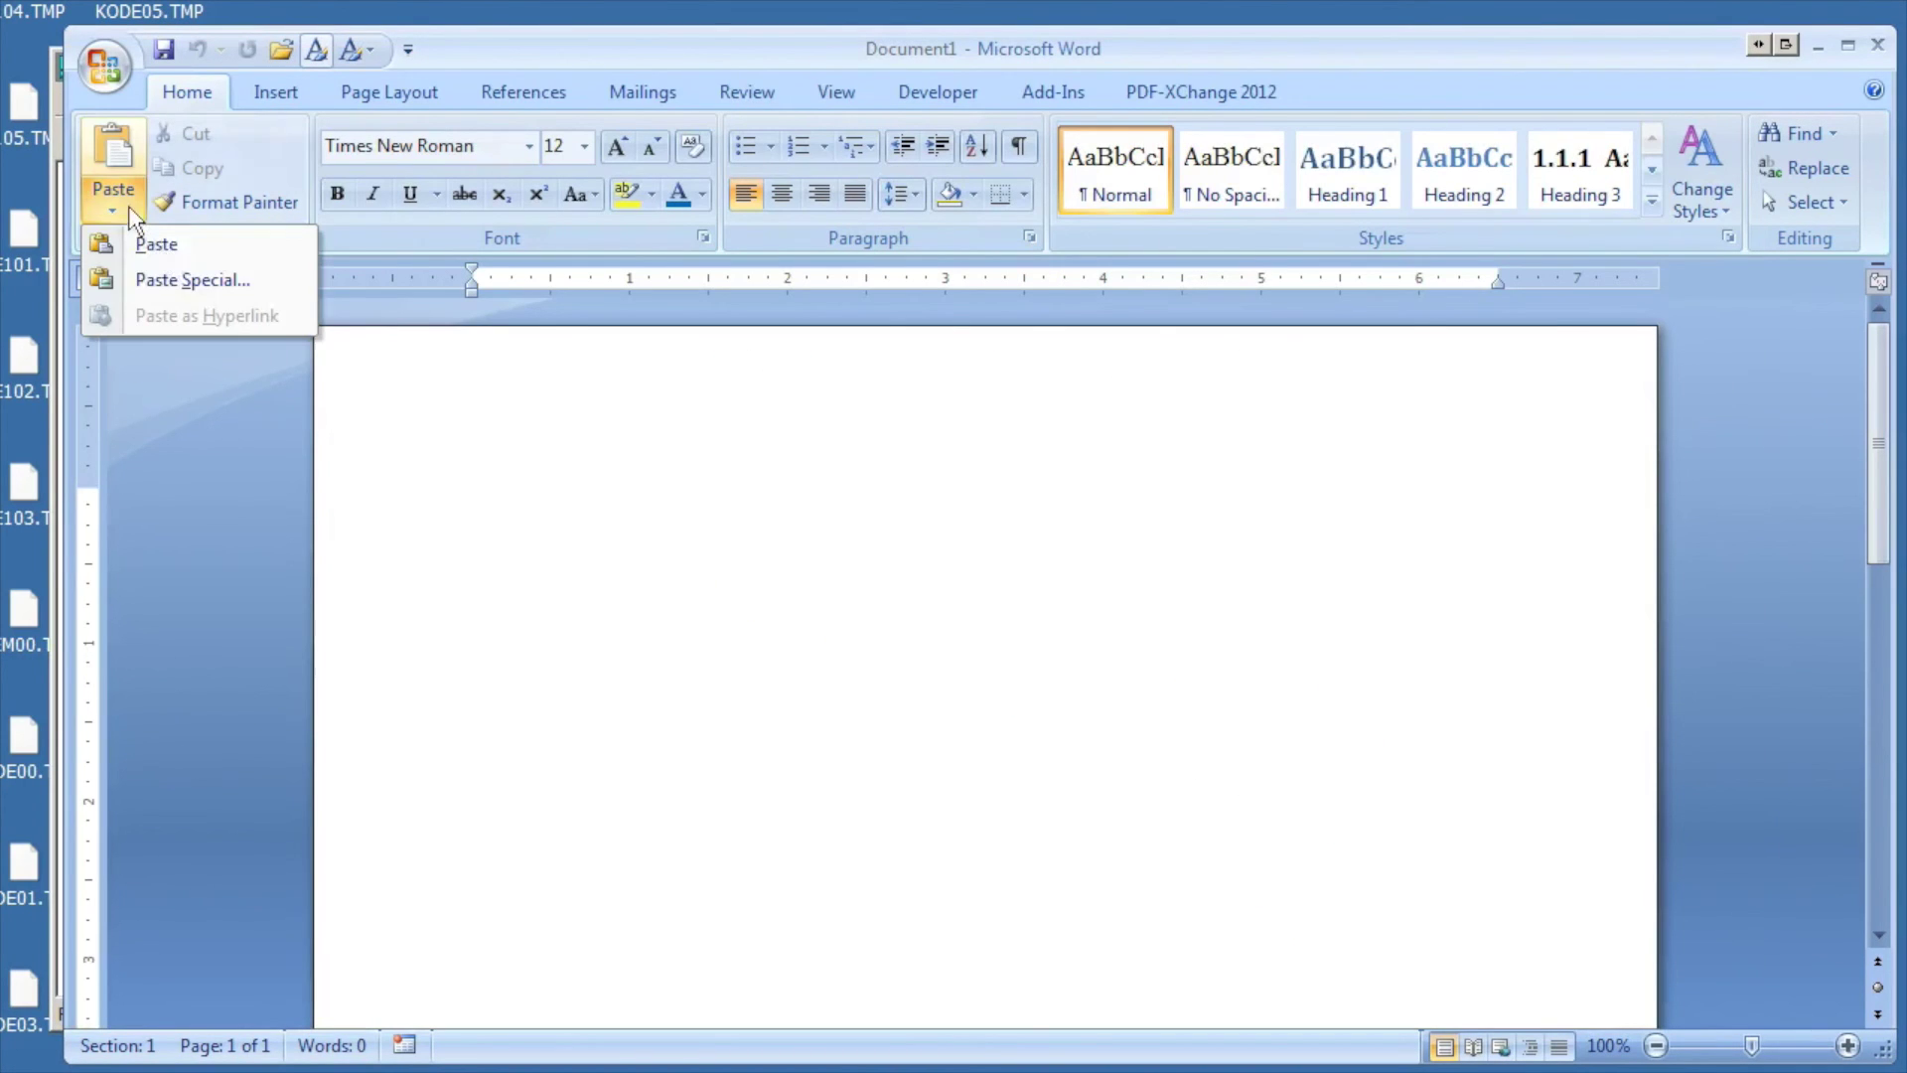
{"action": "left_click", "coordinate": [180, 256]}
{"action": "scroll", "coordinate": [871, 528], "scroll_direction": "up", "scroll_amount": 2}
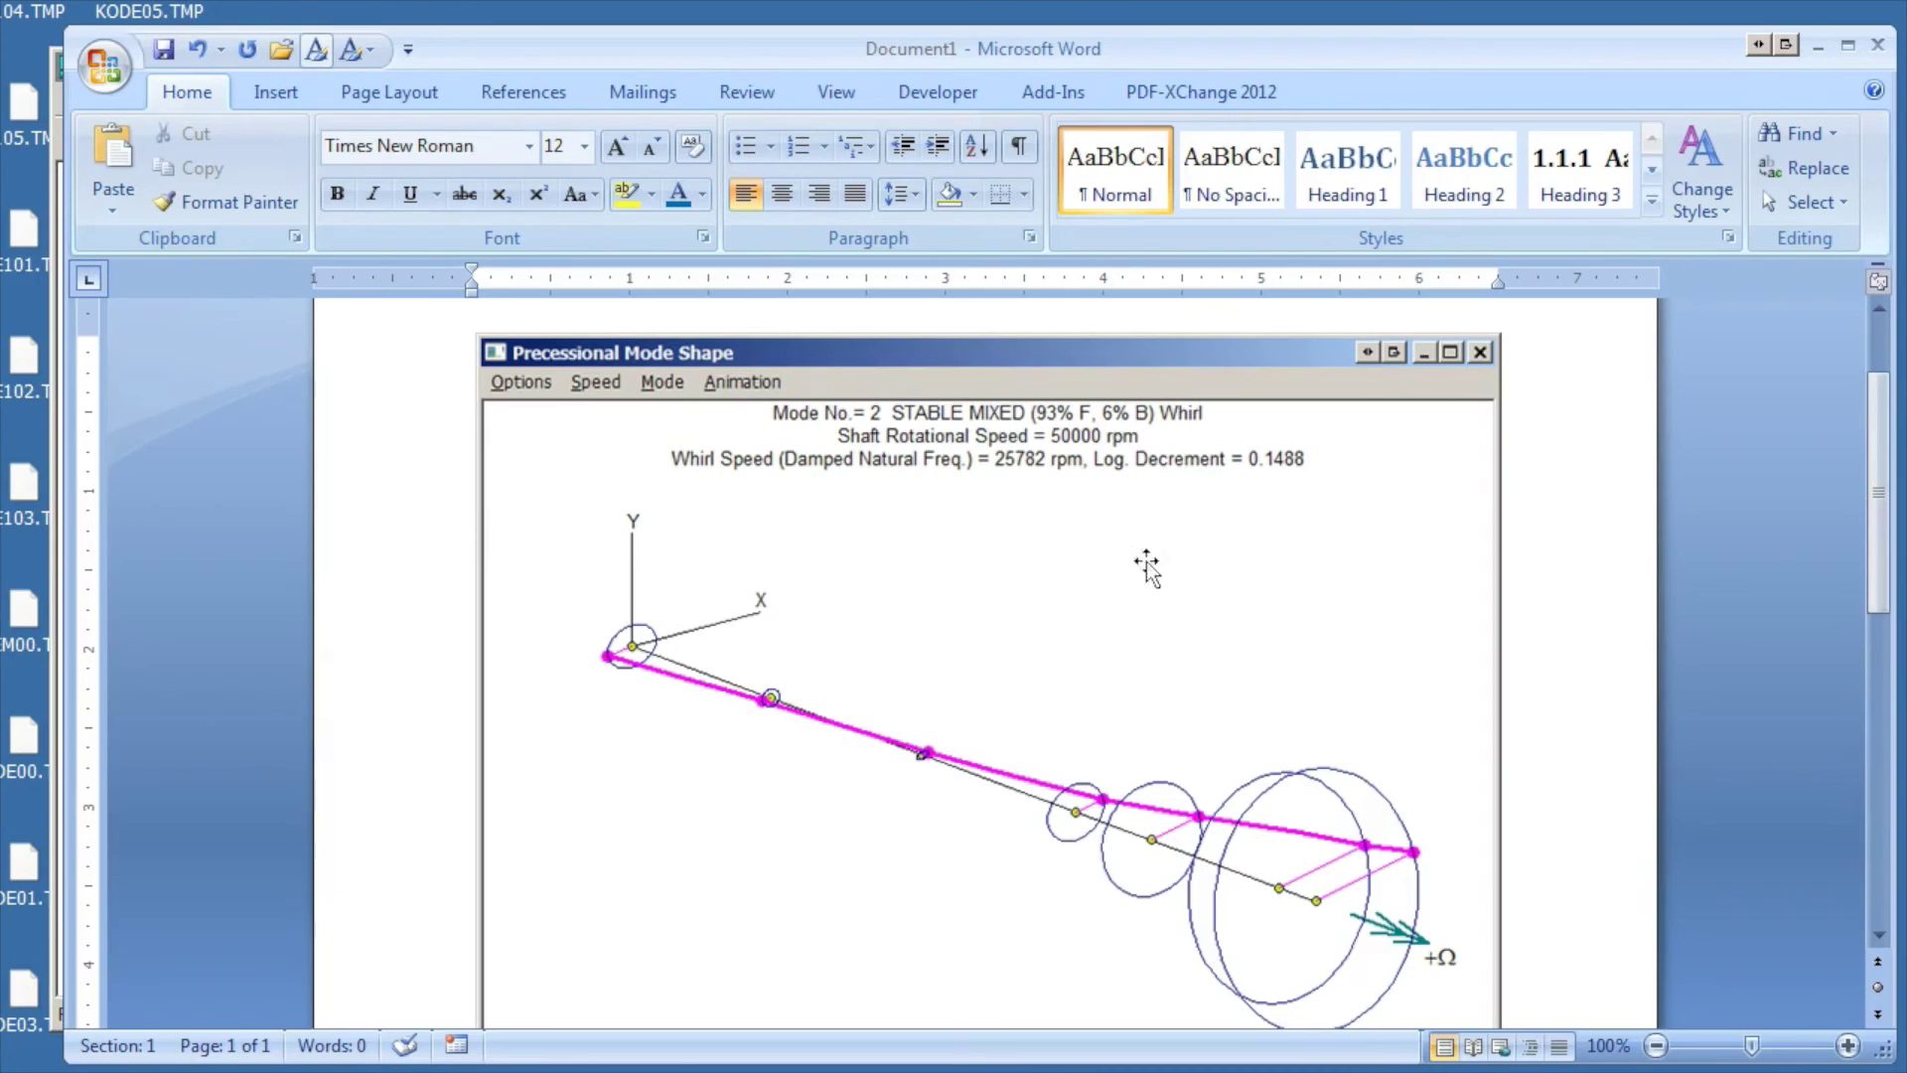
Crop the window's title bar, menu row and right edge off the pasted picture, reducing it to about 4.35" by 6.21"
{"action": "left_click", "coordinate": [1282, 521]}
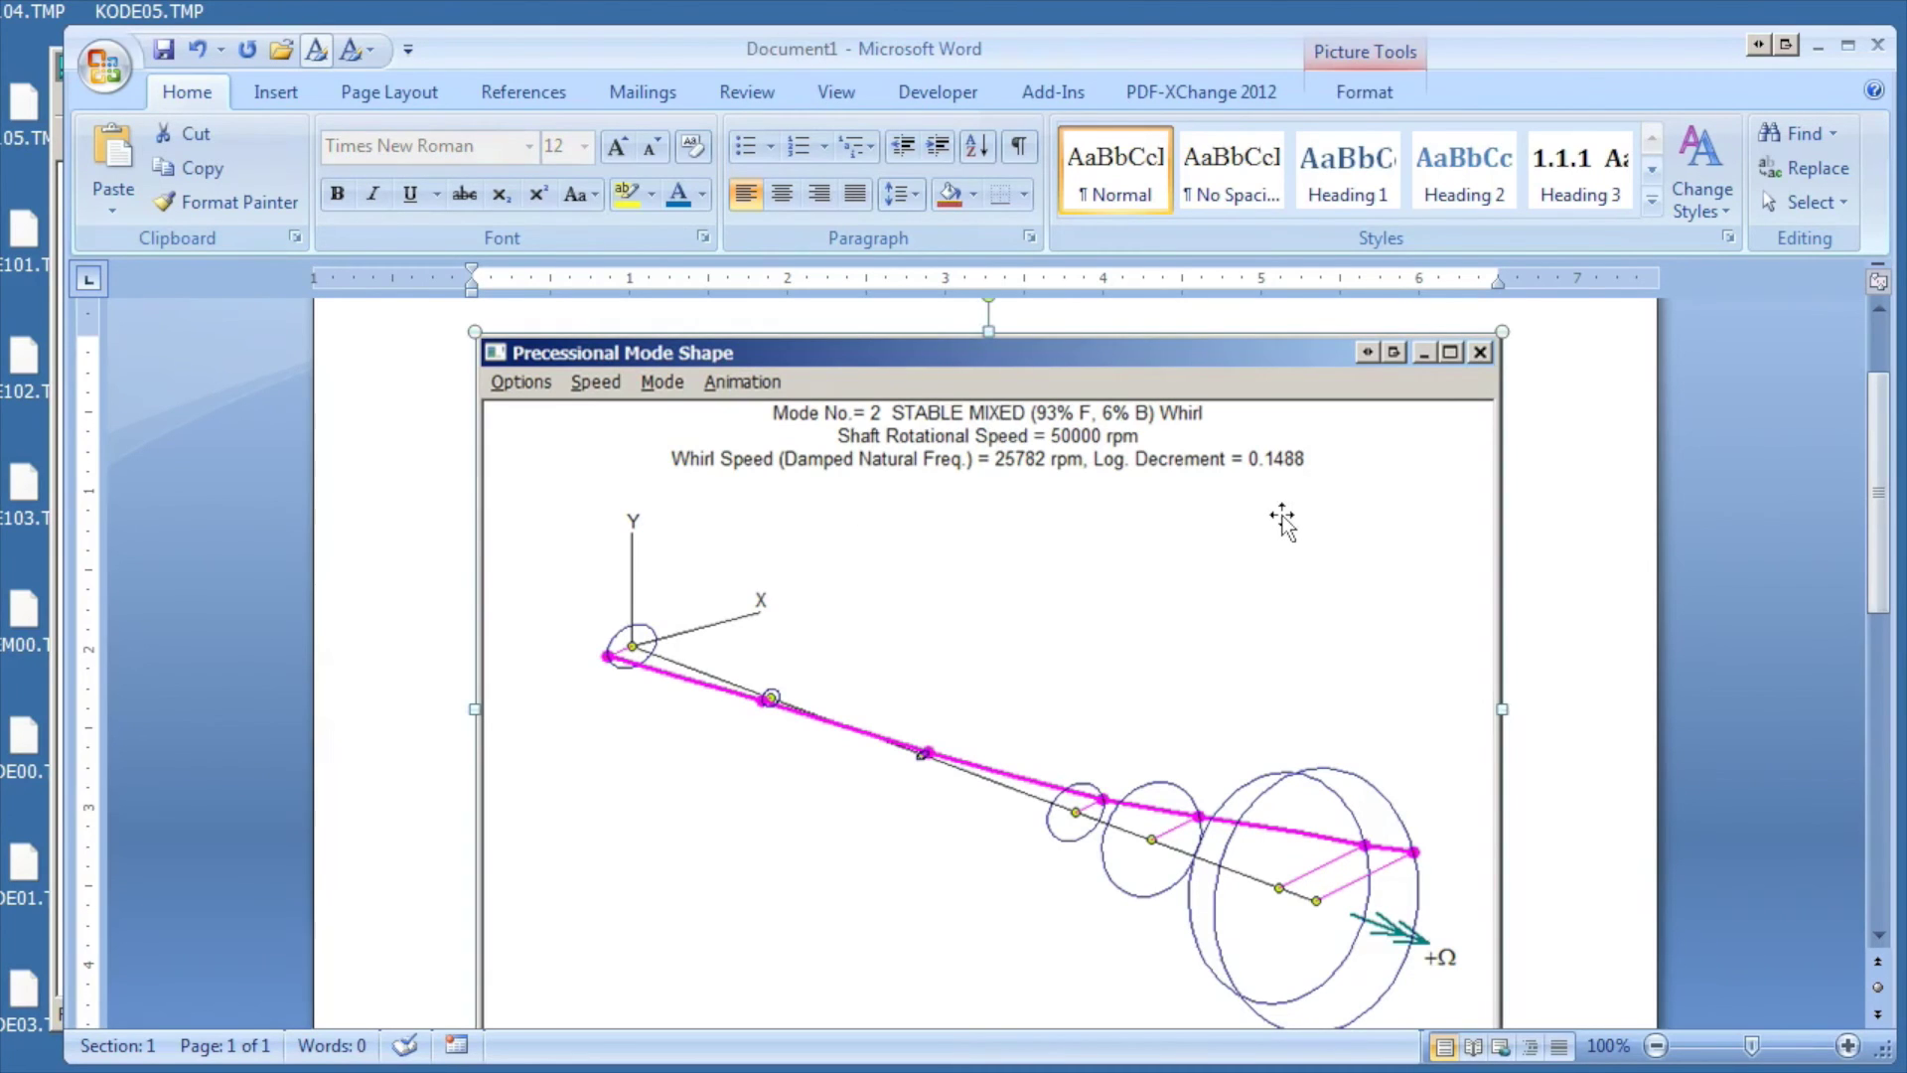
{"action": "left_click", "coordinate": [1385, 93]}
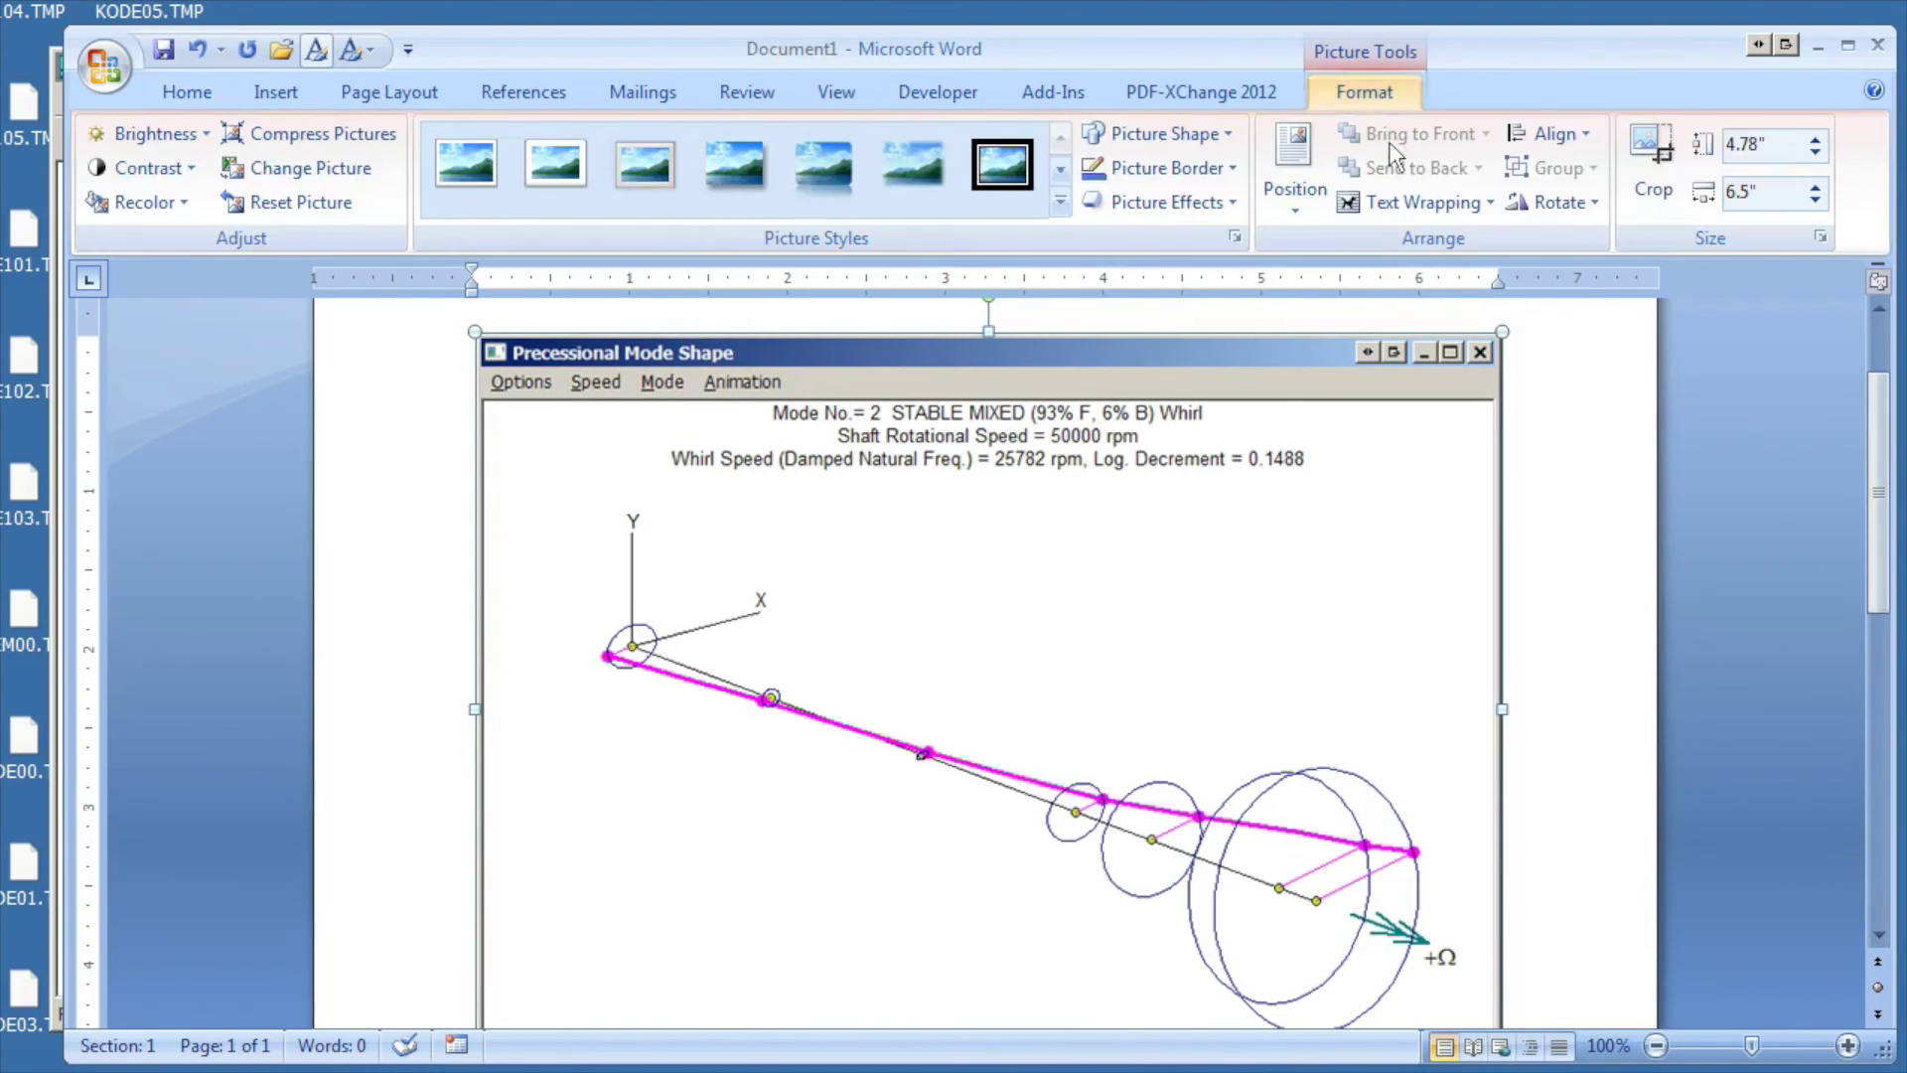
{"action": "left_click", "coordinate": [1658, 159]}
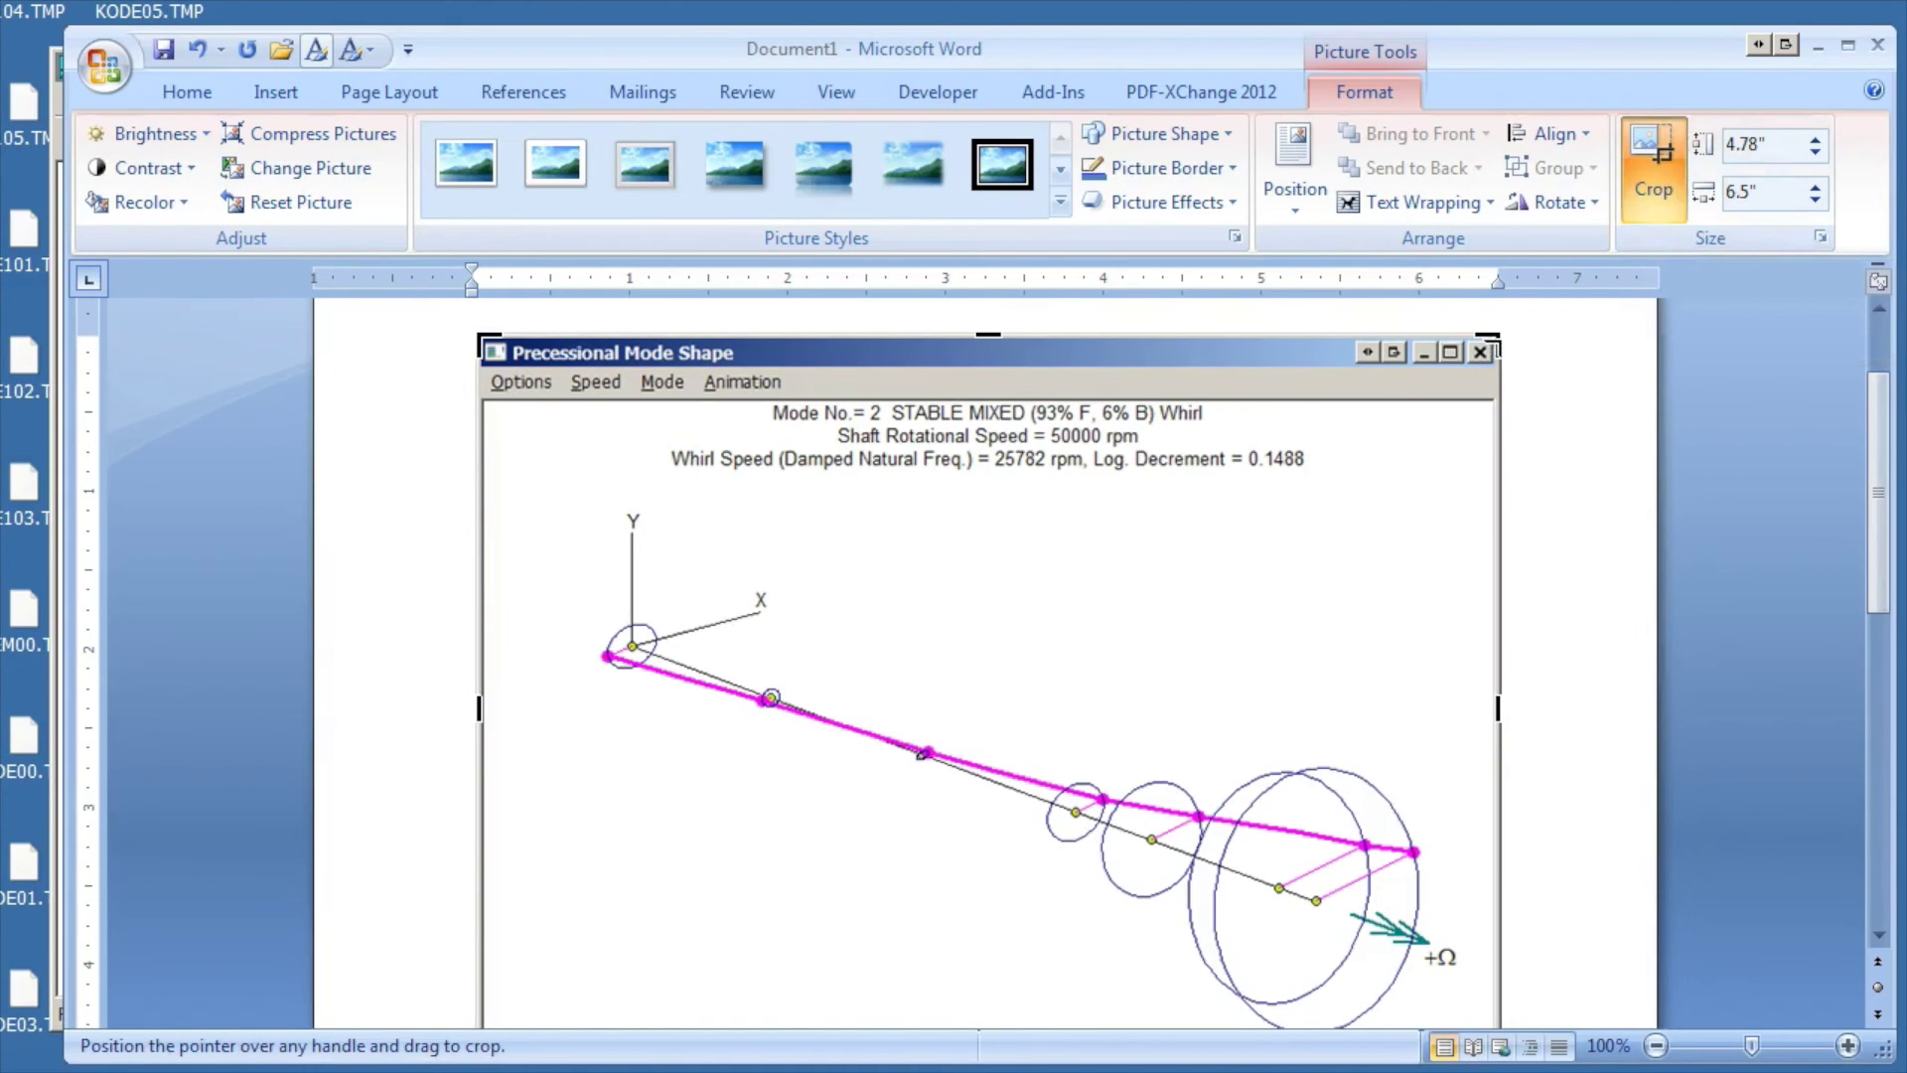
{"action": "left_click_drag", "start_coordinate": [1480, 356], "coordinate": [1452, 395]}
{"action": "scroll", "coordinate": [1307, 442], "scroll_direction": "down", "scroll_amount": 3}
Crop the left and lower window borders off the pasted picture, reducing it to about 4.14" by 5.74", and deselect it
{"action": "left_click_drag", "start_coordinate": [478, 837], "coordinate": [562, 779]}
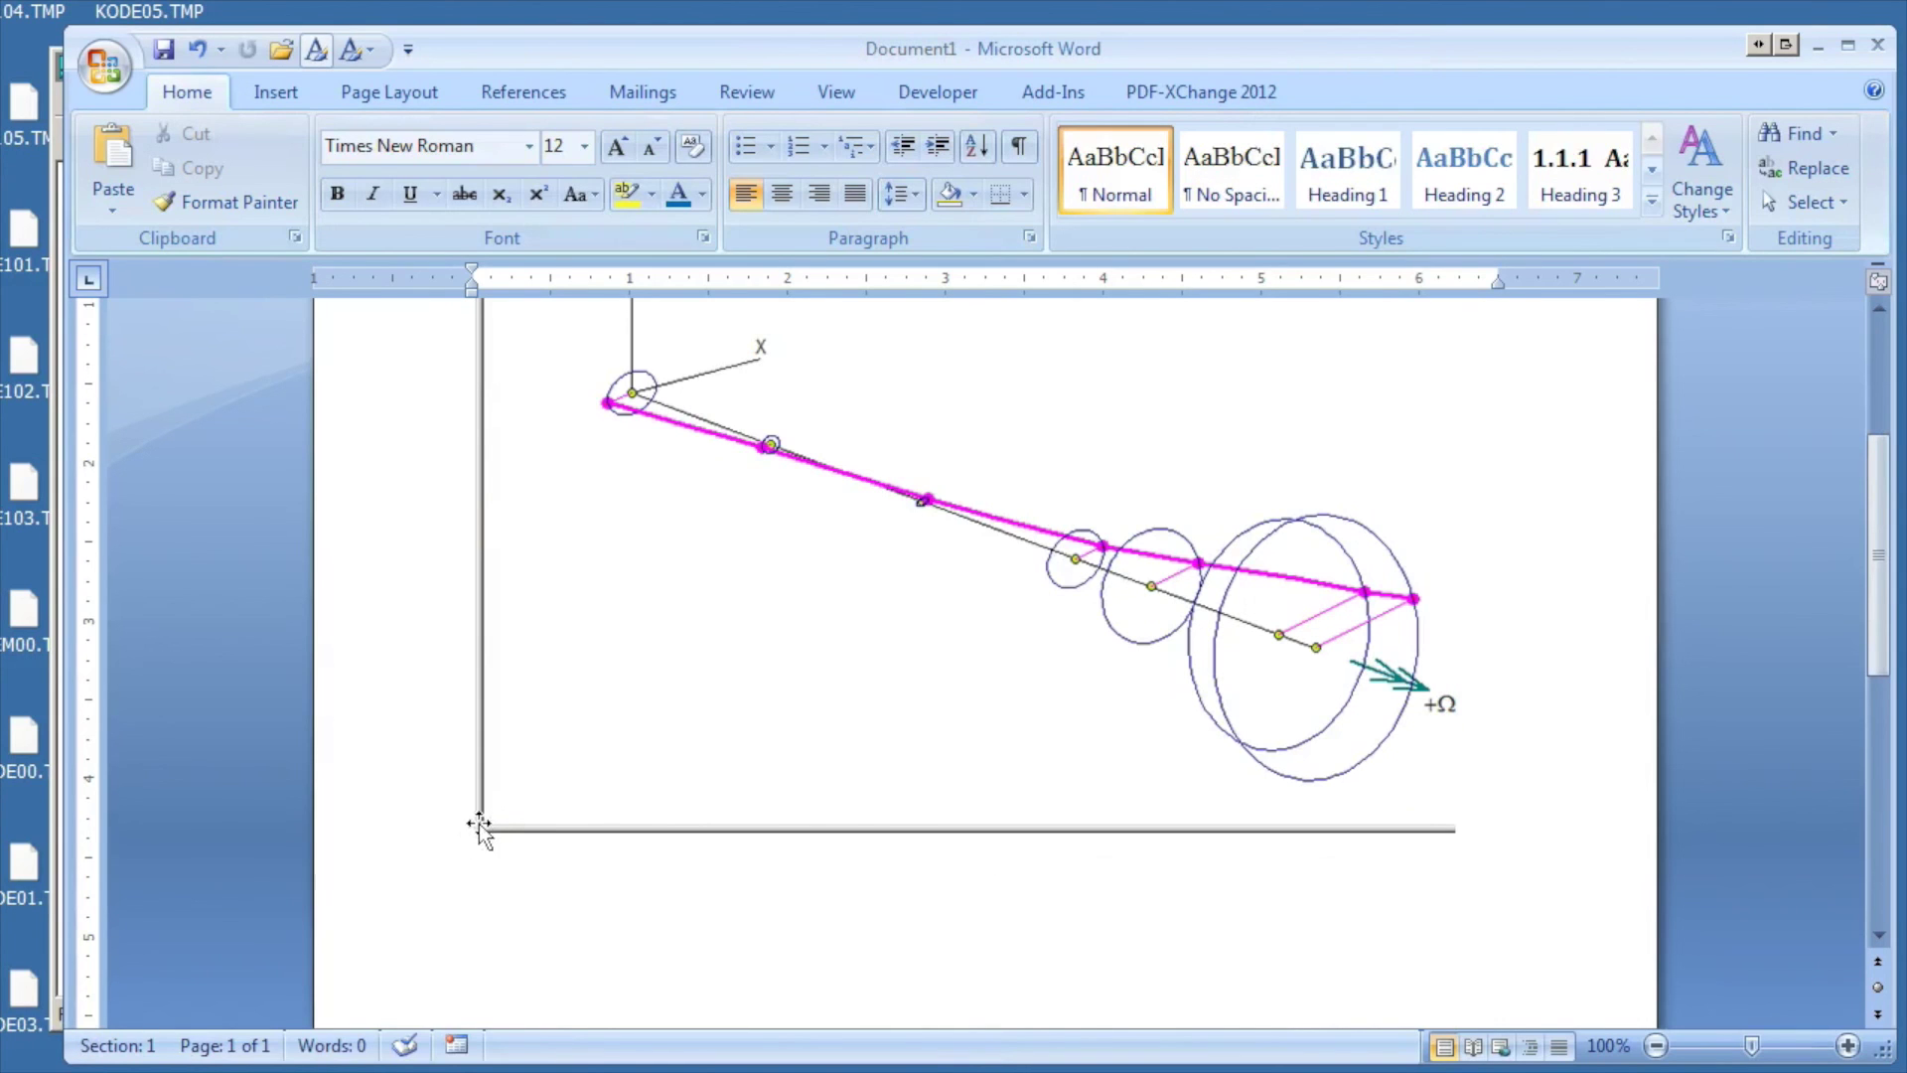
{"action": "left_click", "coordinate": [480, 824]}
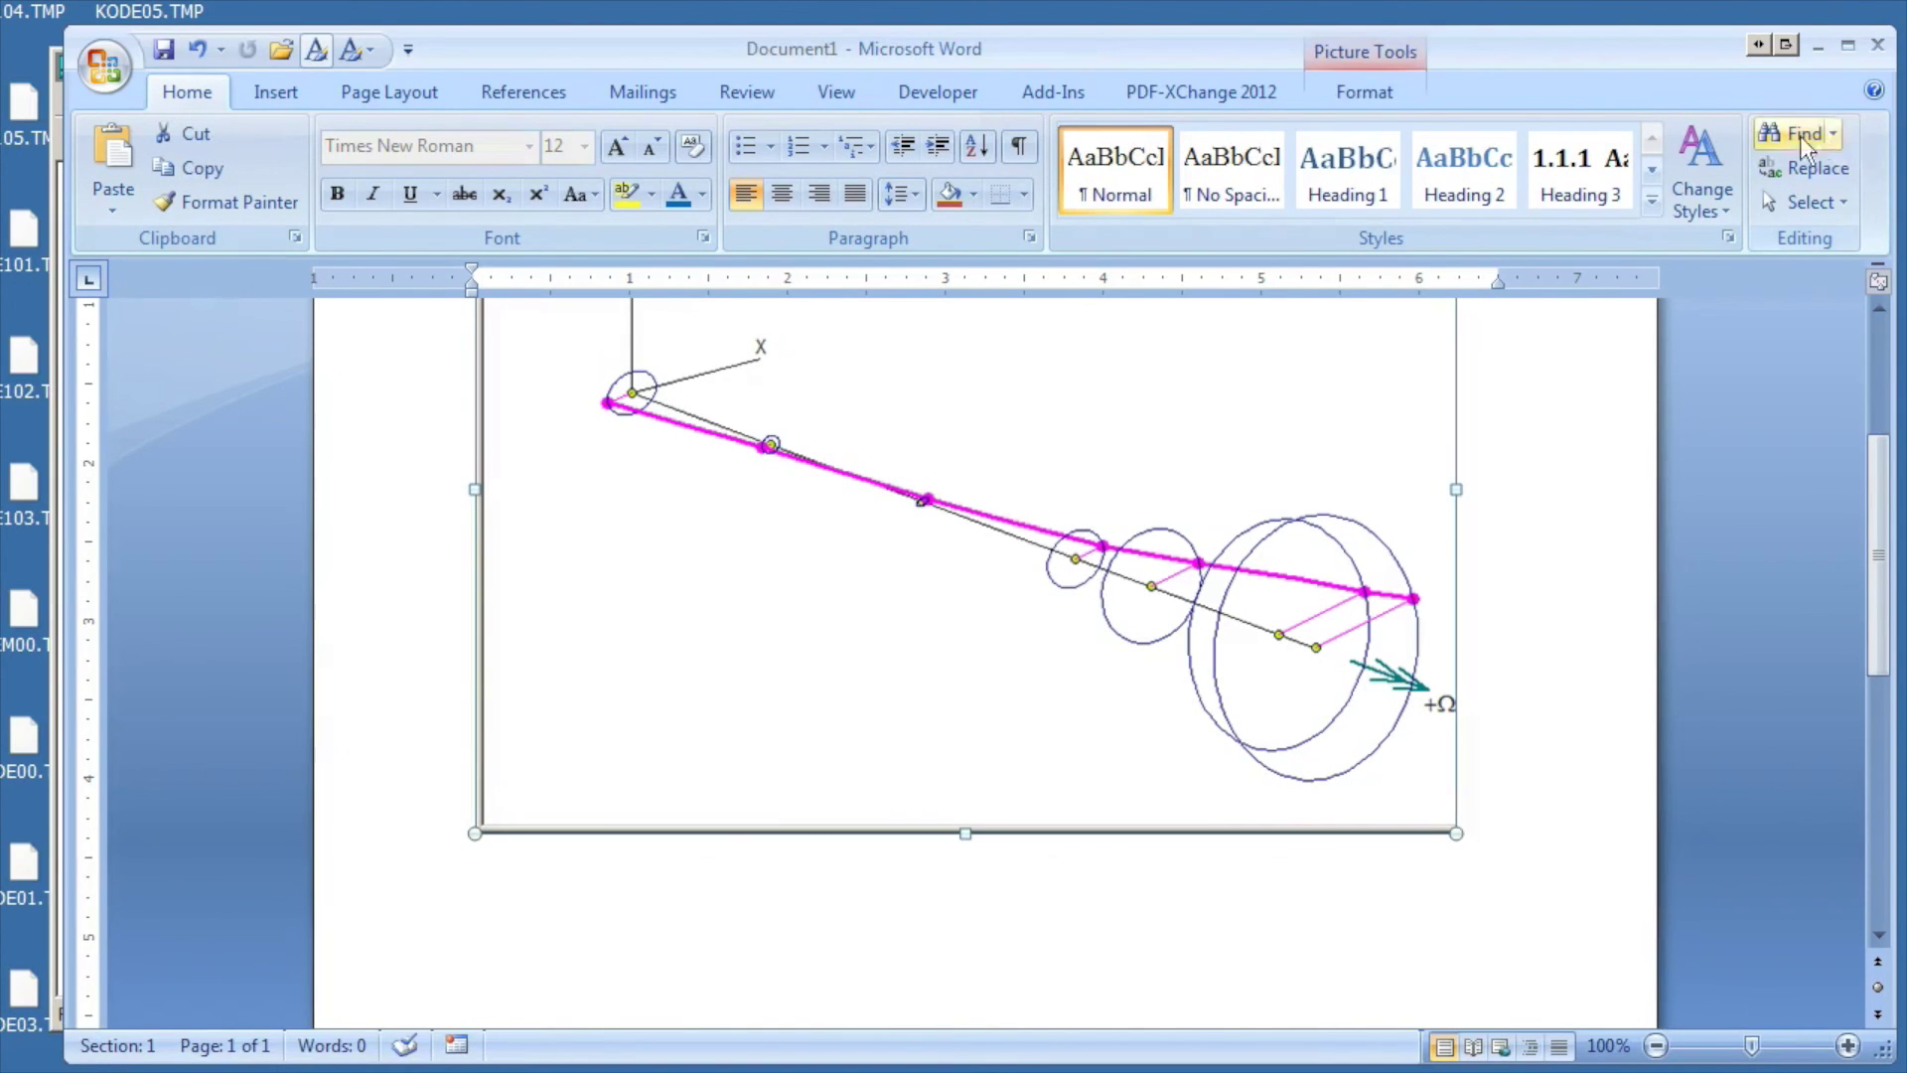
{"action": "left_click", "coordinate": [1408, 89]}
{"action": "left_click", "coordinate": [1651, 184]}
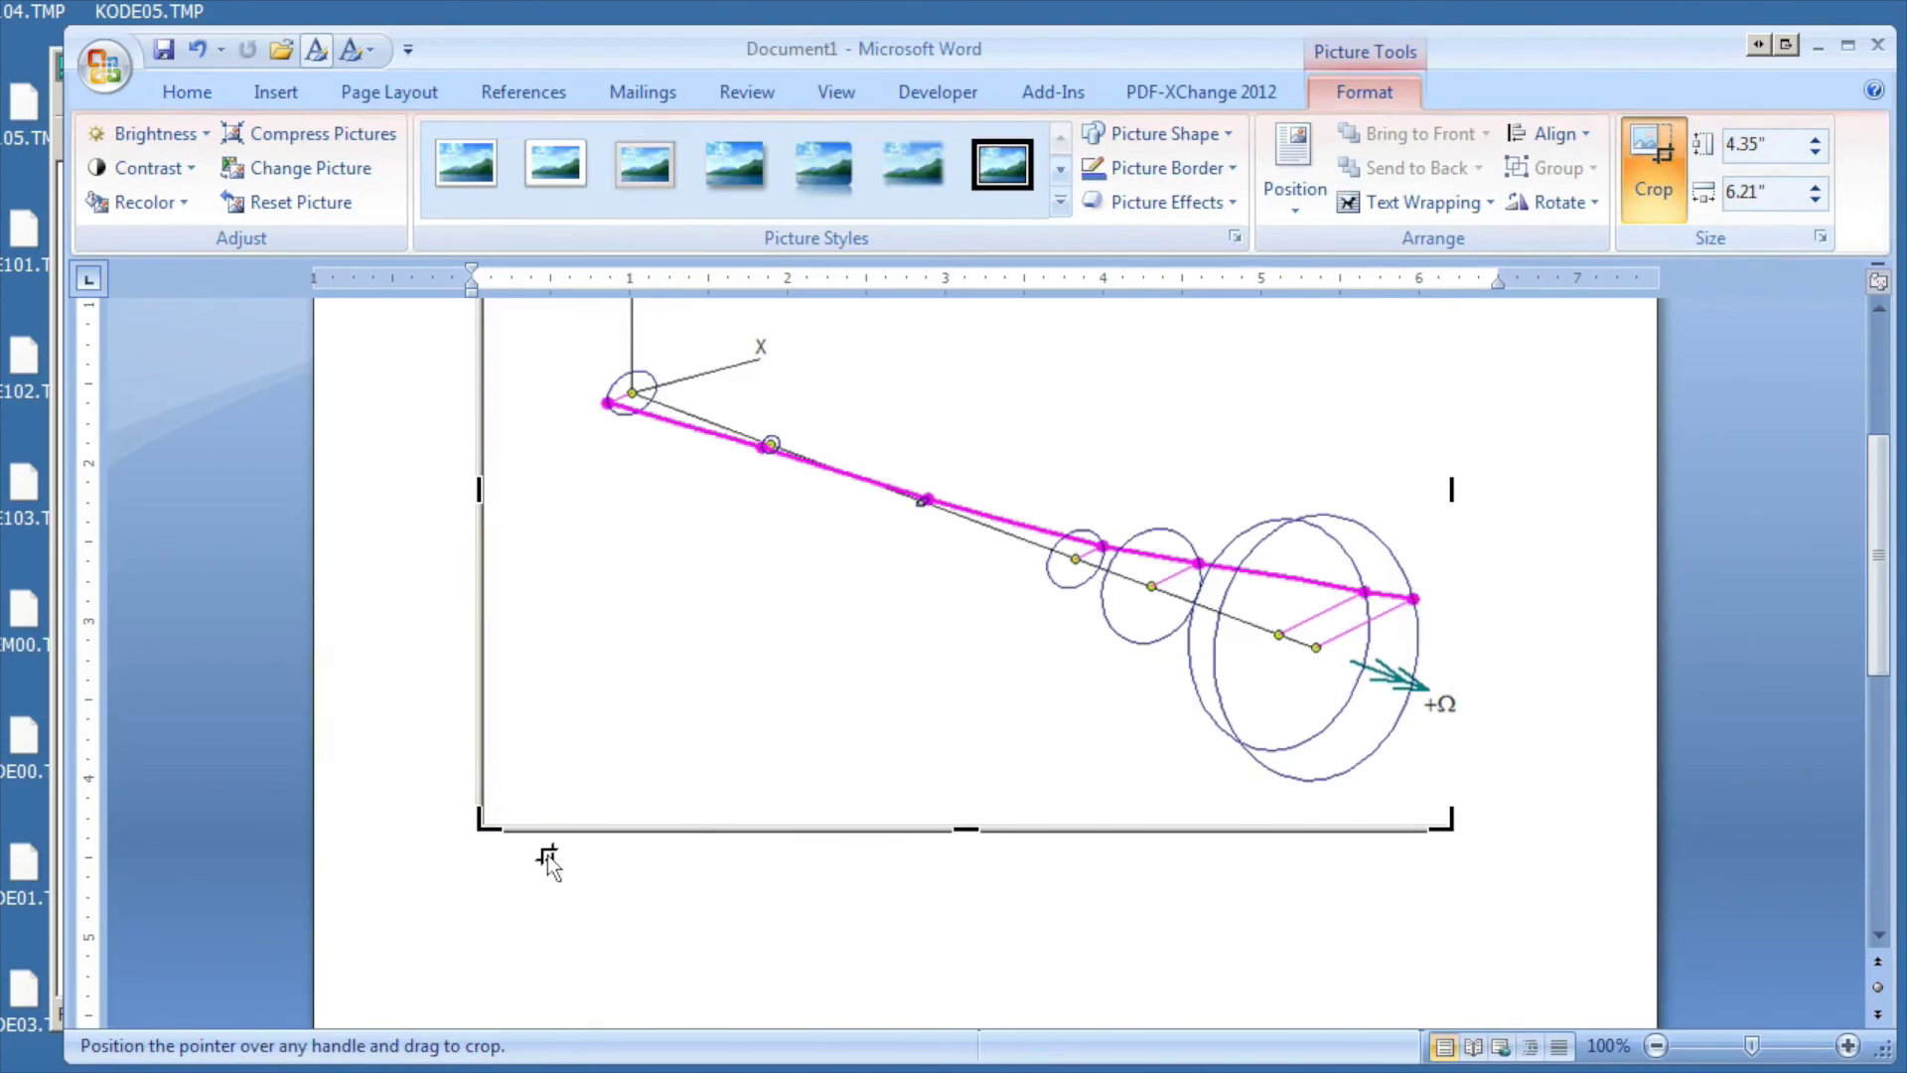
{"action": "left_click_drag", "start_coordinate": [479, 825], "coordinate": [553, 794]}
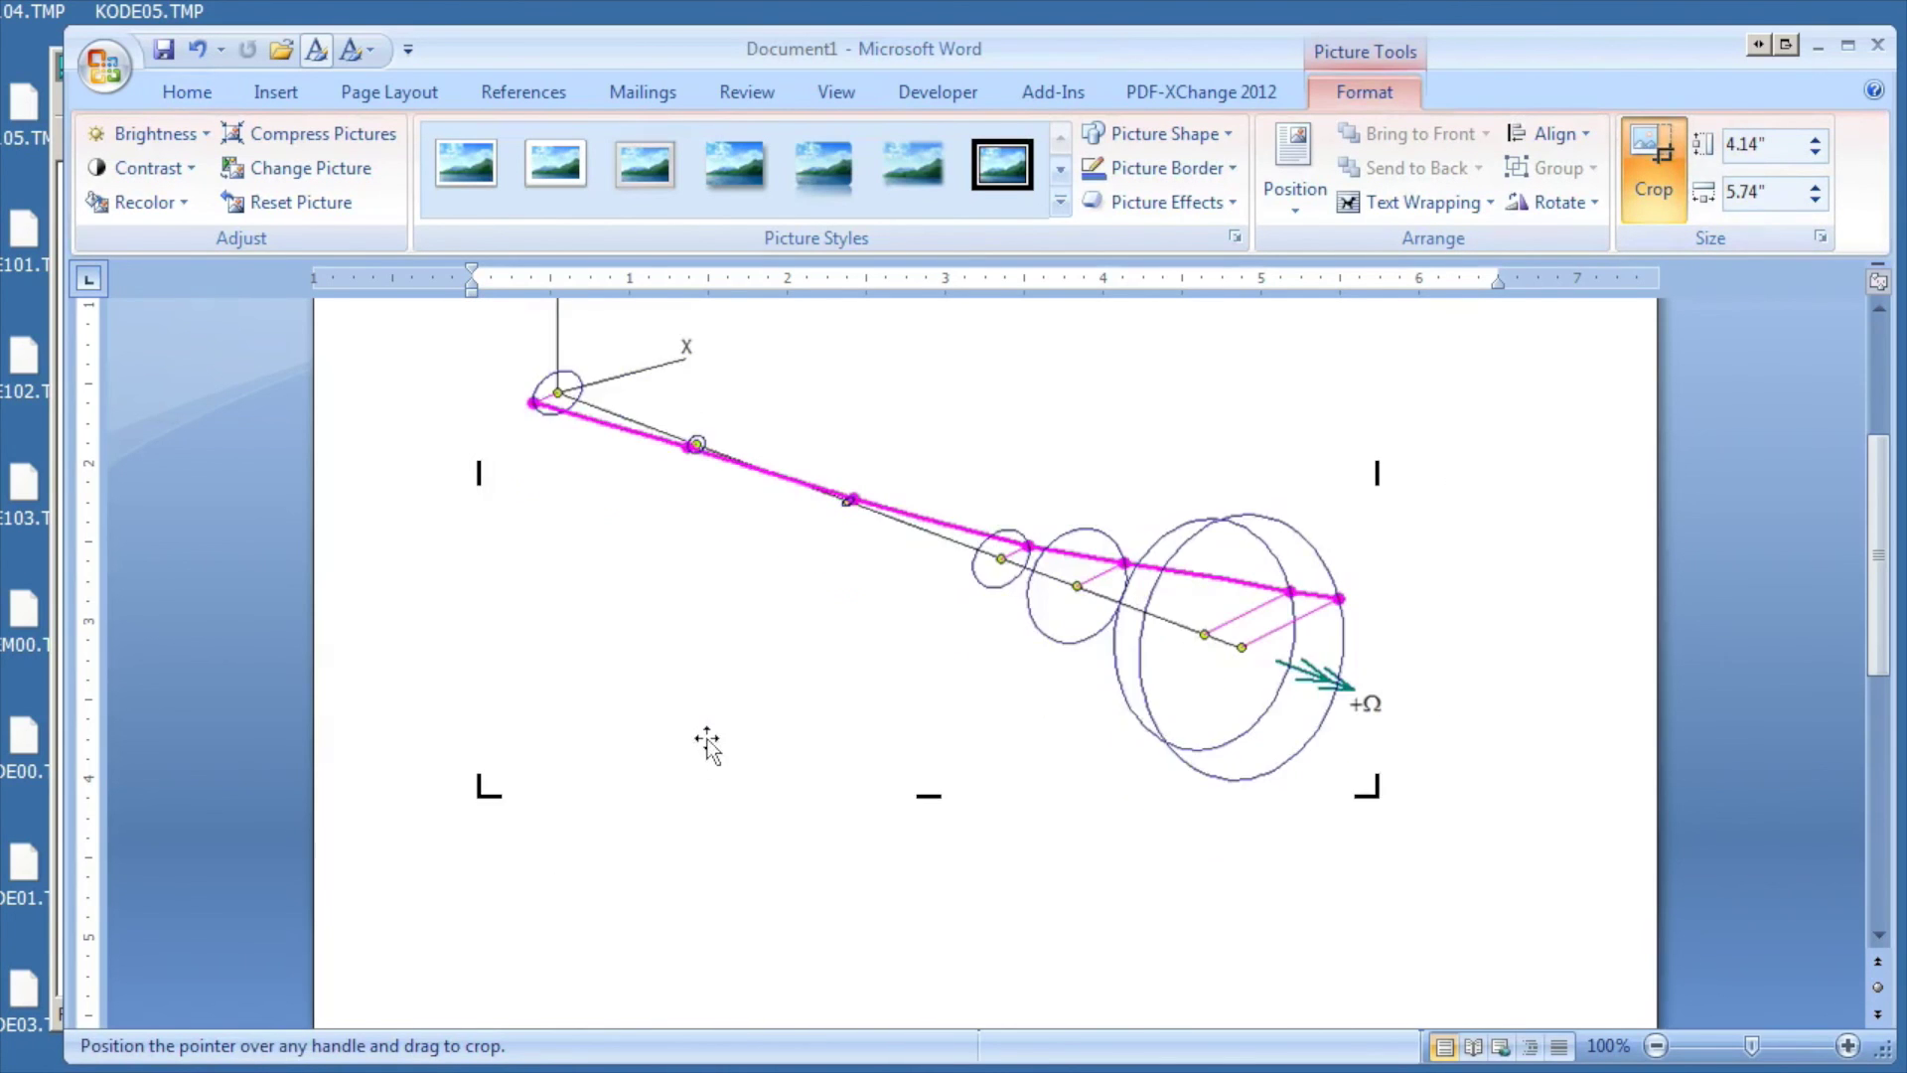
{"action": "scroll", "coordinate": [707, 743], "scroll_direction": "up", "scroll_amount": 5}
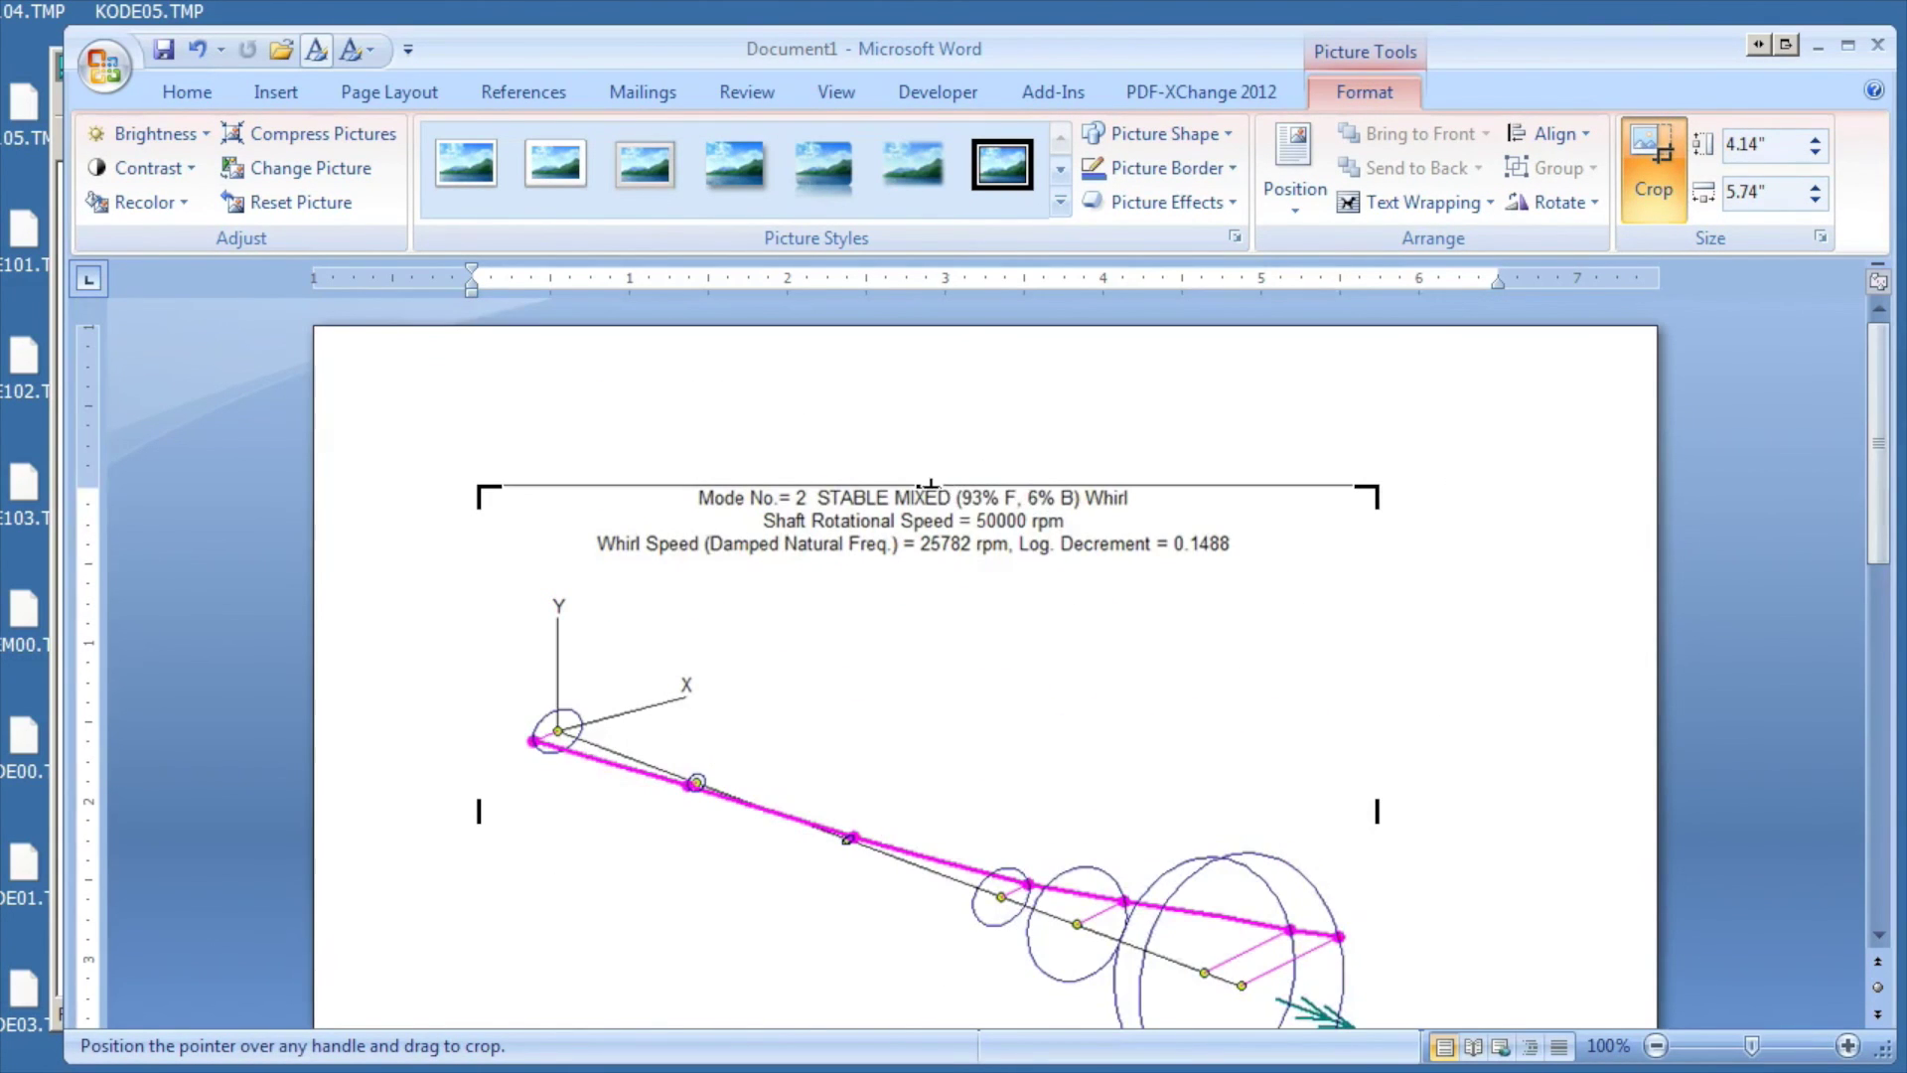
{"action": "left_click", "coordinate": [1523, 623]}
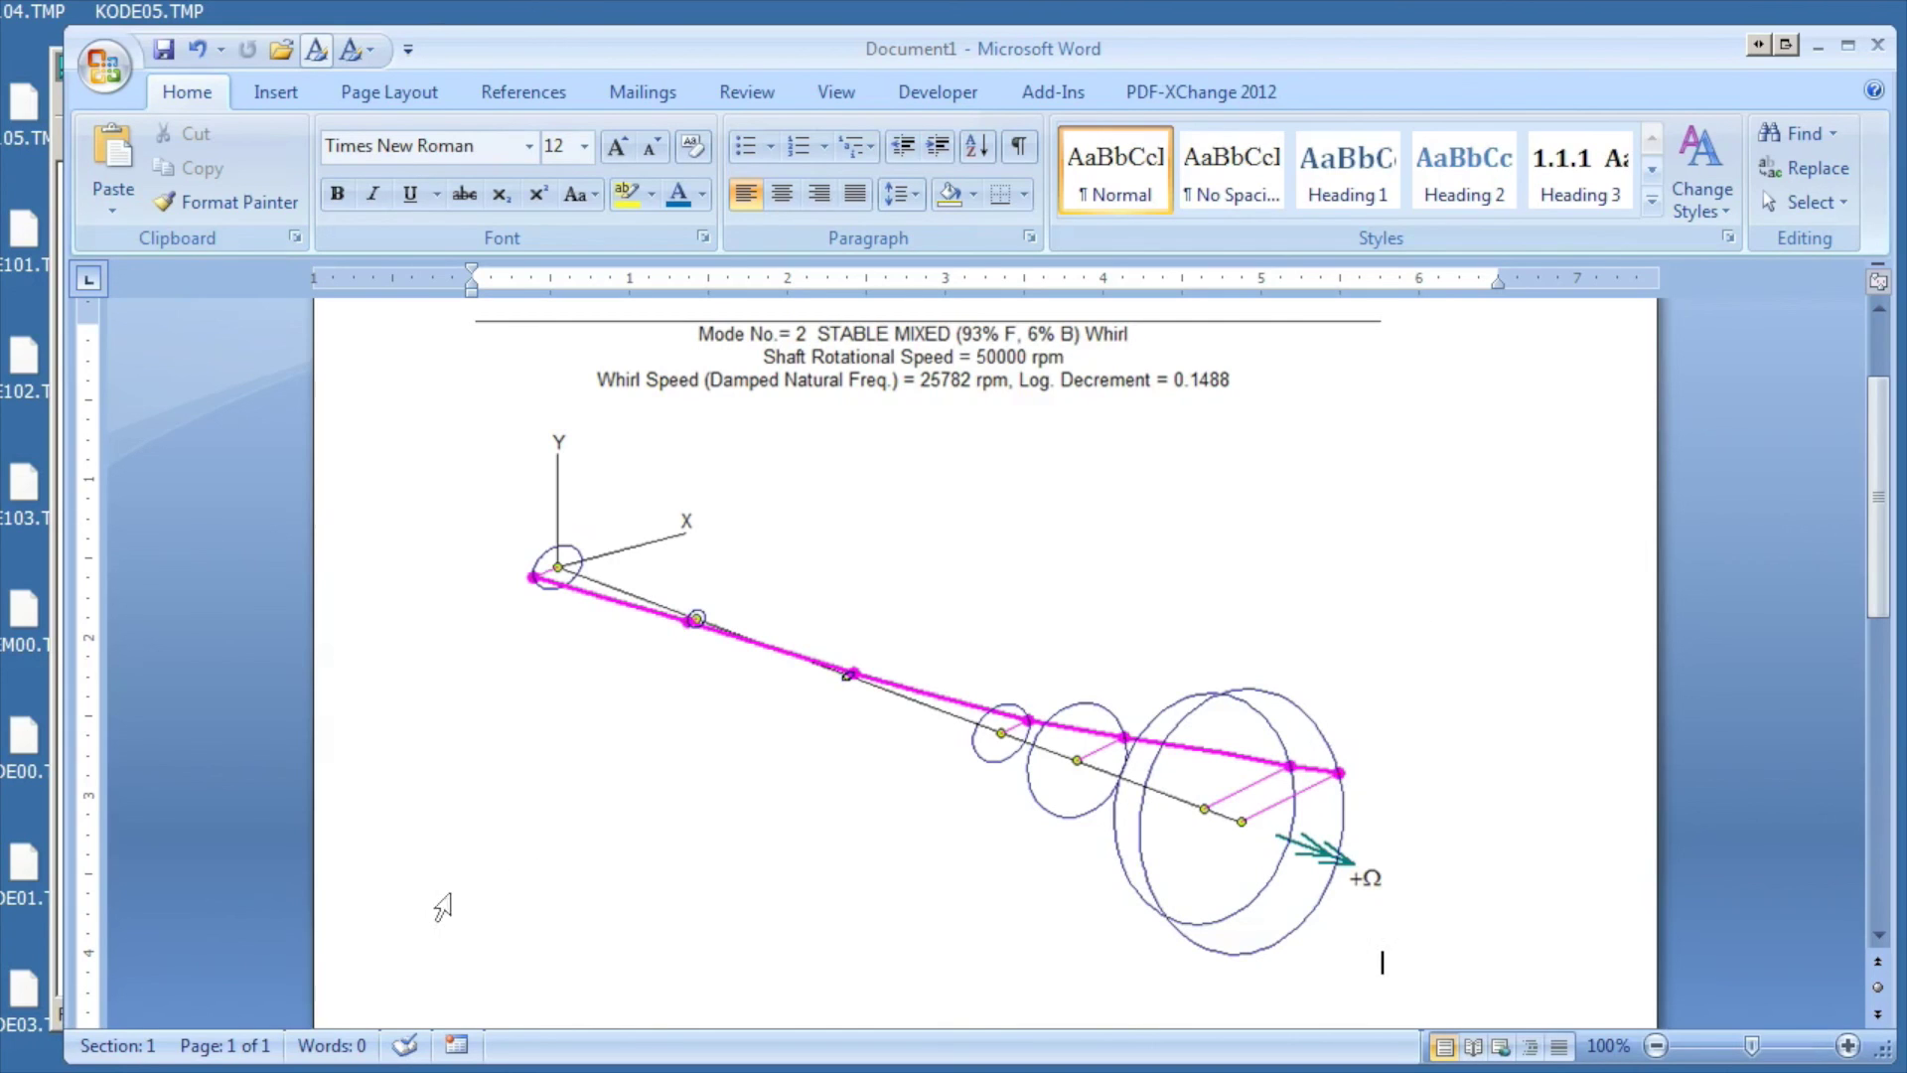
Switch back to DyRoBeS_Rotor and close the Precessional Mode Shape window
{"action": "left_click", "coordinate": [367, 1071]}
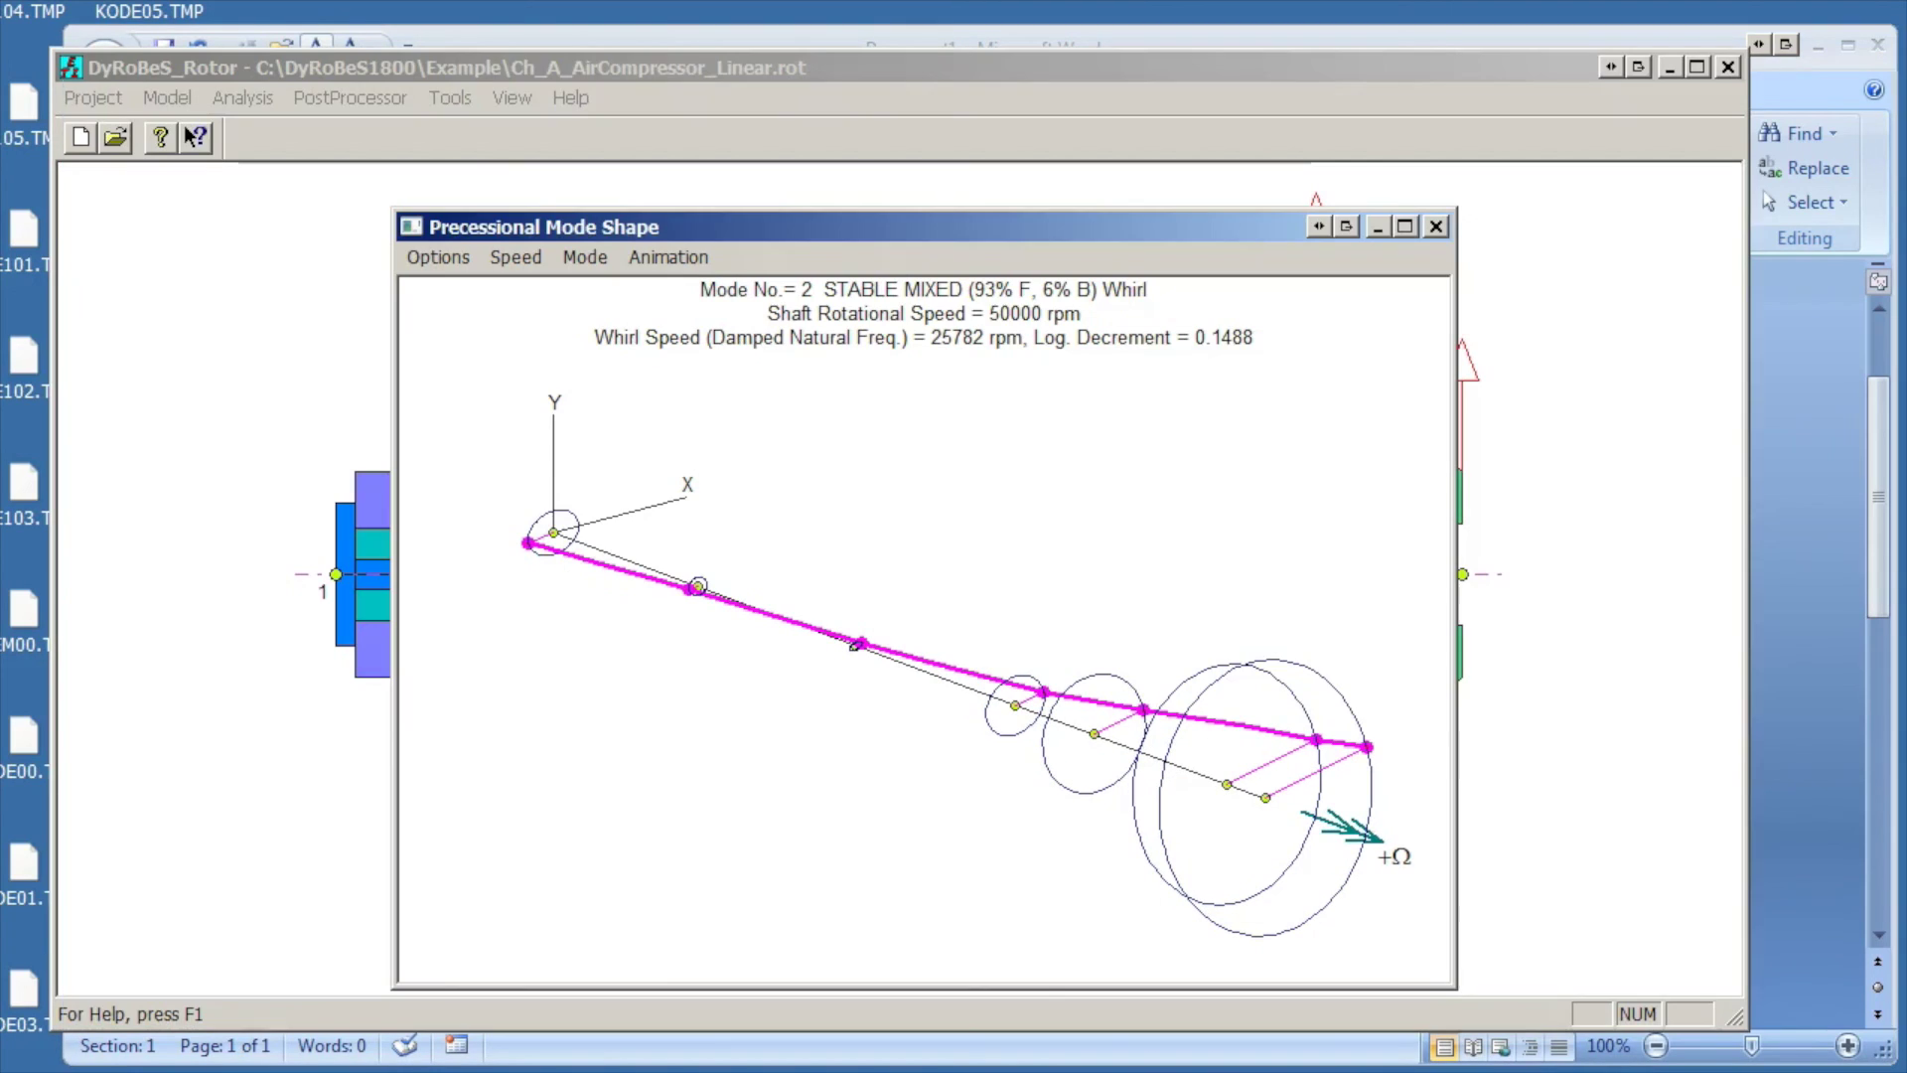
{"action": "left_click", "coordinate": [1434, 228]}
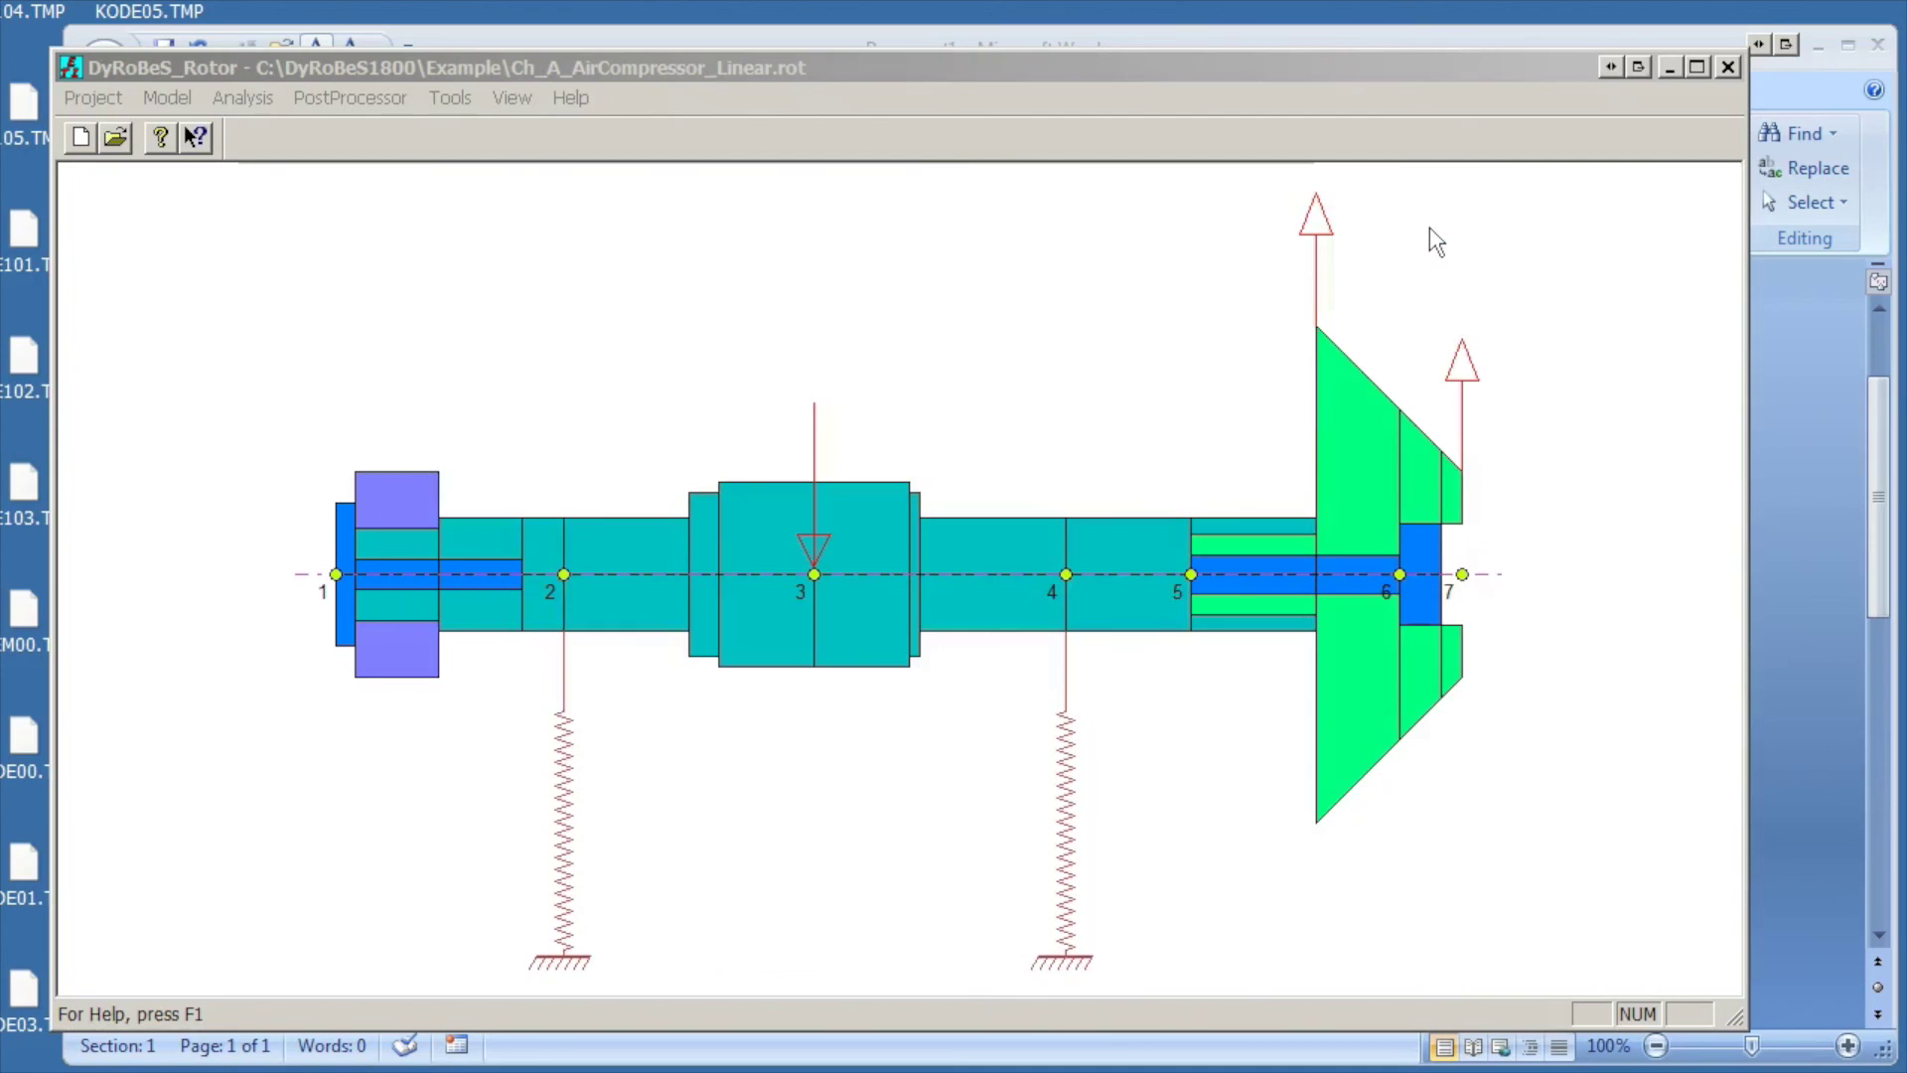